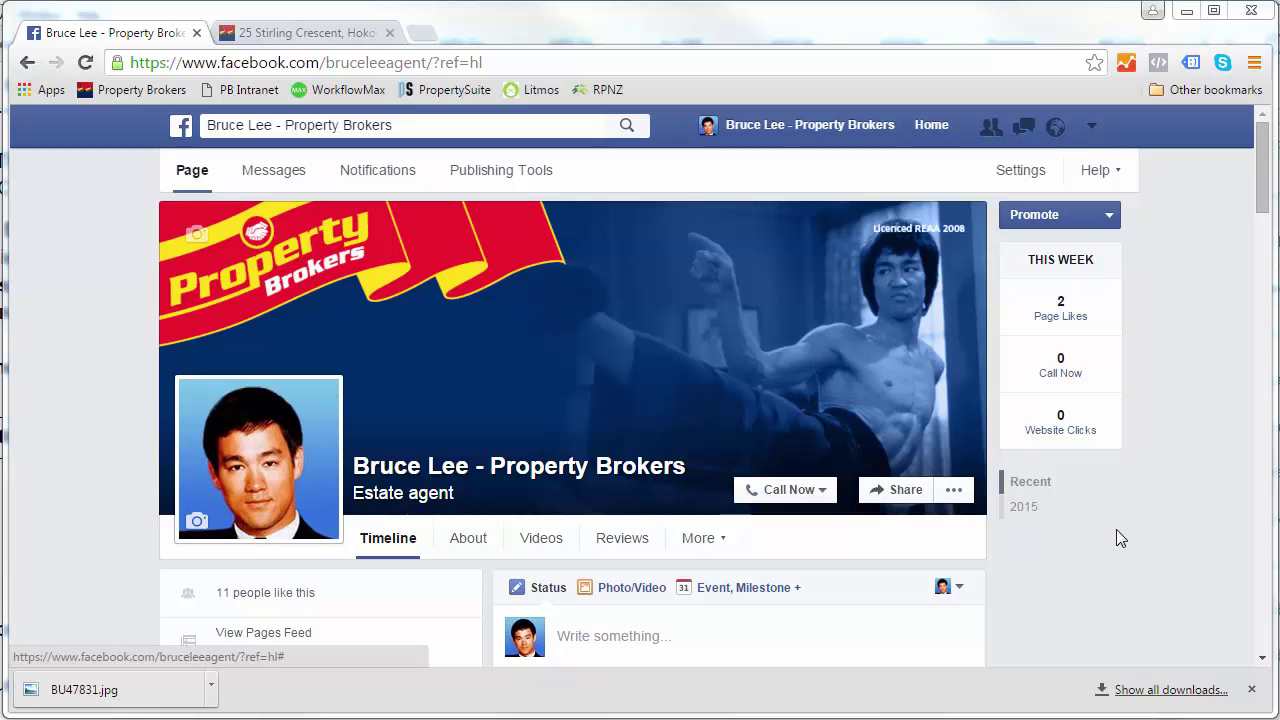
- Copy the web address of property listing bu47844 from the Property Brokers site and return to the Facebook page's timeline
drag(1258, 207, 1252, 250)
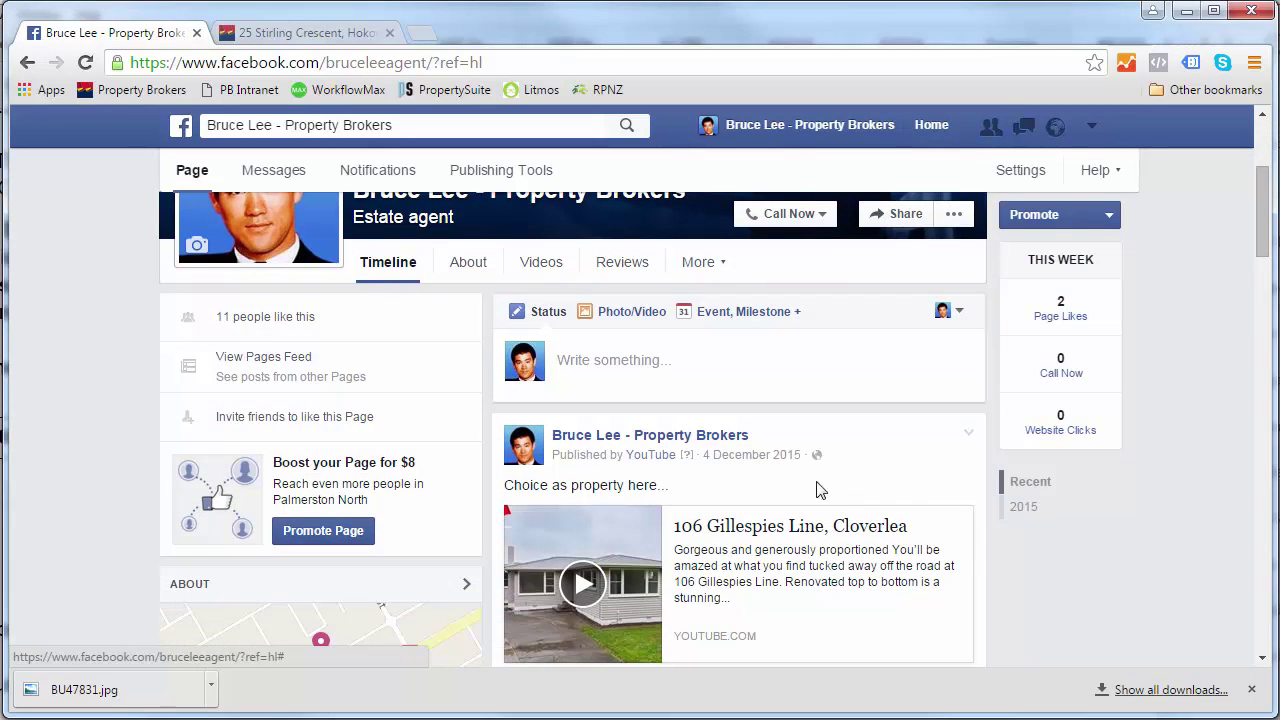
click(320, 33)
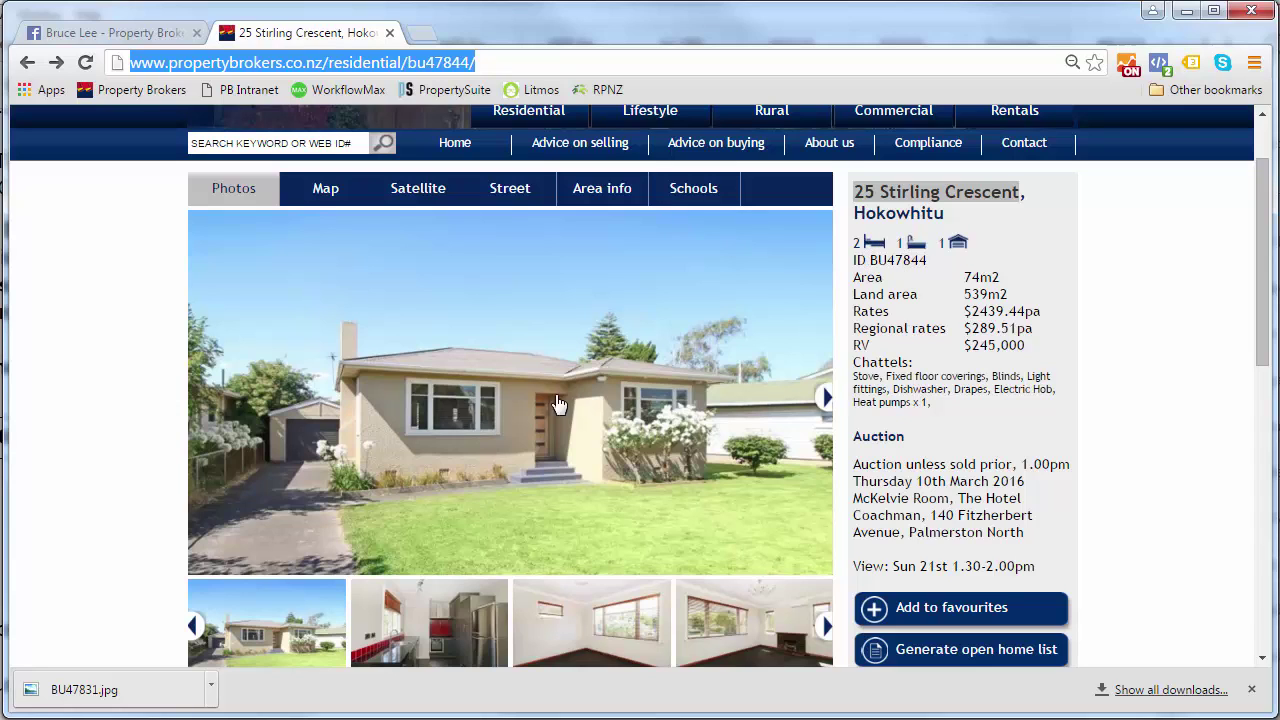
scroll(160, 406, up, 1)
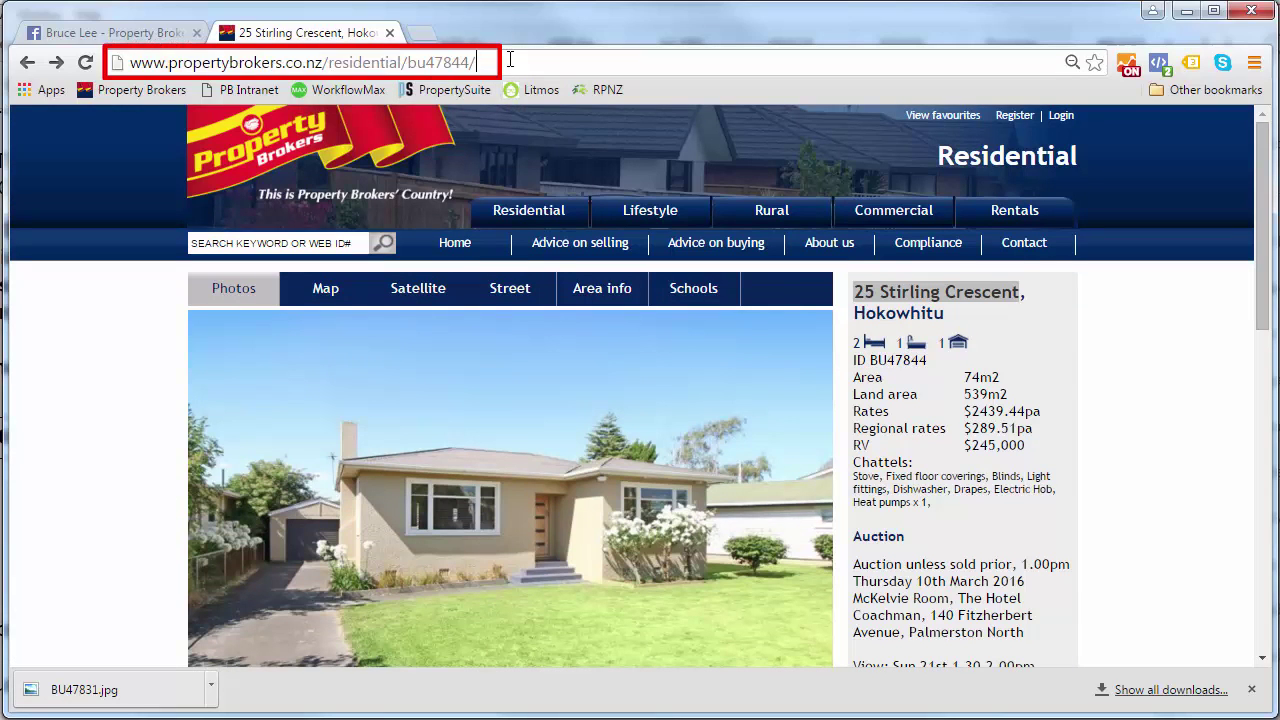
click(150, 33)
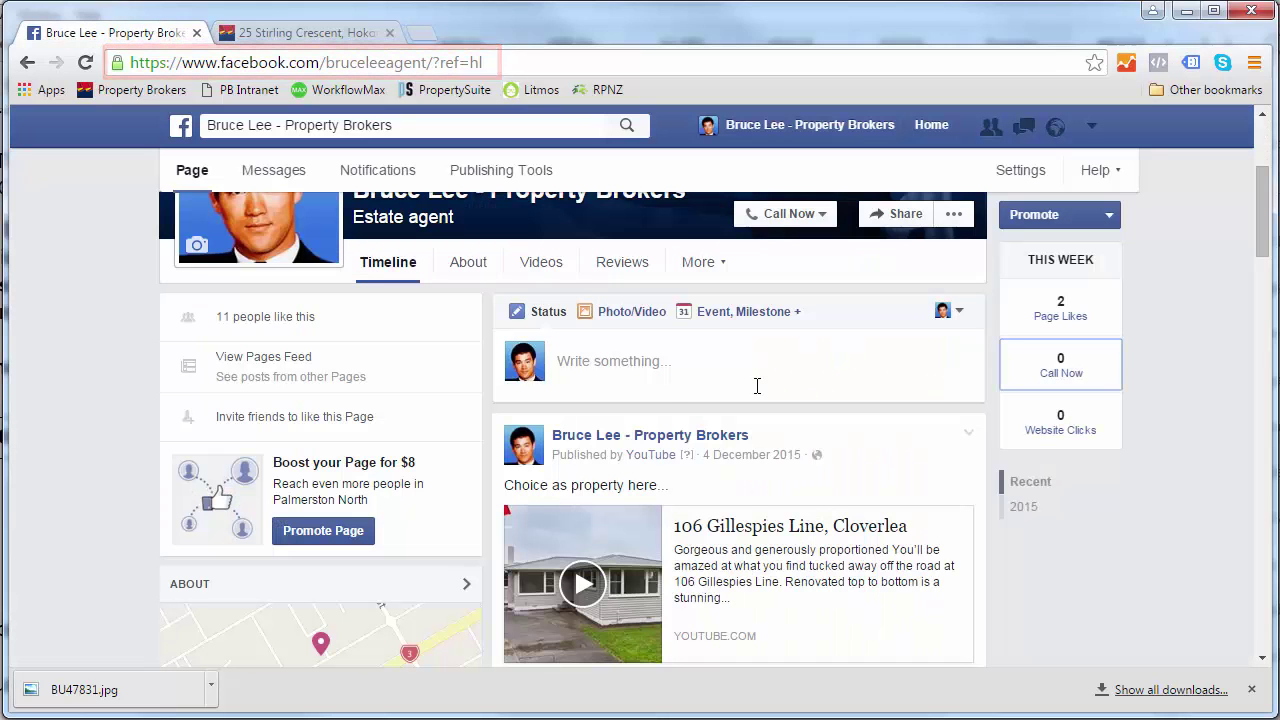
click(565, 362)
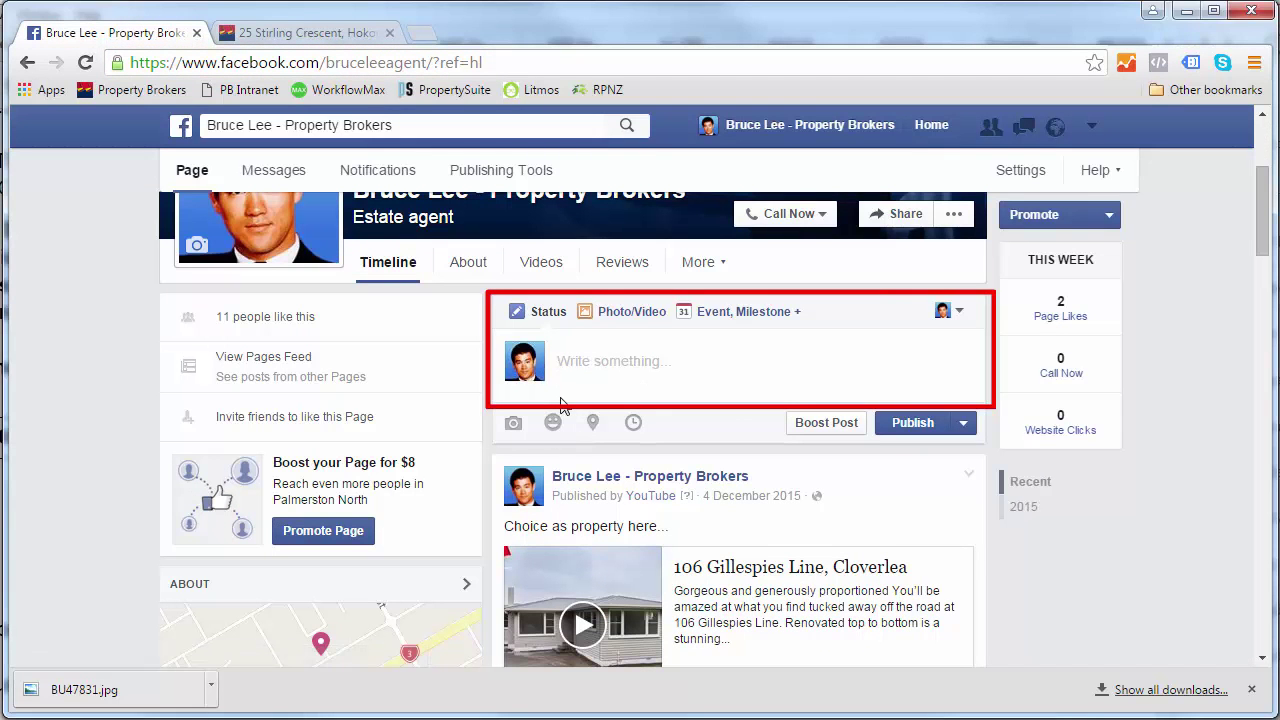
text(http://www.propertybrokers.co.nz/residential/bu47844/)
scroll(585, 452, down, 1)
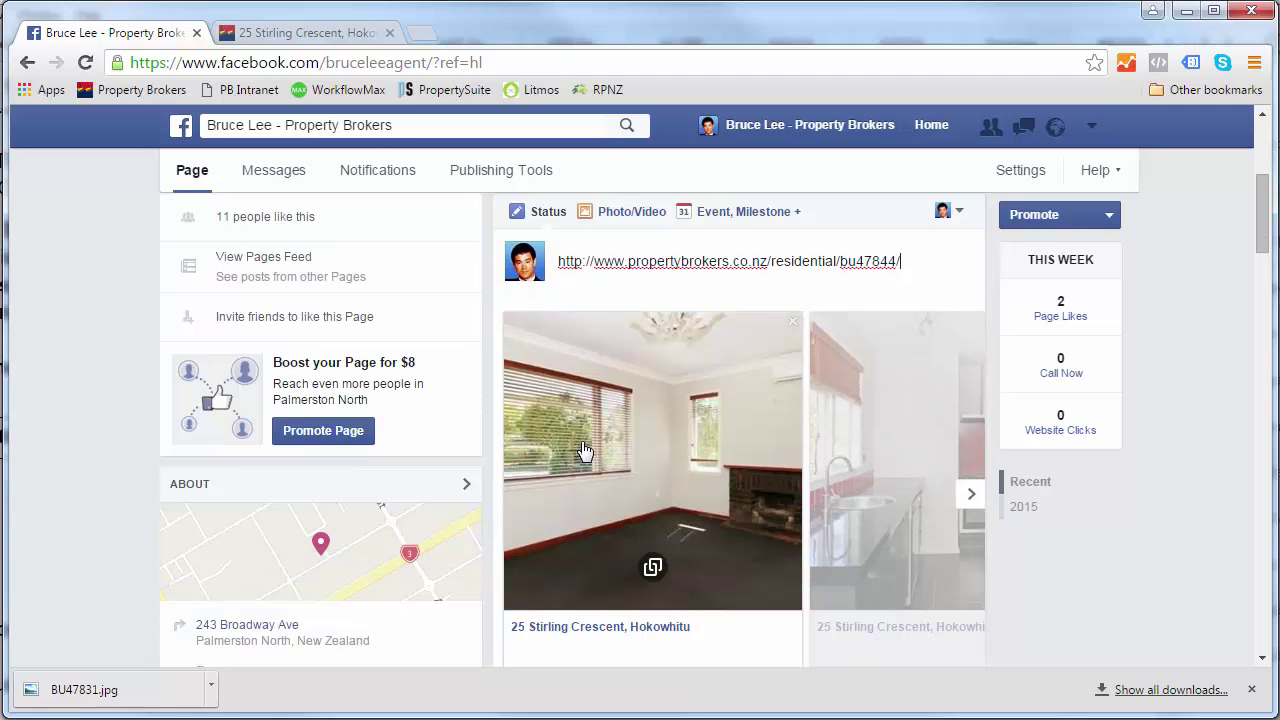
- Examine the link preview's photo carousel and the available images selected for the post
click(970, 494)
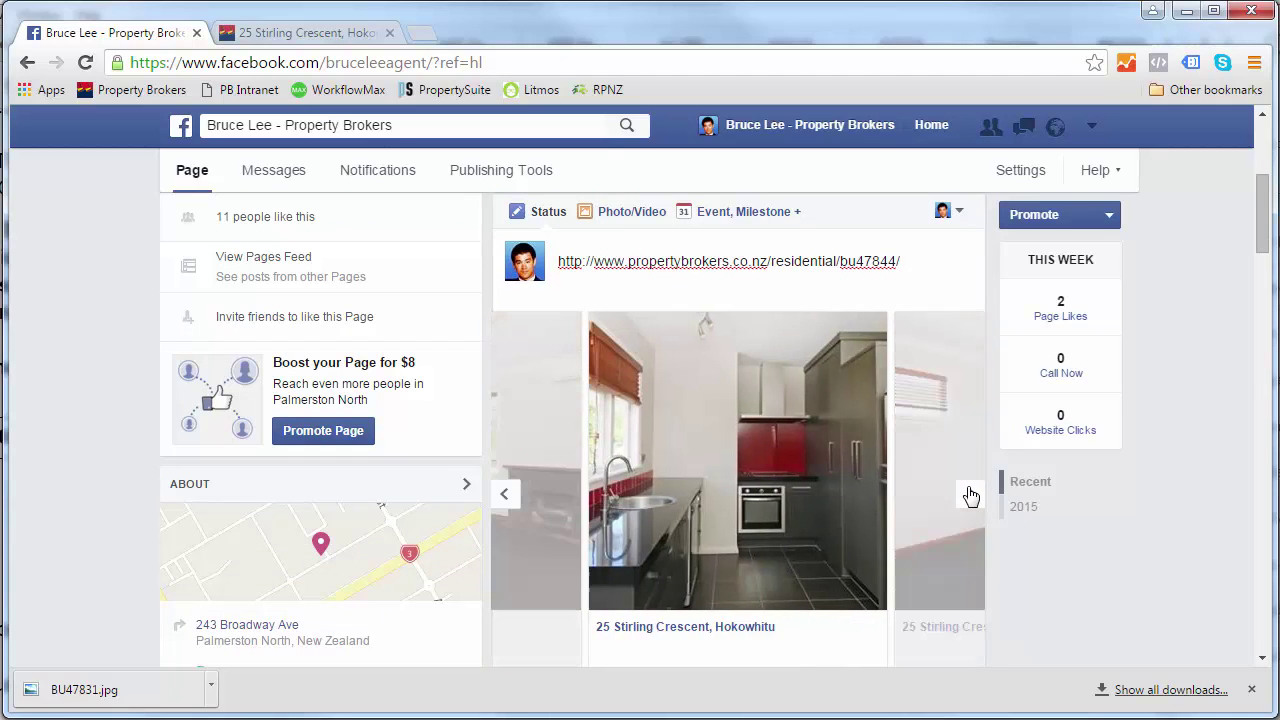
click(968, 493)
click(968, 493)
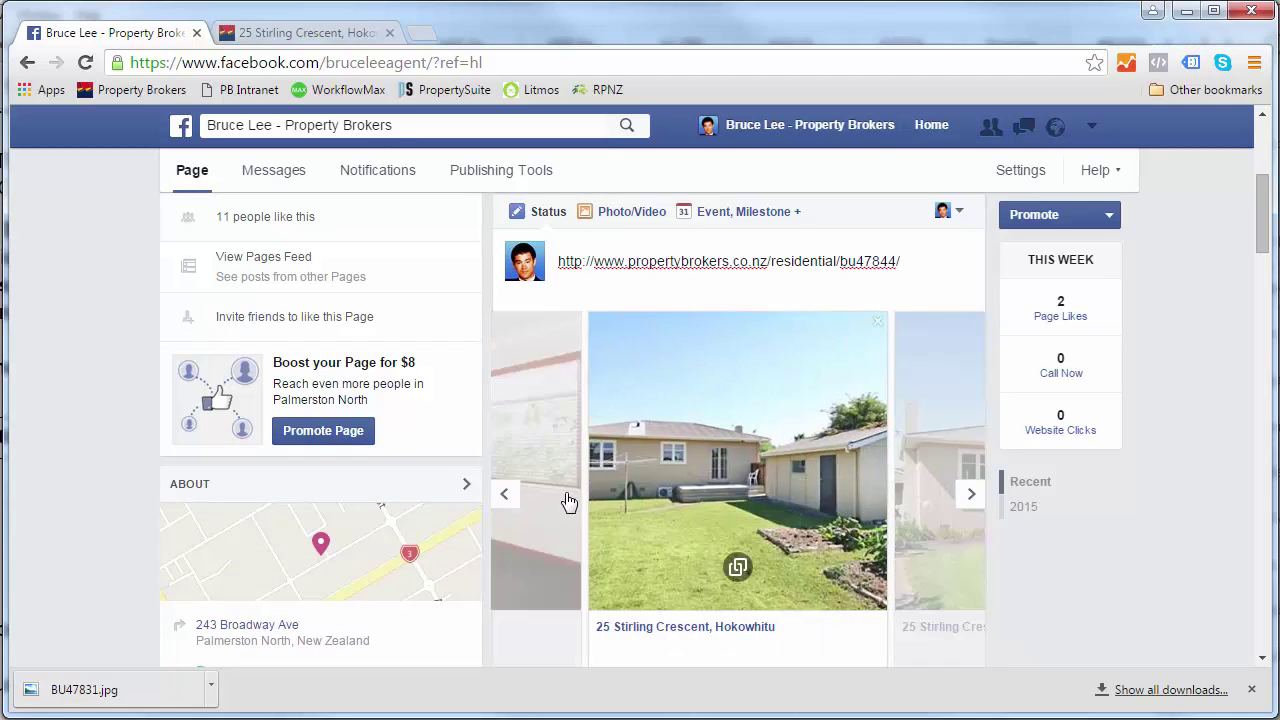
click(498, 502)
click(500, 498)
click(501, 497)
scroll(577, 490, down, 2)
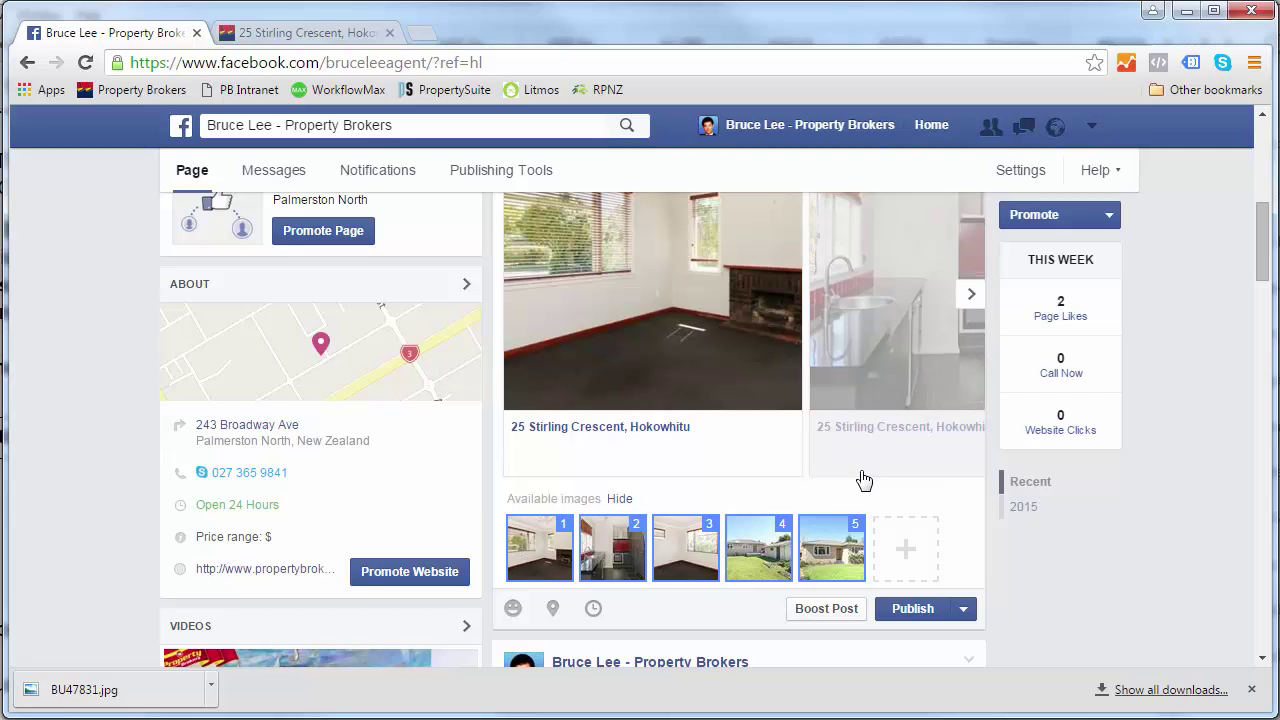
scroll(848, 484, up, 1)
scroll(848, 484, up, 2)
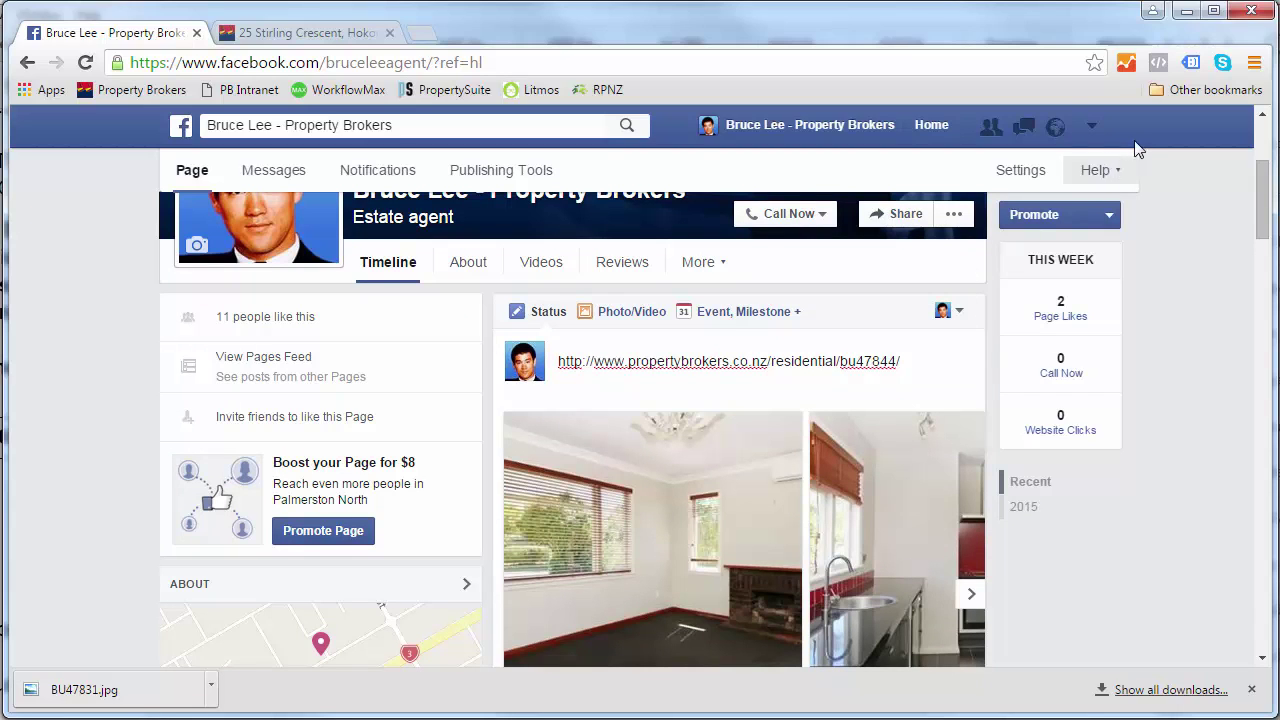
- Switch to using Facebook as the personal profile, leaving the draft post, and switch back to the Property Brokers business page
click(1096, 128)
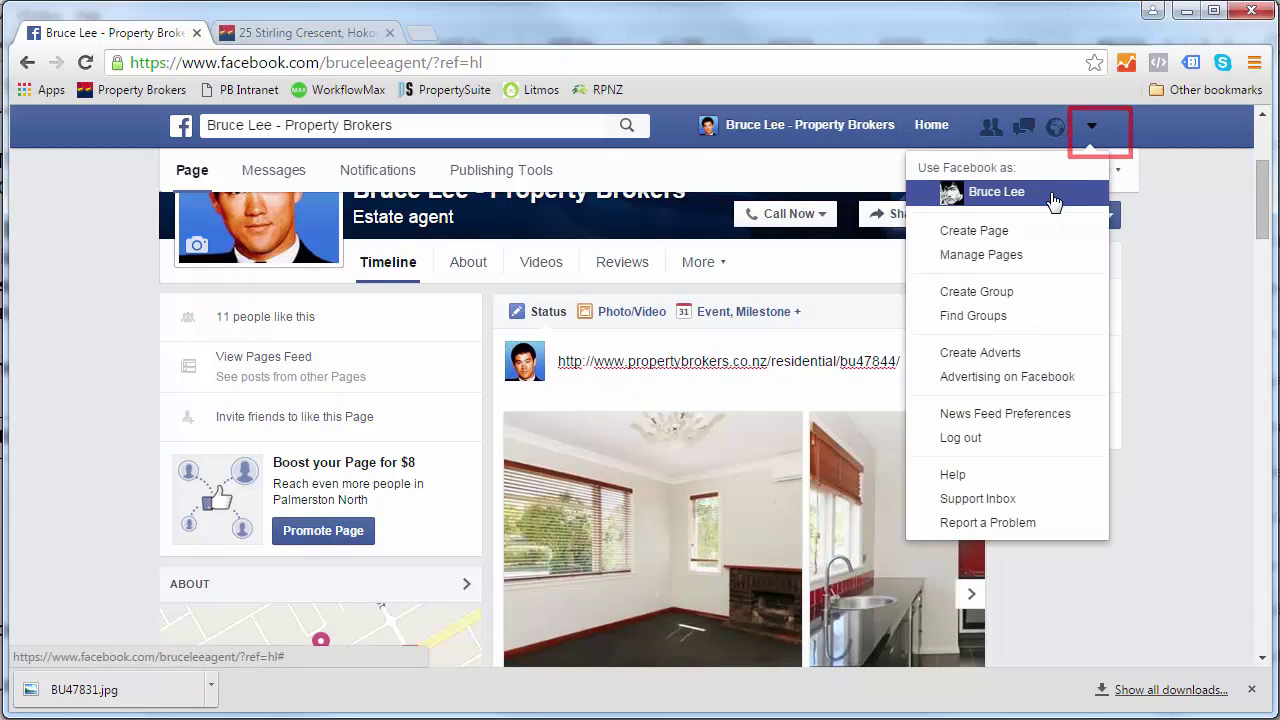
click(1040, 192)
click(672, 250)
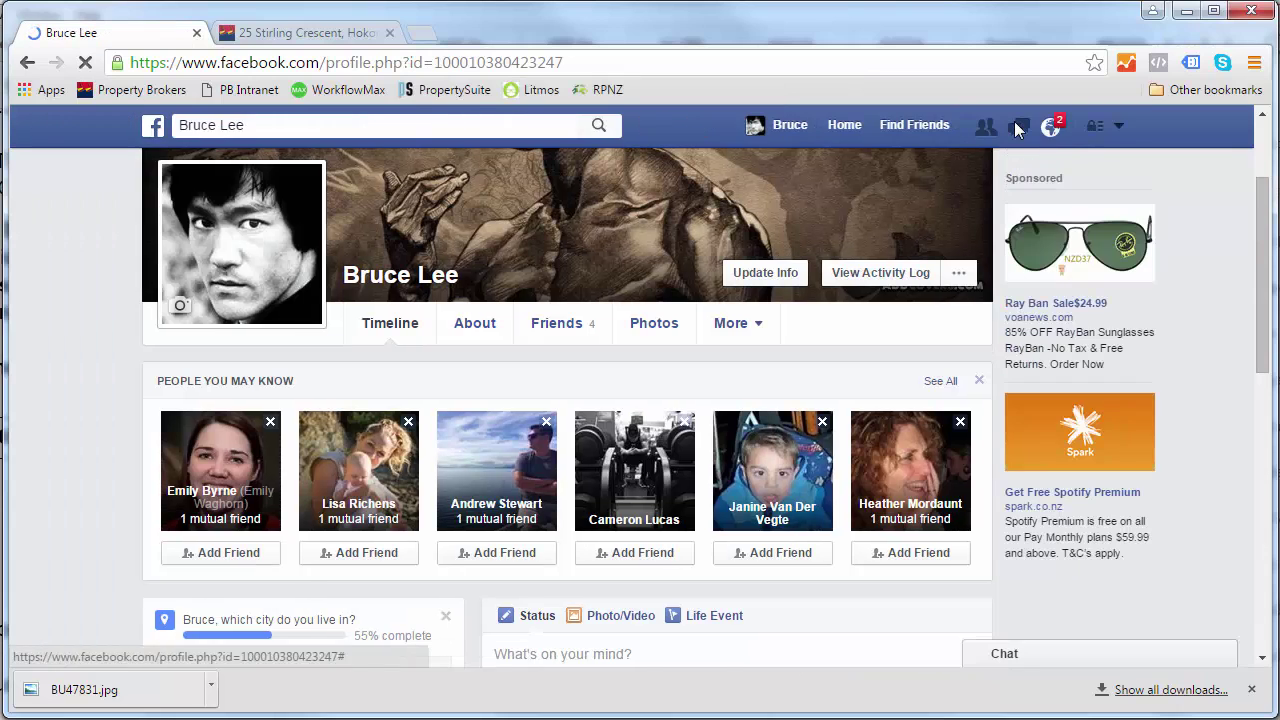
click(1016, 127)
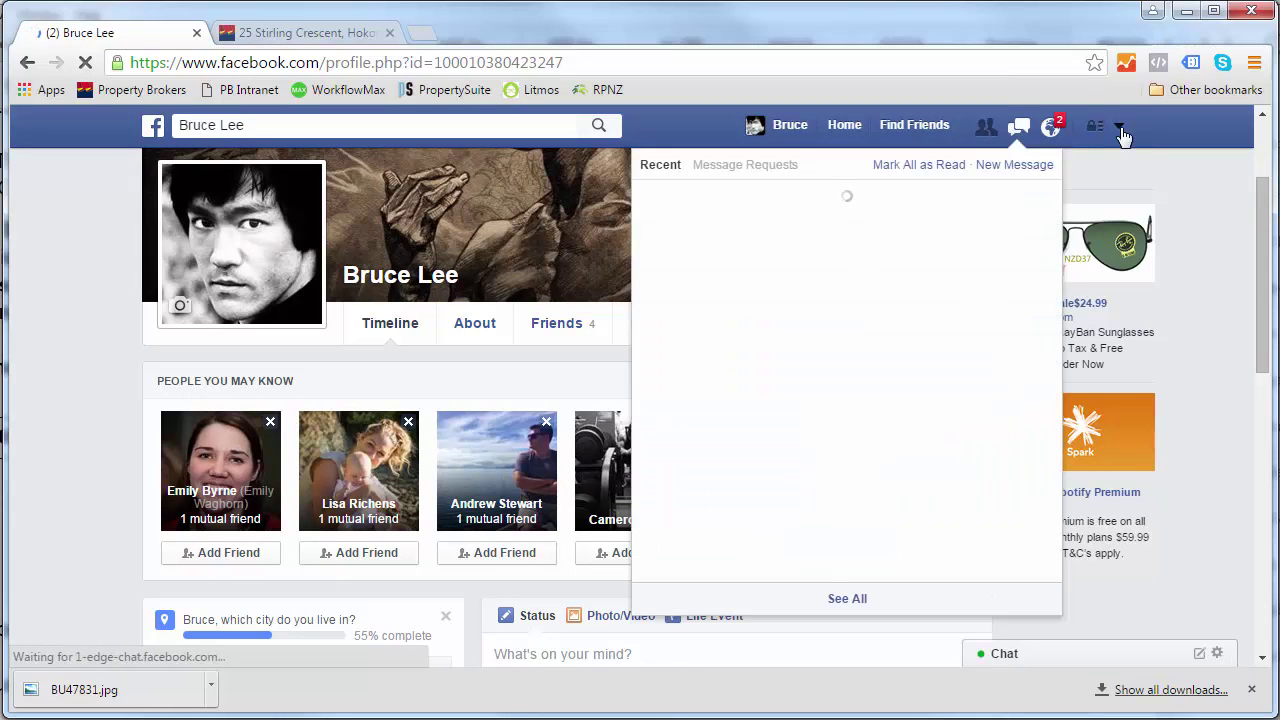
click(1120, 129)
click(1060, 202)
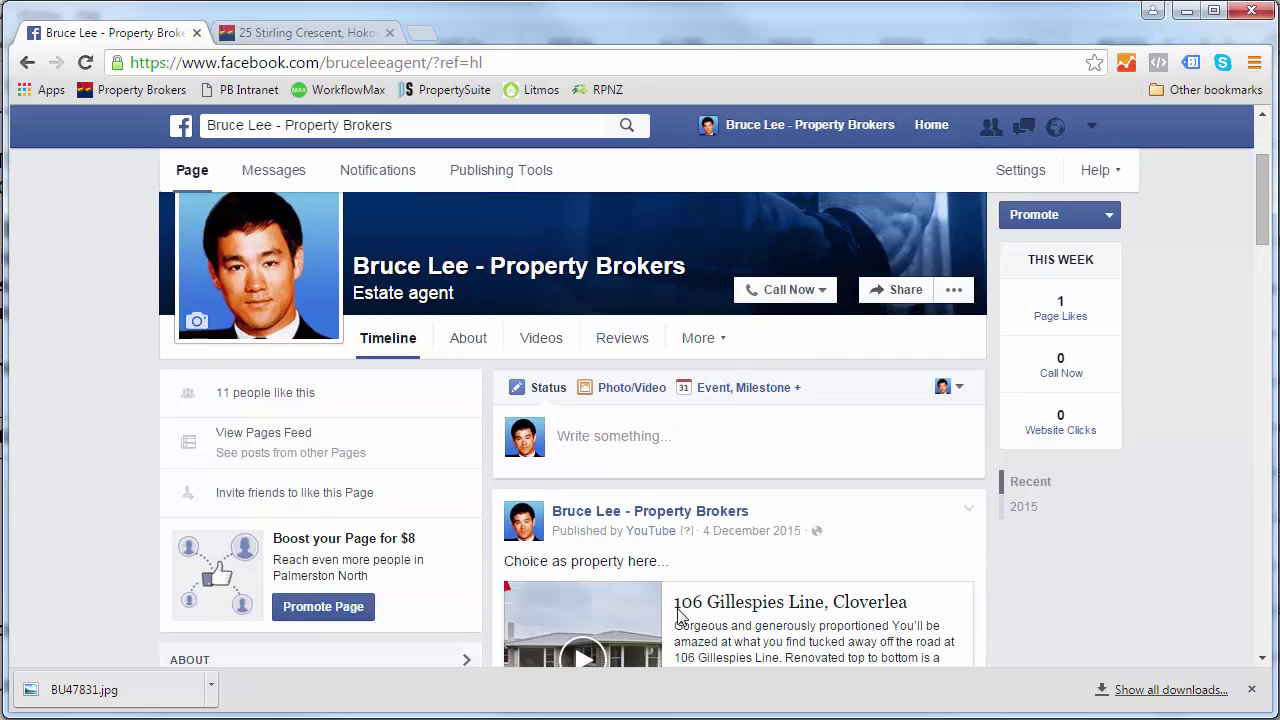
scroll(632, 465, down, 2)
click(627, 447)
text(http://www.propertybrokers.co.nz/residential/bu47844/)
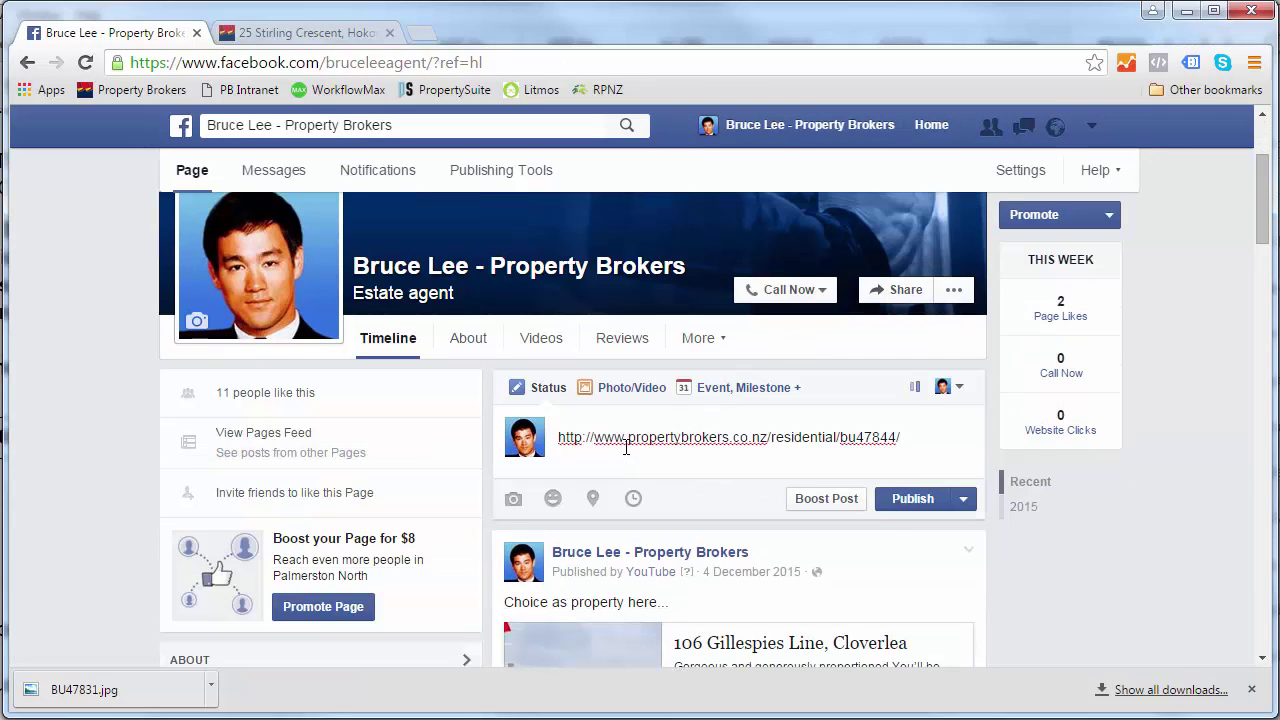
scroll(637, 540, down, 2)
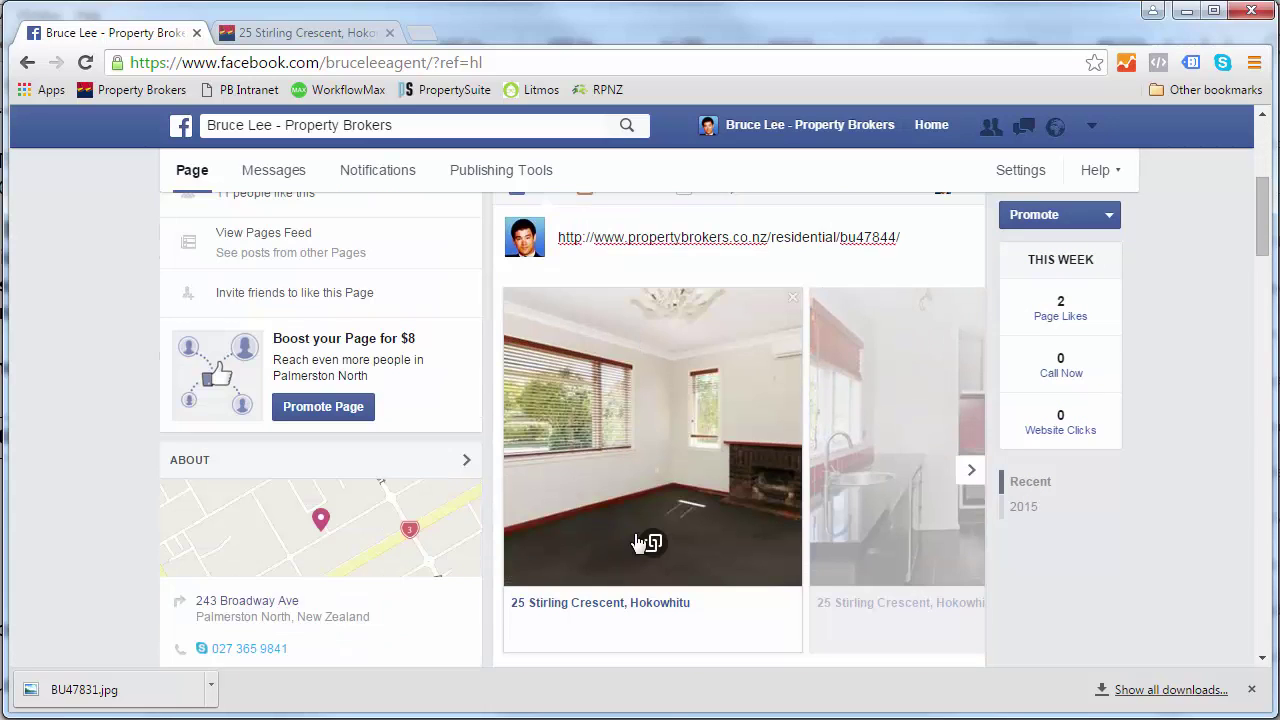
- Upload the image BU47831 from the Social Media documents folder to the post's available images
scroll(626, 514, down, 1)
scroll(626, 514, down, 1)
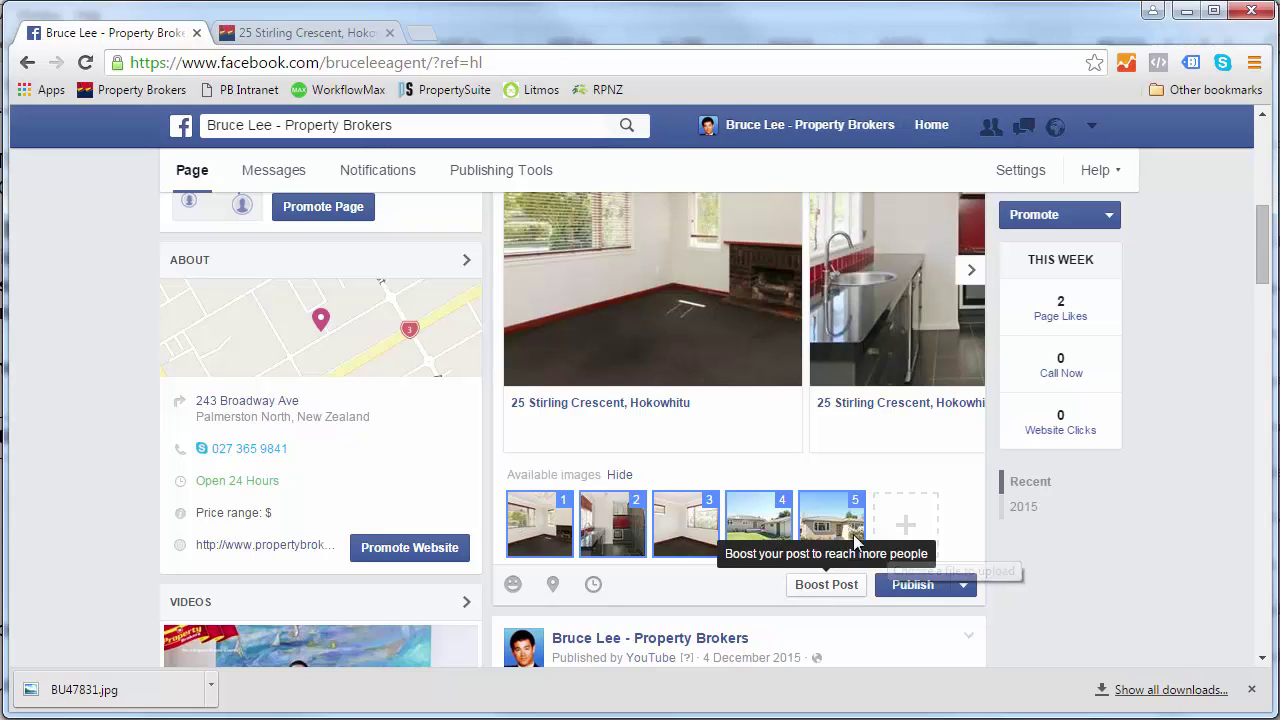
click(909, 528)
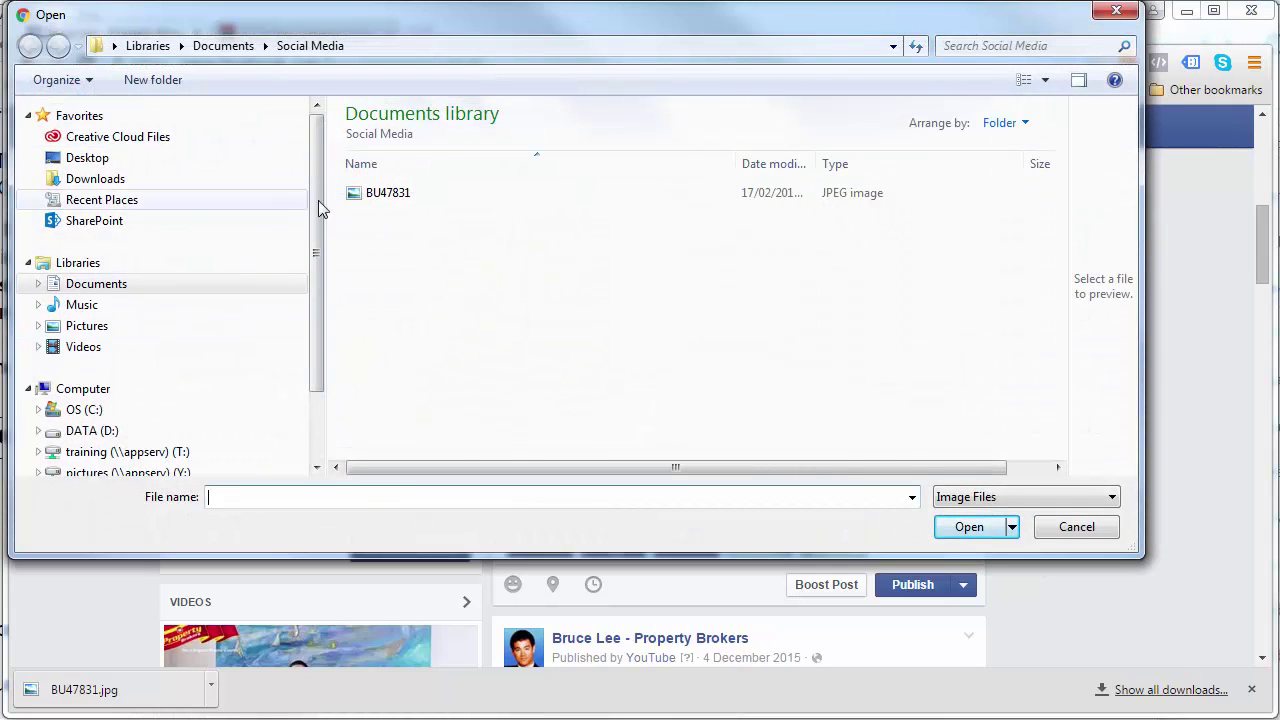
double_click(405, 203)
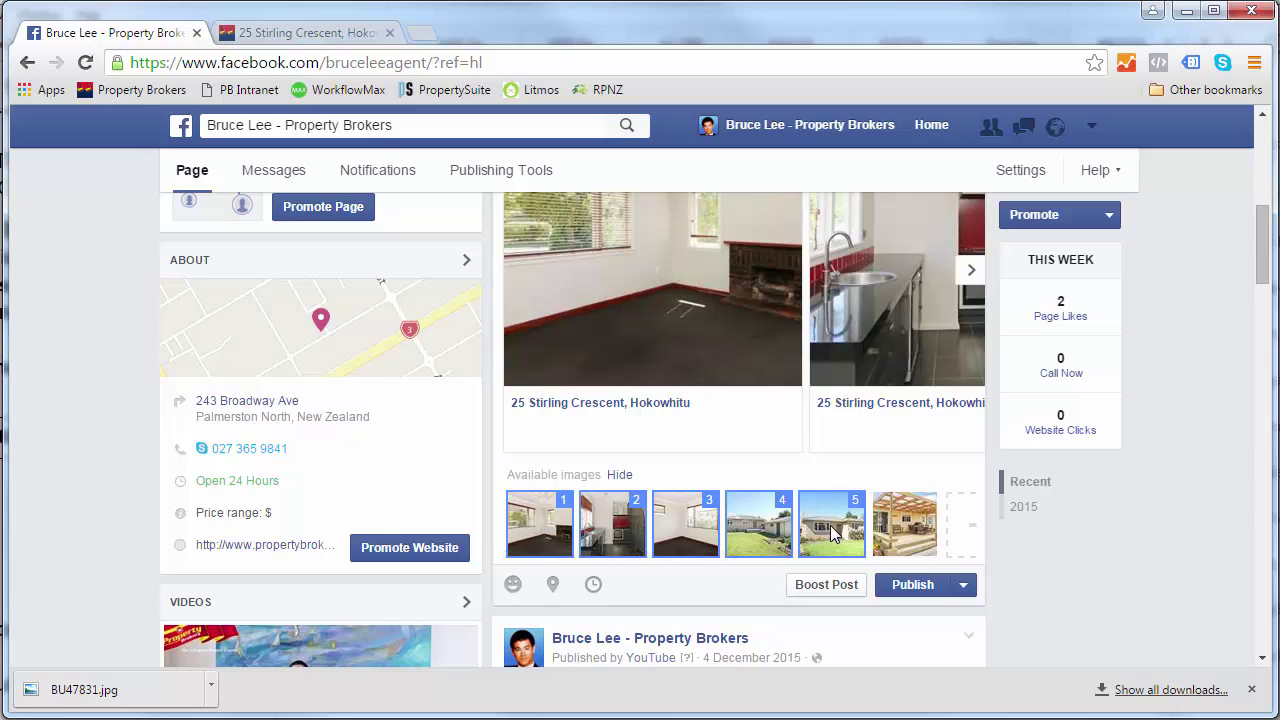
- Reorder the carousel with the front exterior photo first and the kitchen second, and deselect the empty room photo in fourth place
drag(779, 535, 551, 543)
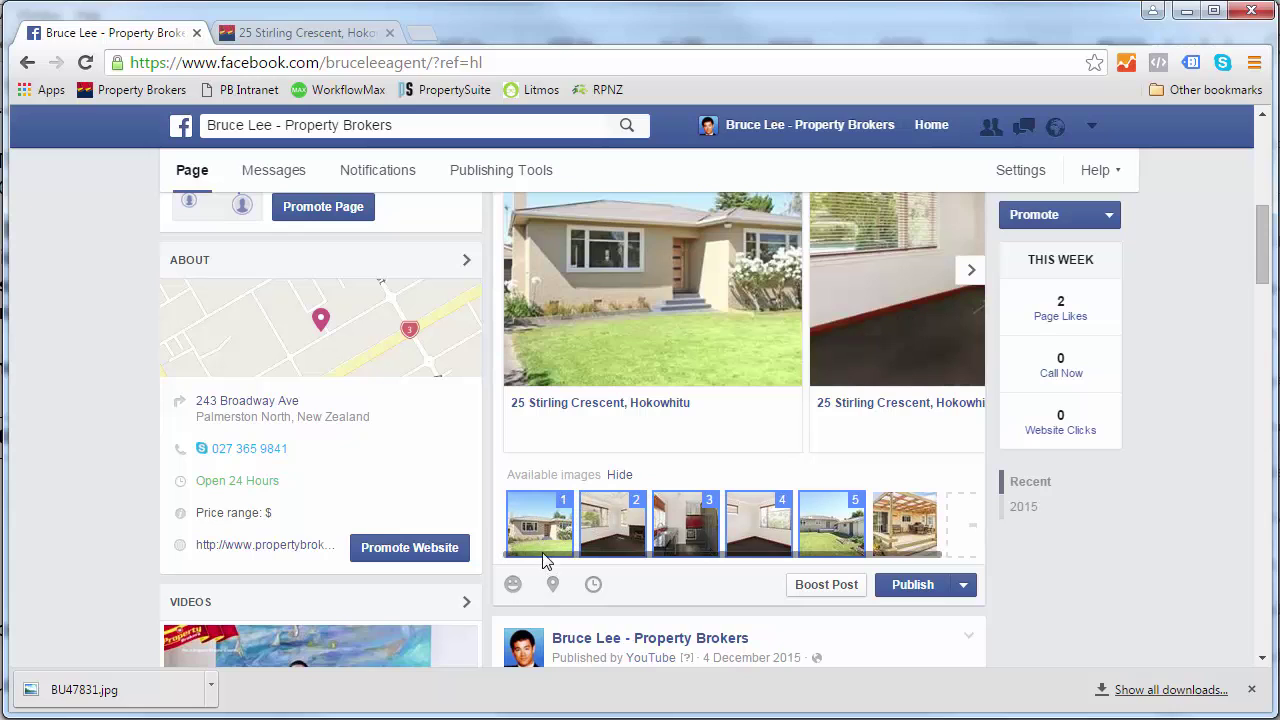
drag(665, 533, 635, 548)
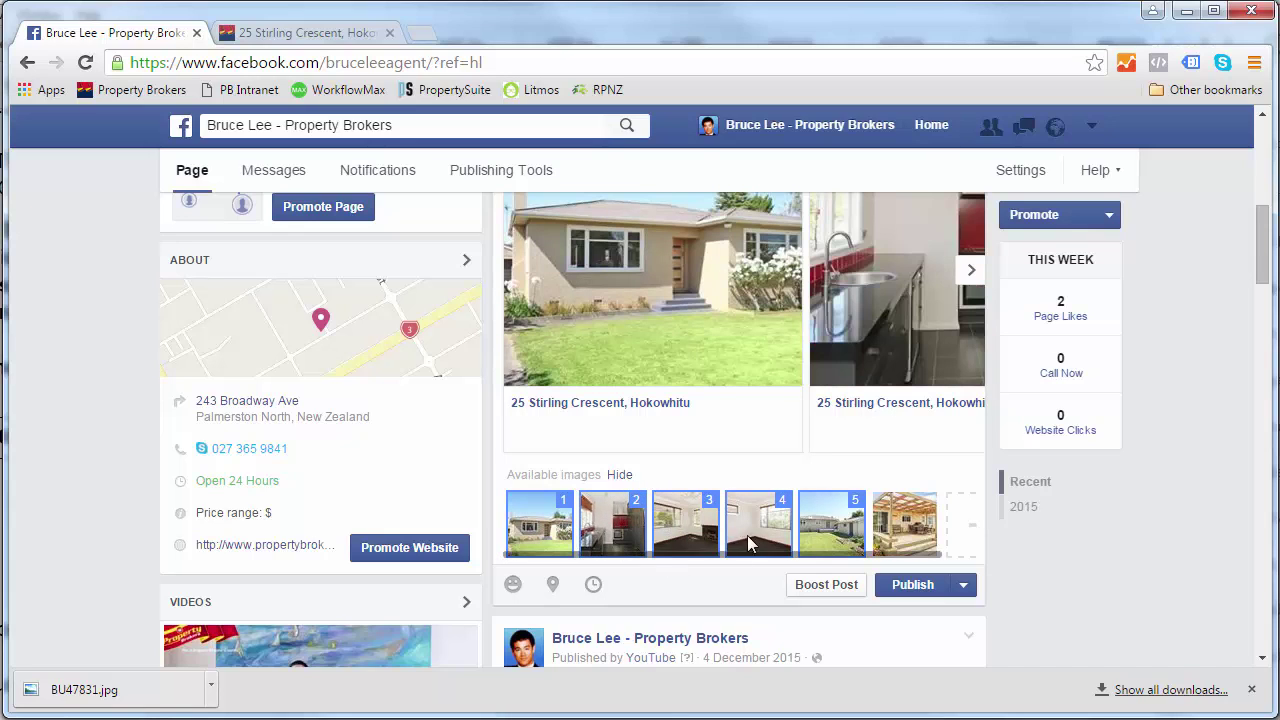
click(783, 505)
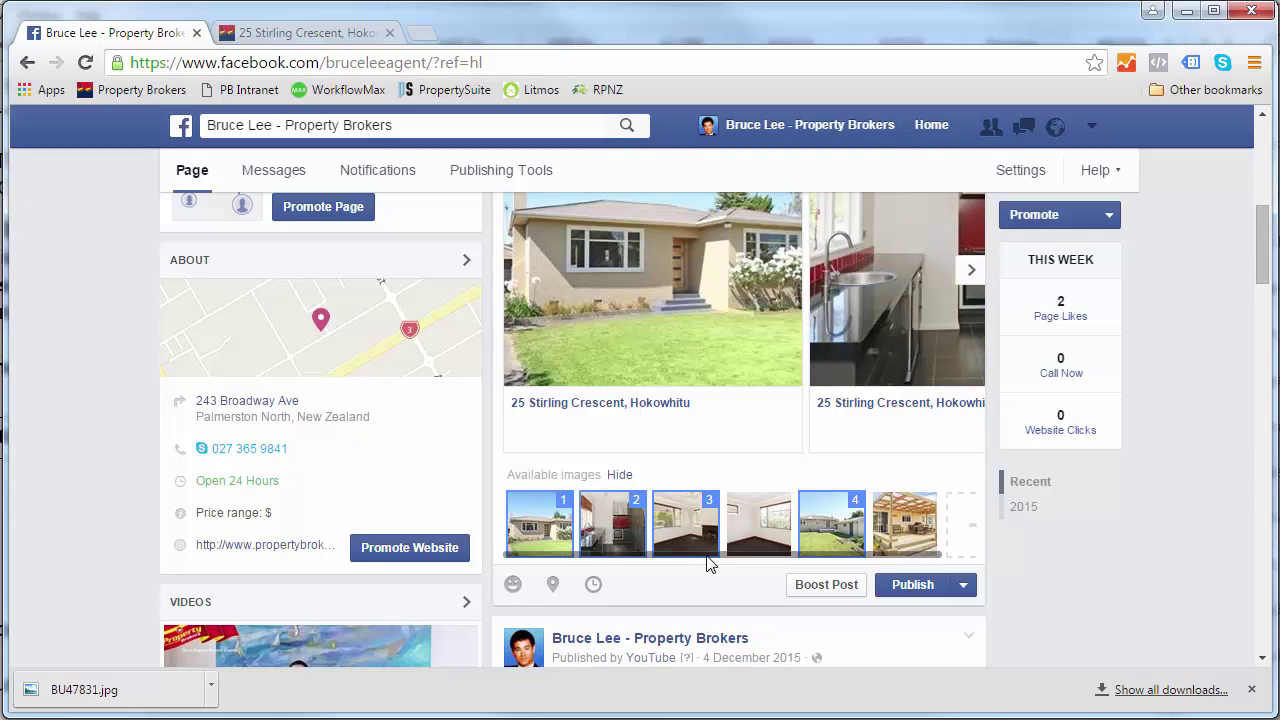
- Include the uploaded patio photo in the carousel and deselect it again
scroll(707, 565, down, 1)
click(904, 432)
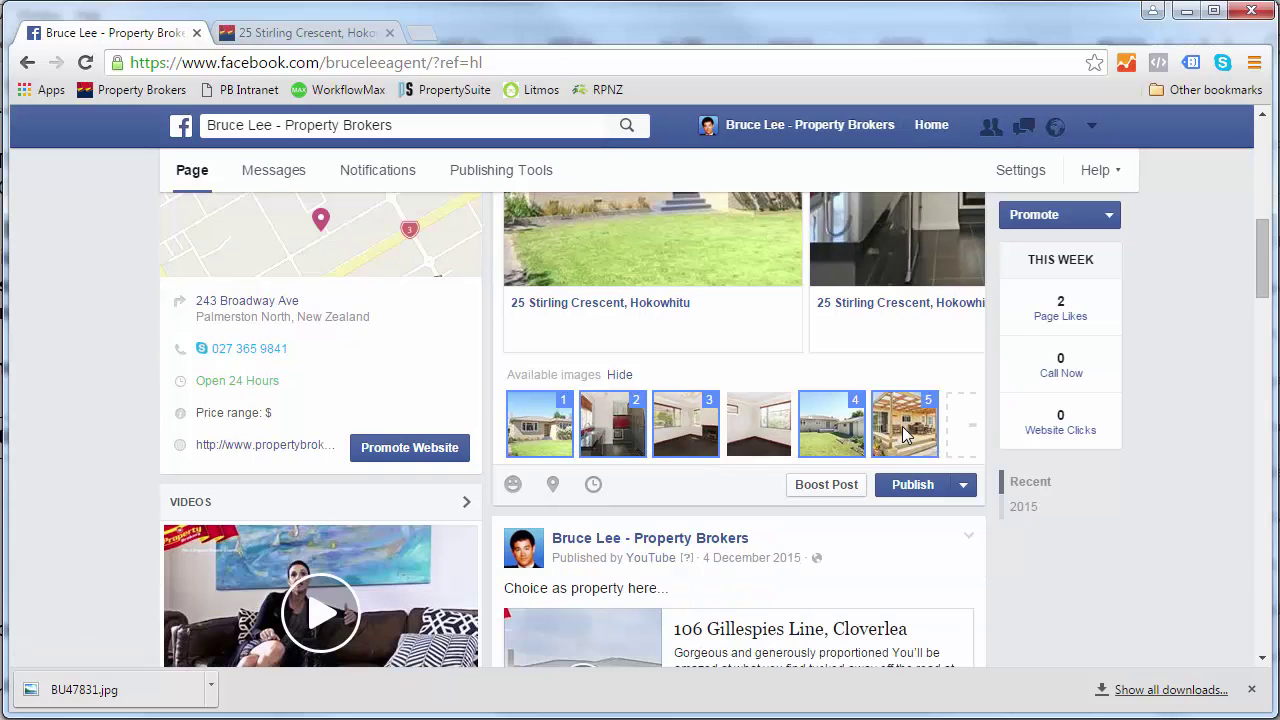
click(903, 432)
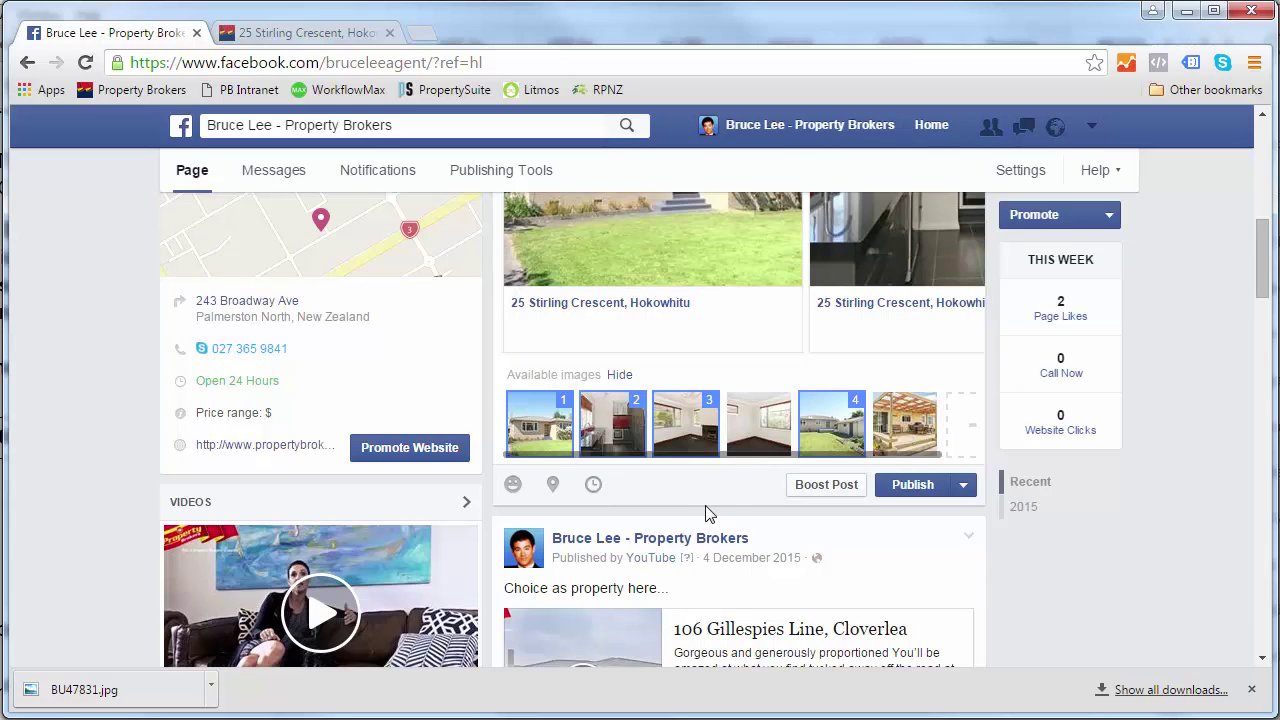
- Review the rearranged carousel preview by going through its photos from the front exterior to the backyard and back
scroll(714, 503, up, 1)
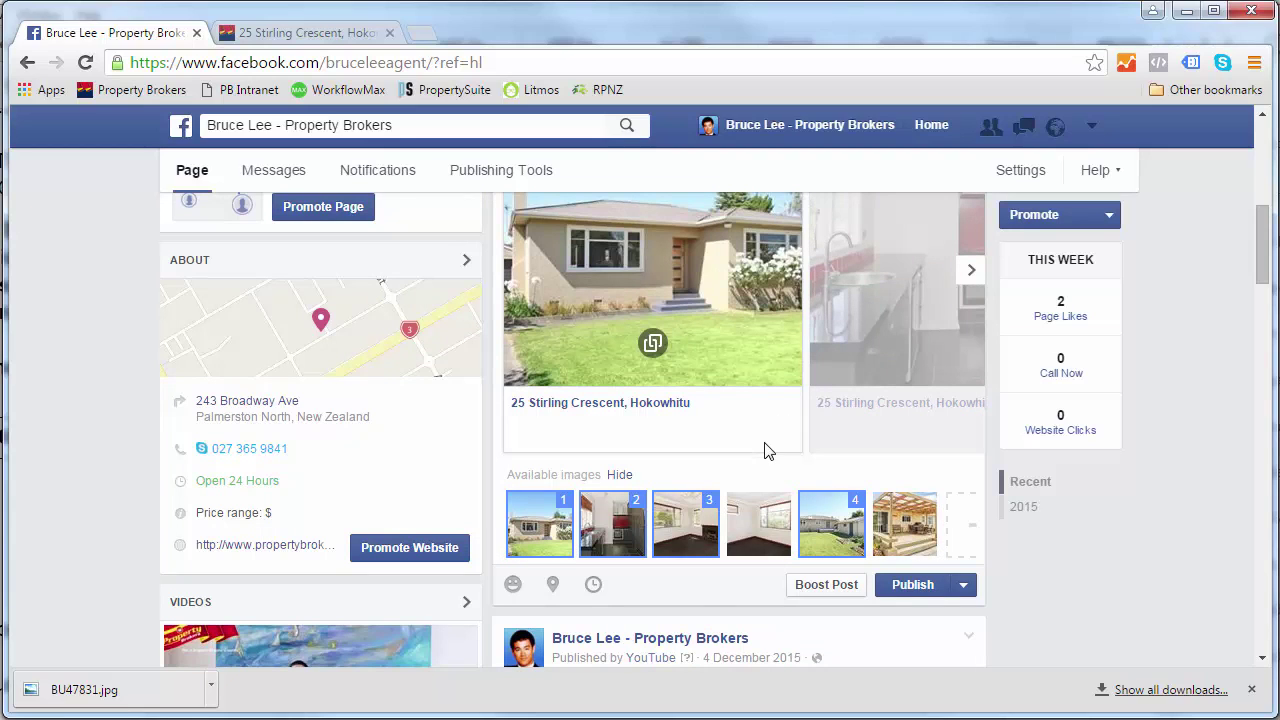
scroll(780, 420, up, 2)
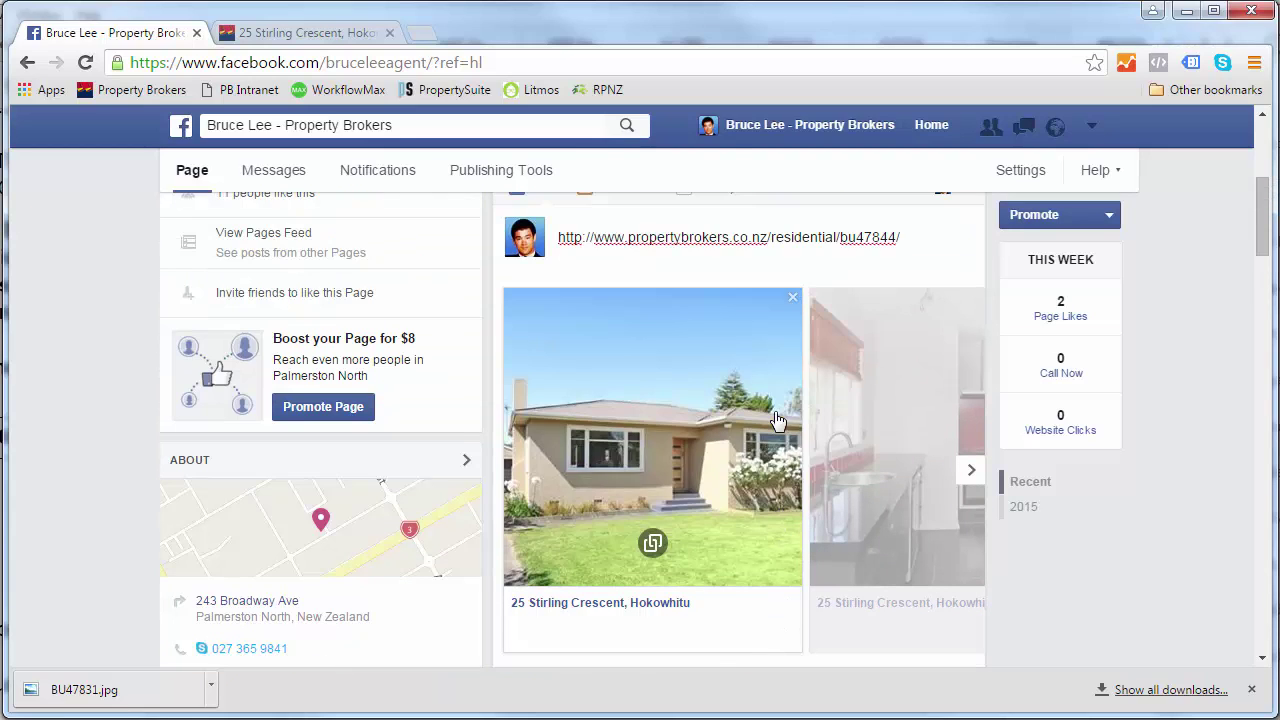
scroll(765, 475, down, 1)
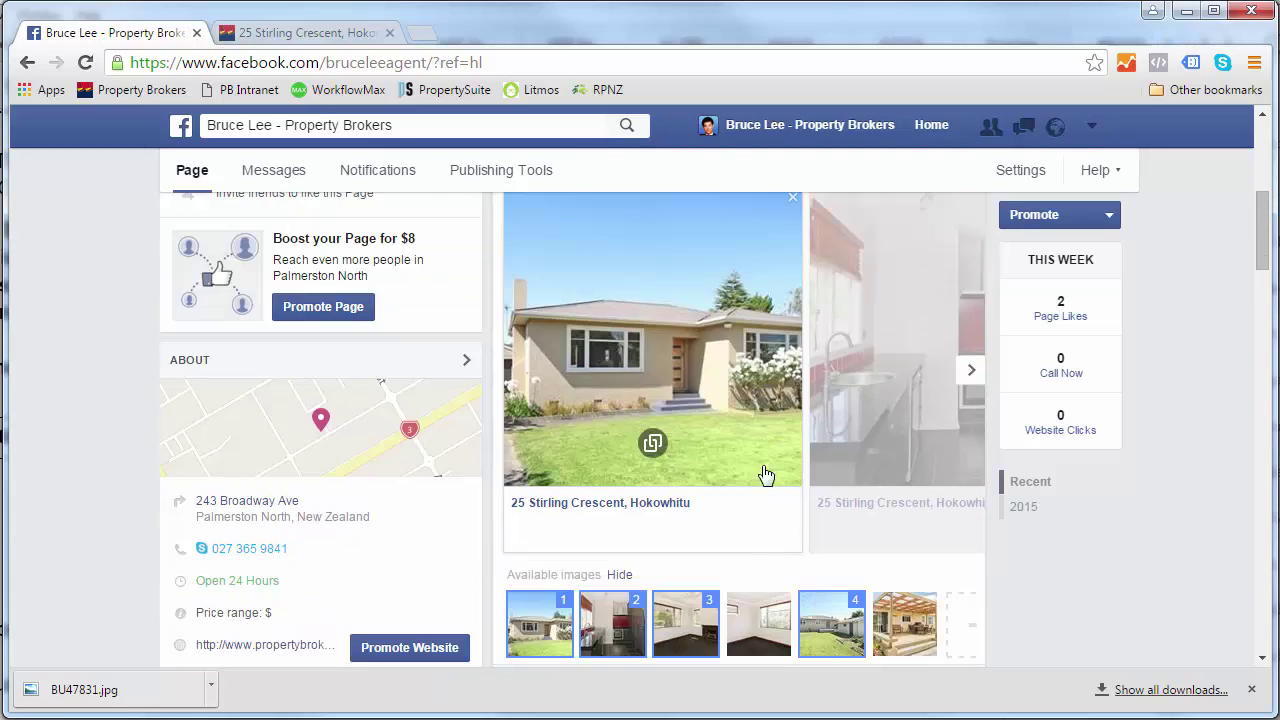
click(968, 373)
click(969, 374)
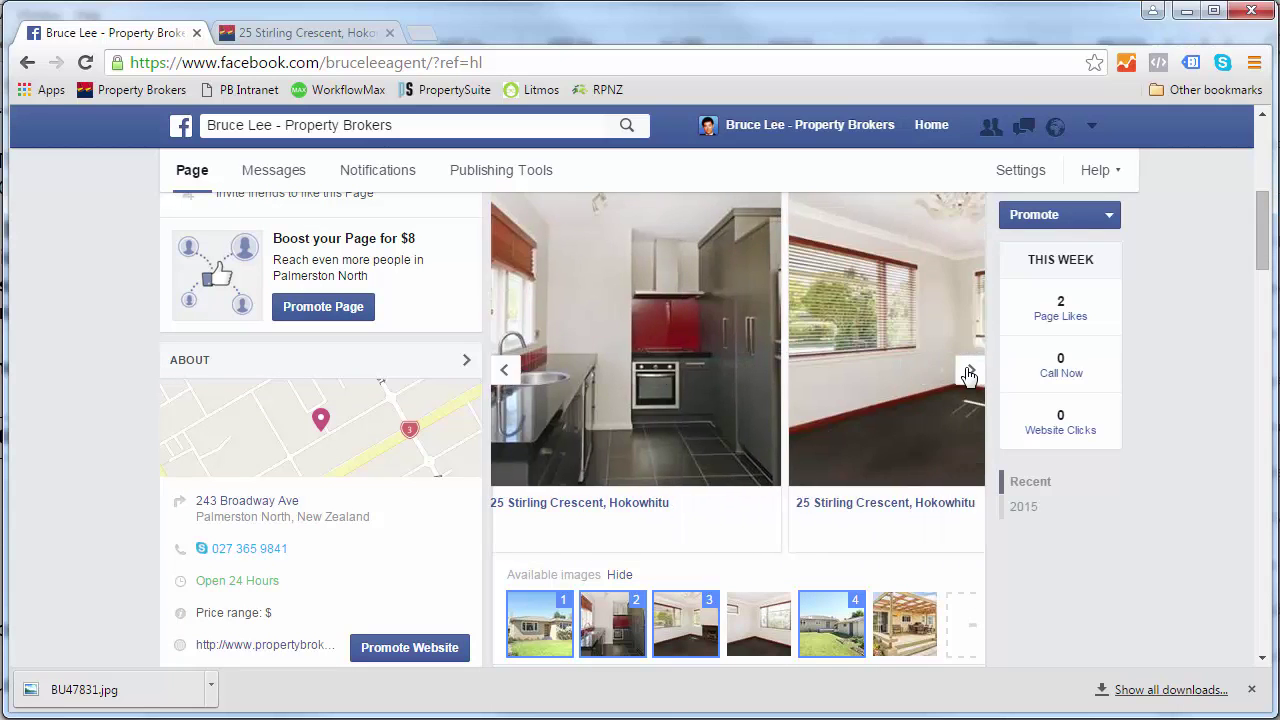
click(969, 374)
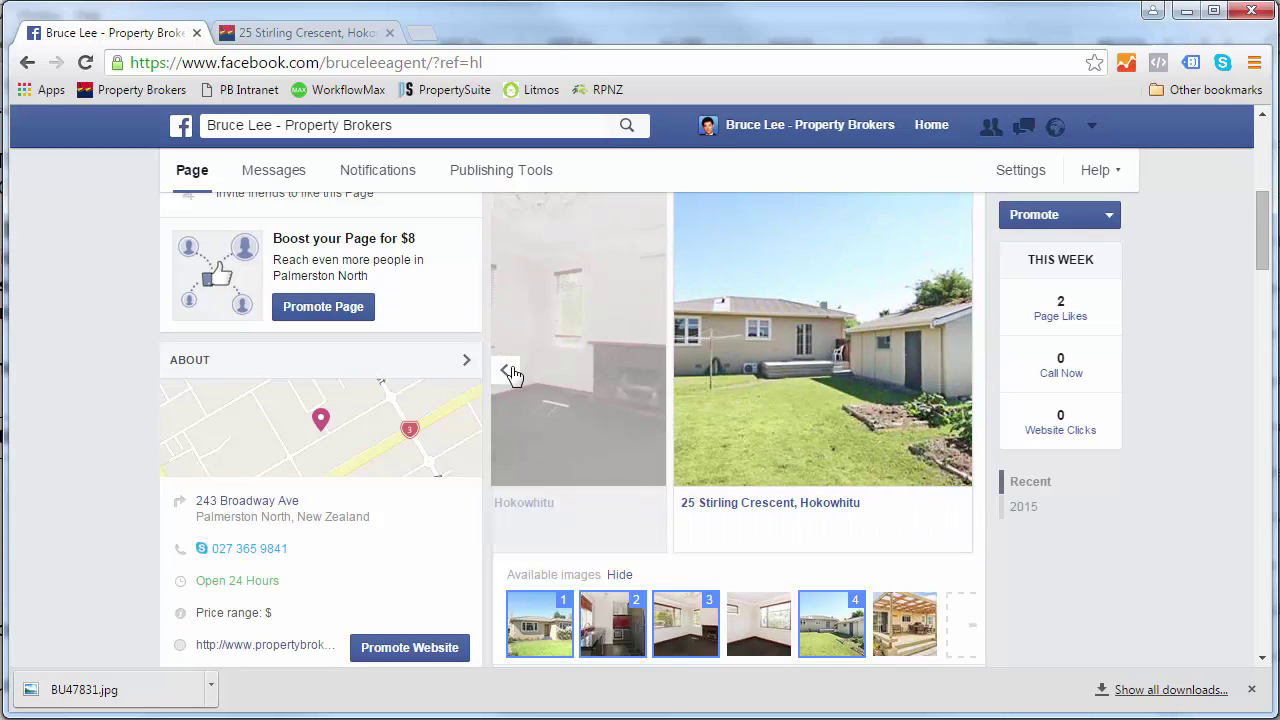
click(508, 372)
click(508, 372)
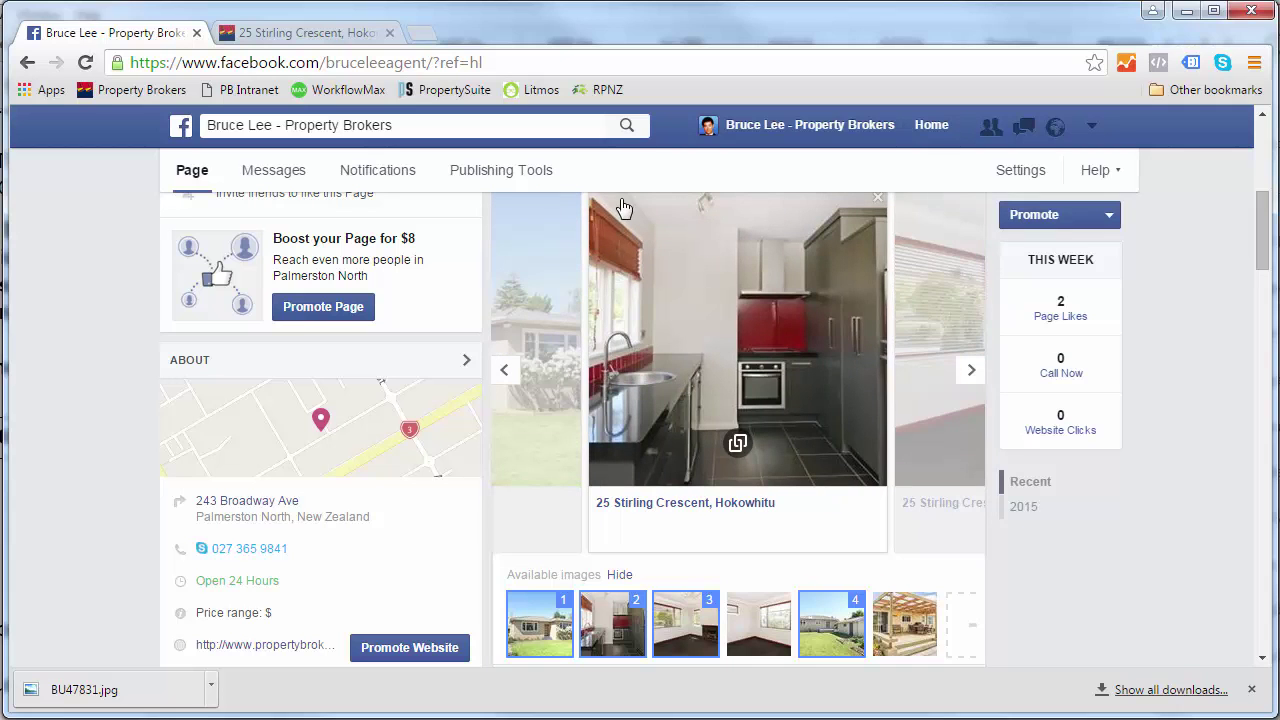
click(966, 367)
click(966, 367)
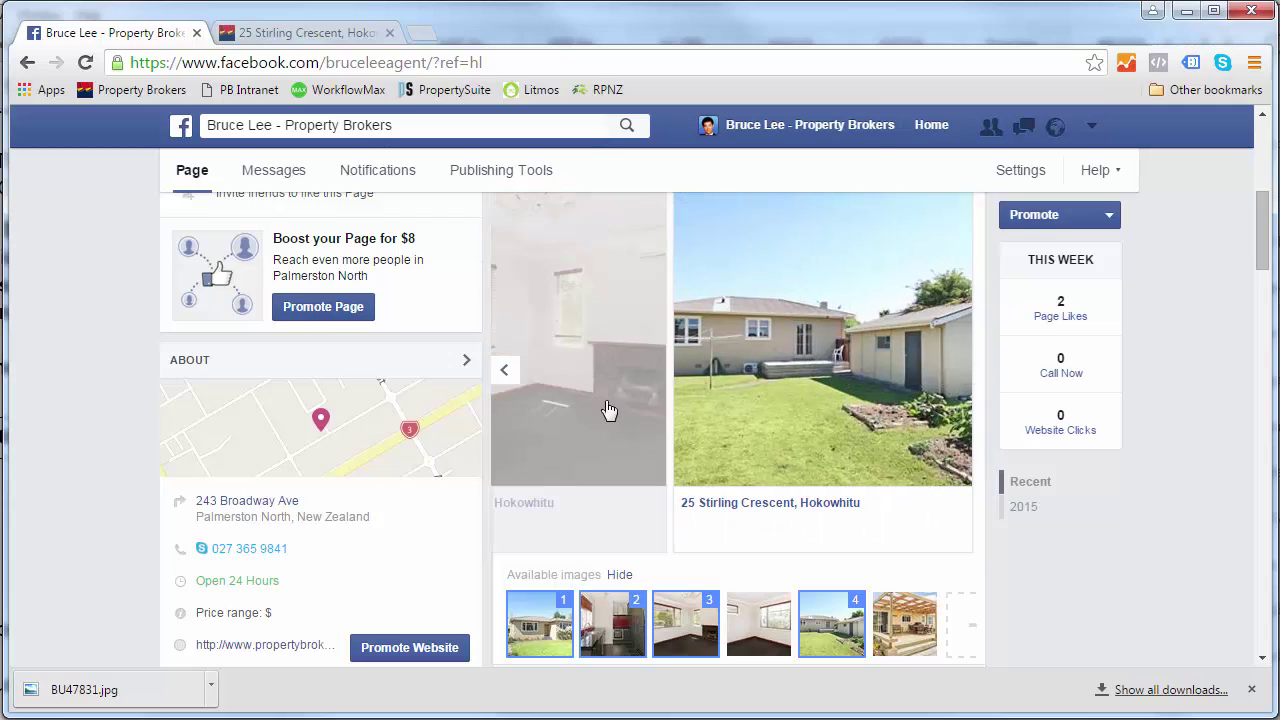
click(504, 370)
click(504, 370)
click(504, 370)
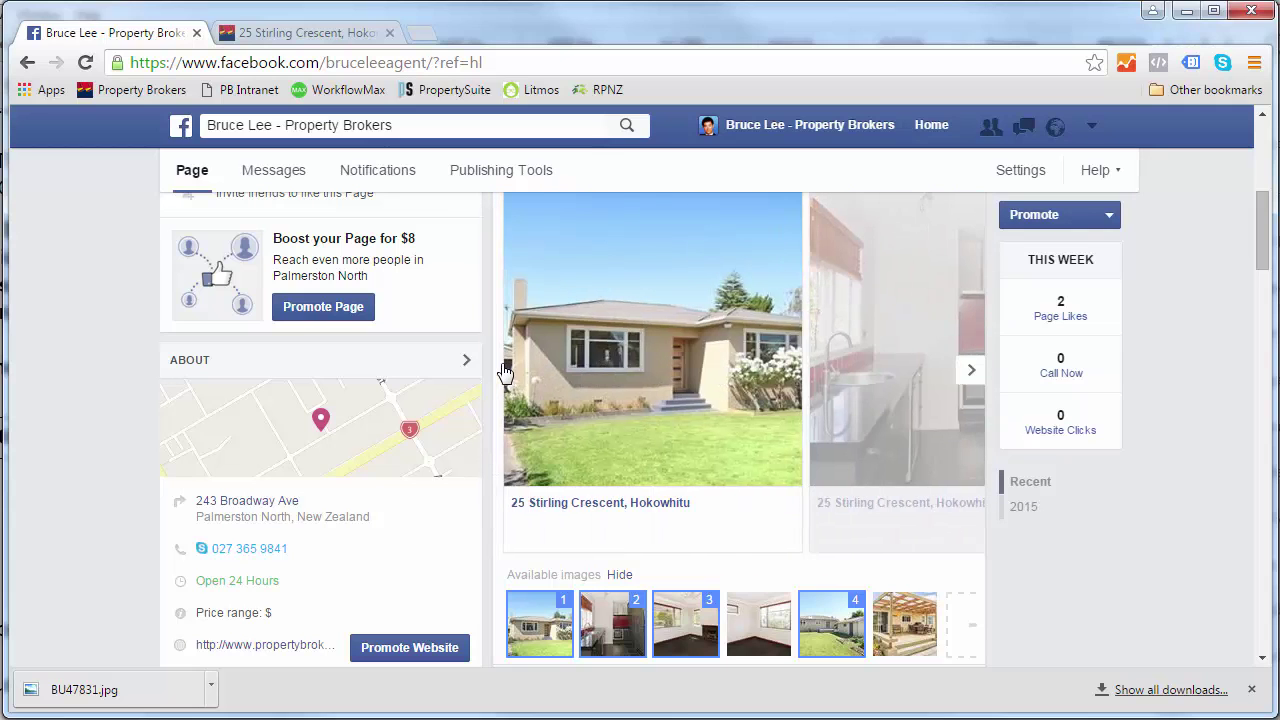
- Deselect the backyard, living room and kitchen photos so only the front exterior image illustrates the link post
click(814, 622)
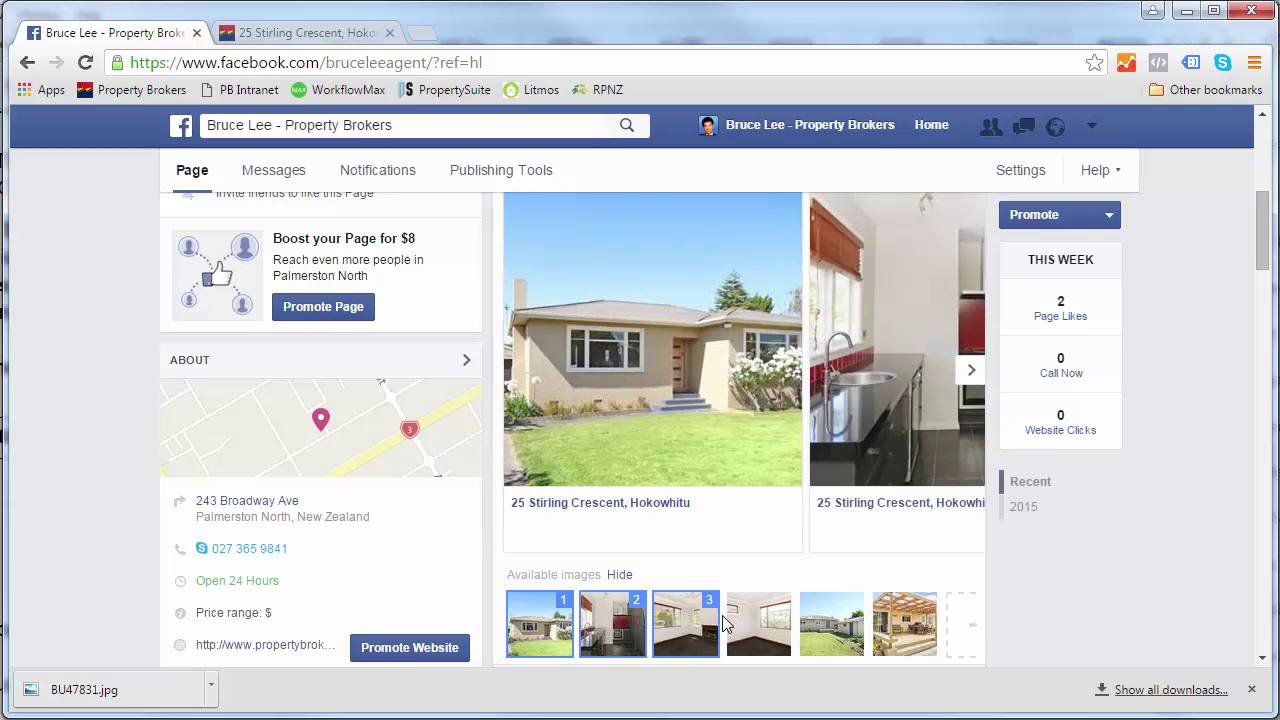
click(688, 626)
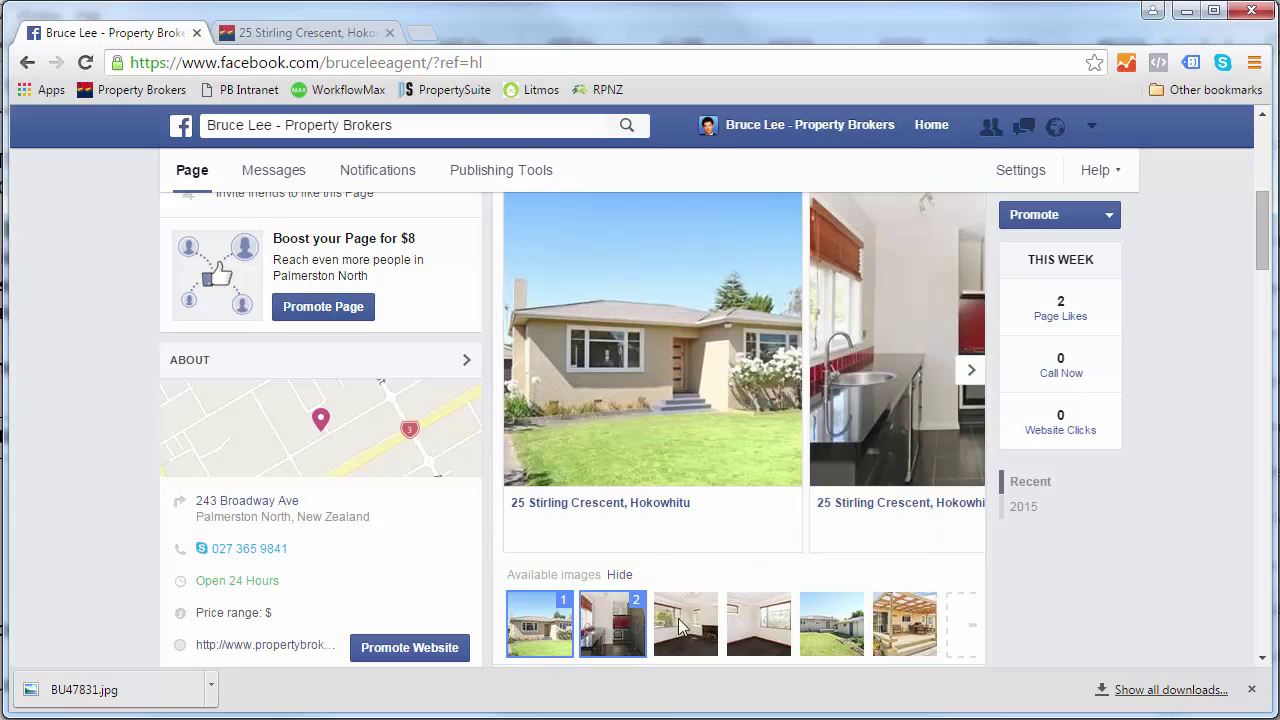
click(614, 626)
scroll(809, 529, up, 1)
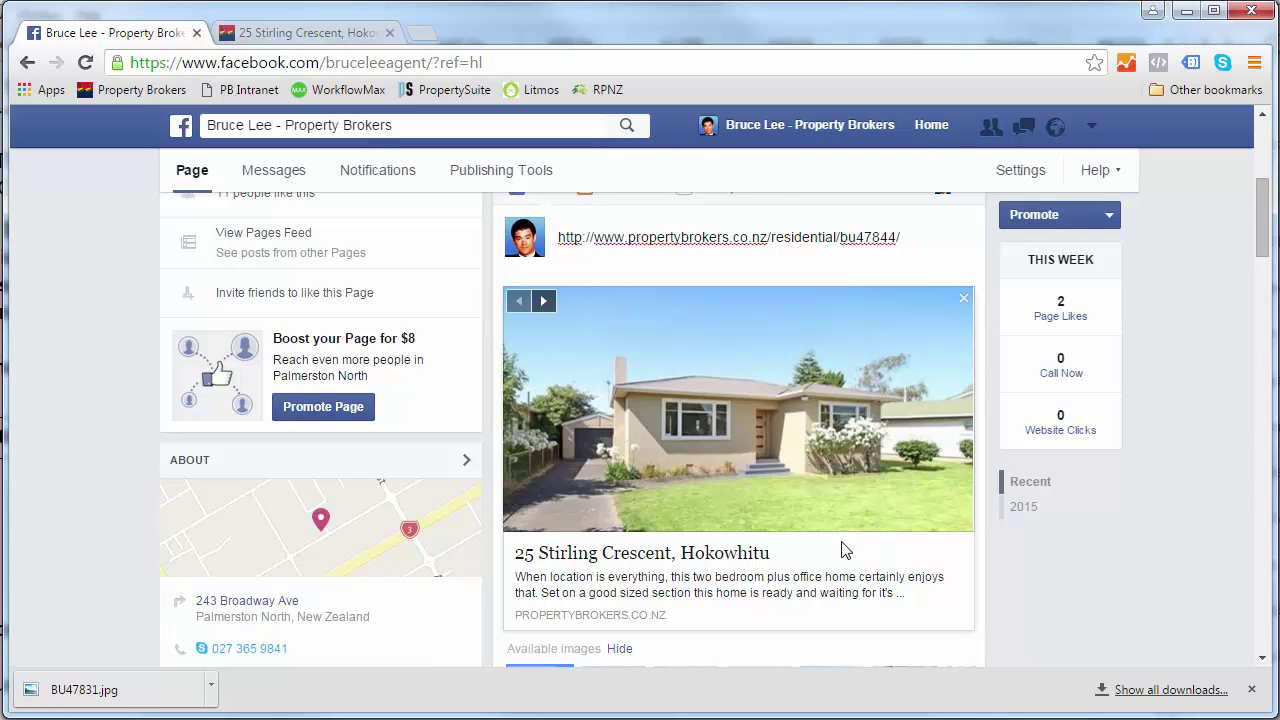
- Add the kitchen, living room with fireplace and backyard photos to the carousel after the front exterior photo
scroll(820, 586, down, 1)
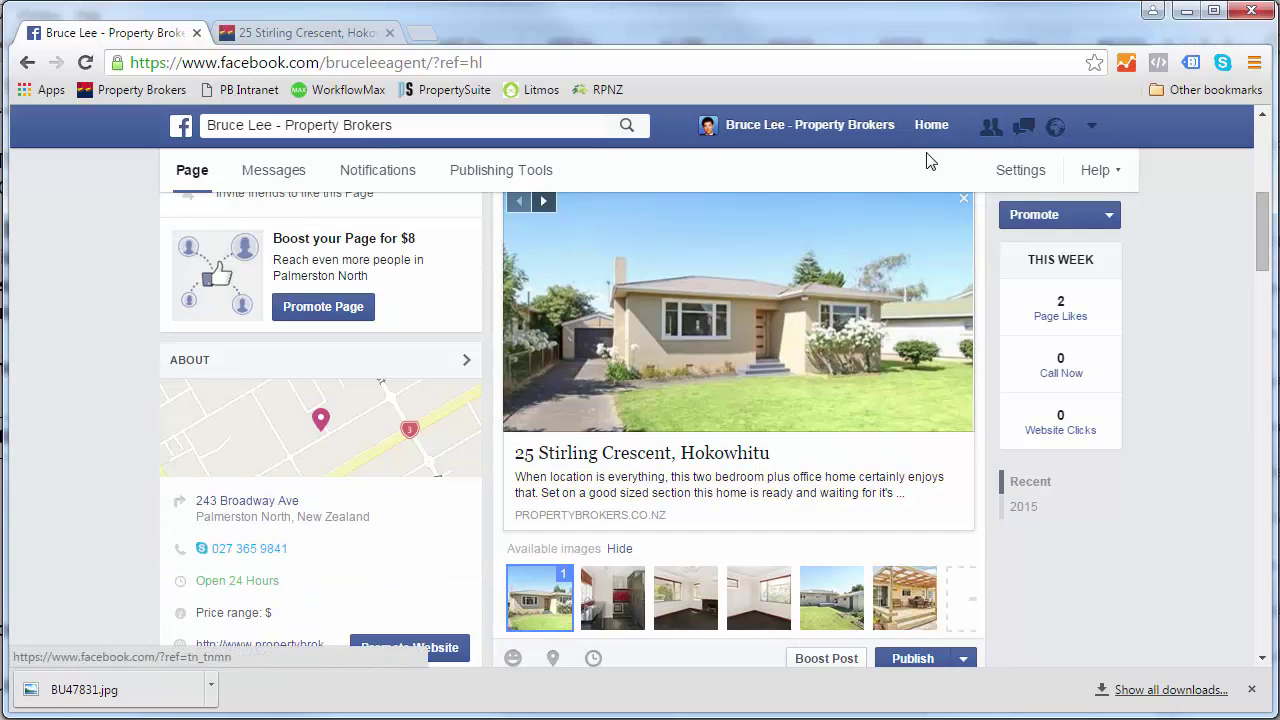
click(611, 584)
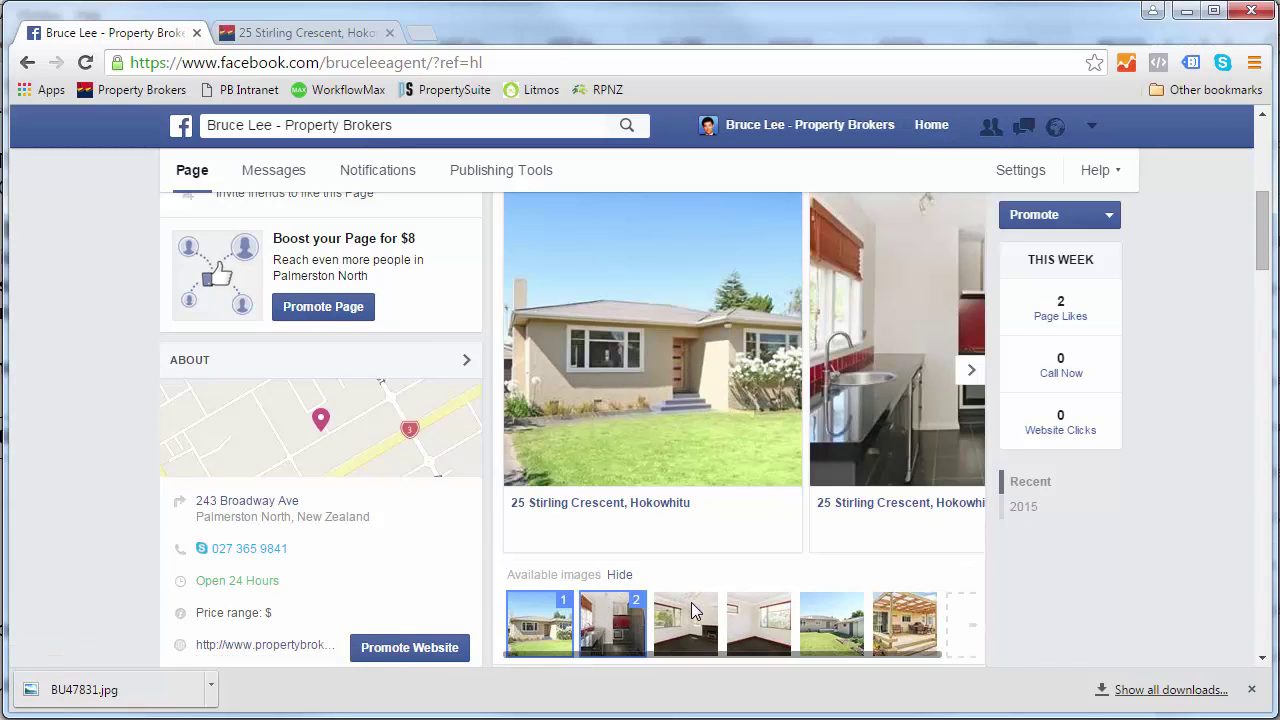
click(697, 620)
click(831, 624)
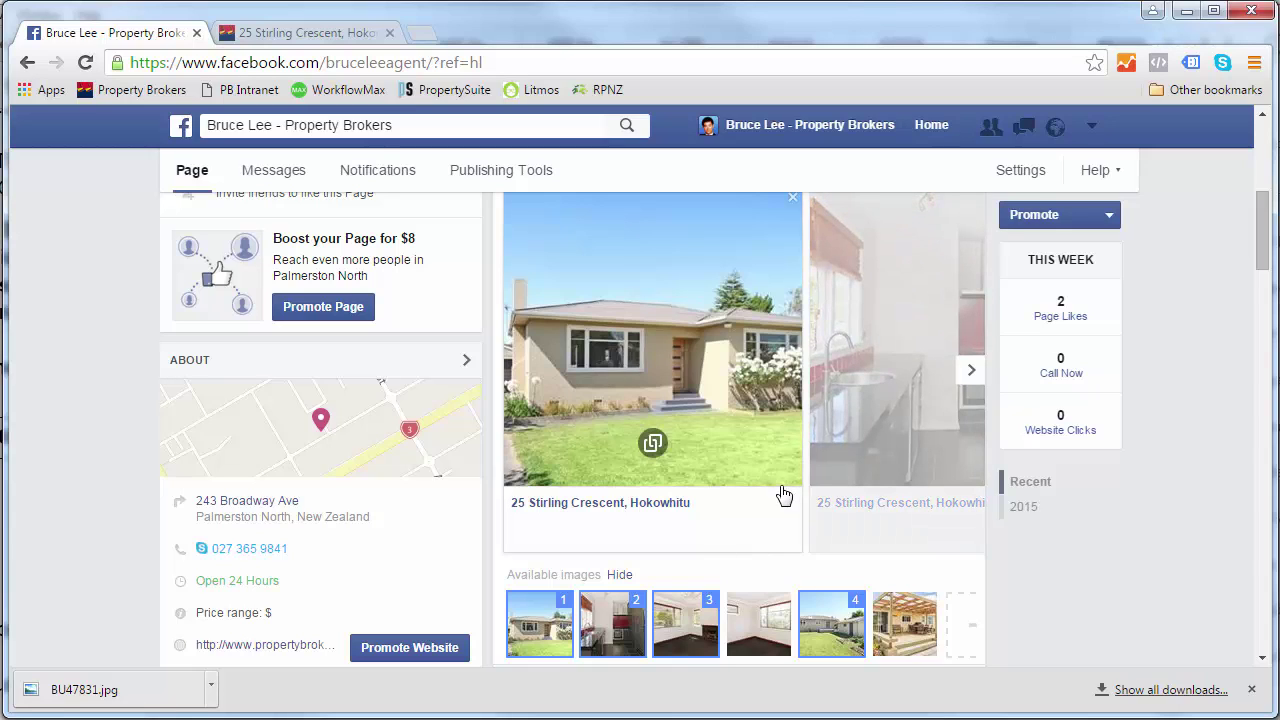
- Write "Take a look at me" and the first-home or investment pitch ending "Click below for more info..." on the lines directly above the listing link
scroll(714, 533, up, 1)
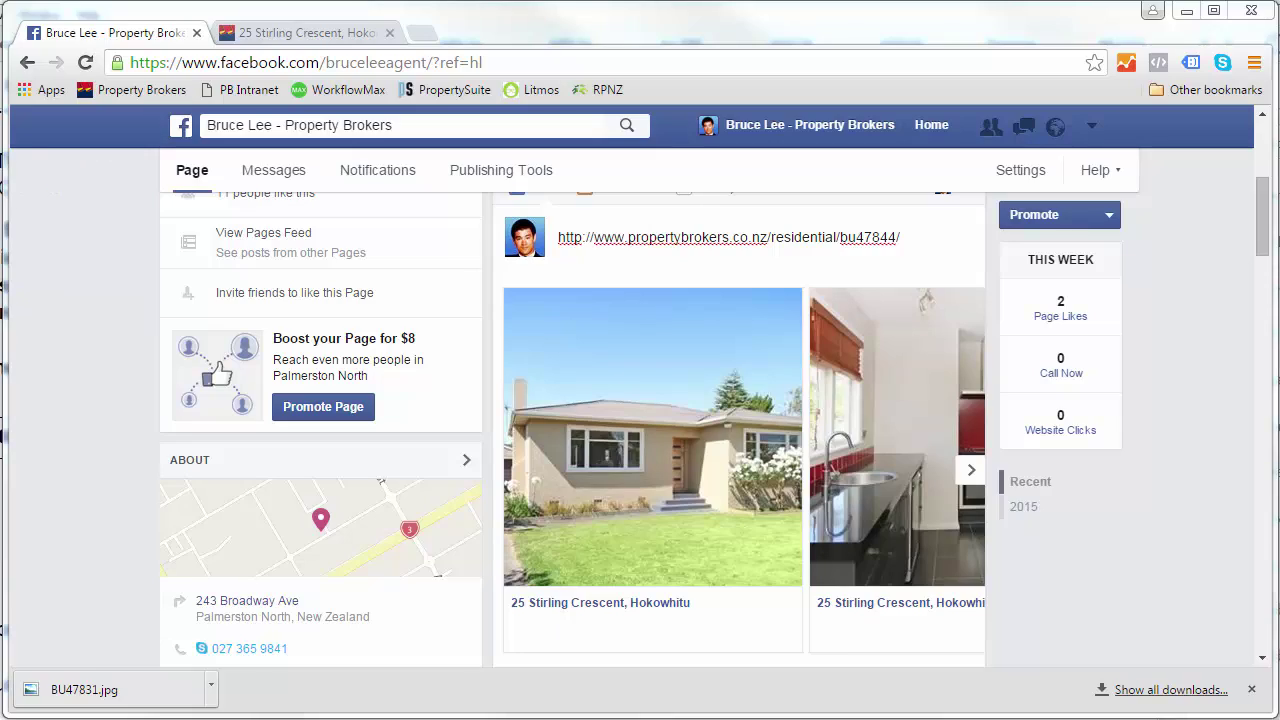
click(561, 237)
key(Return)
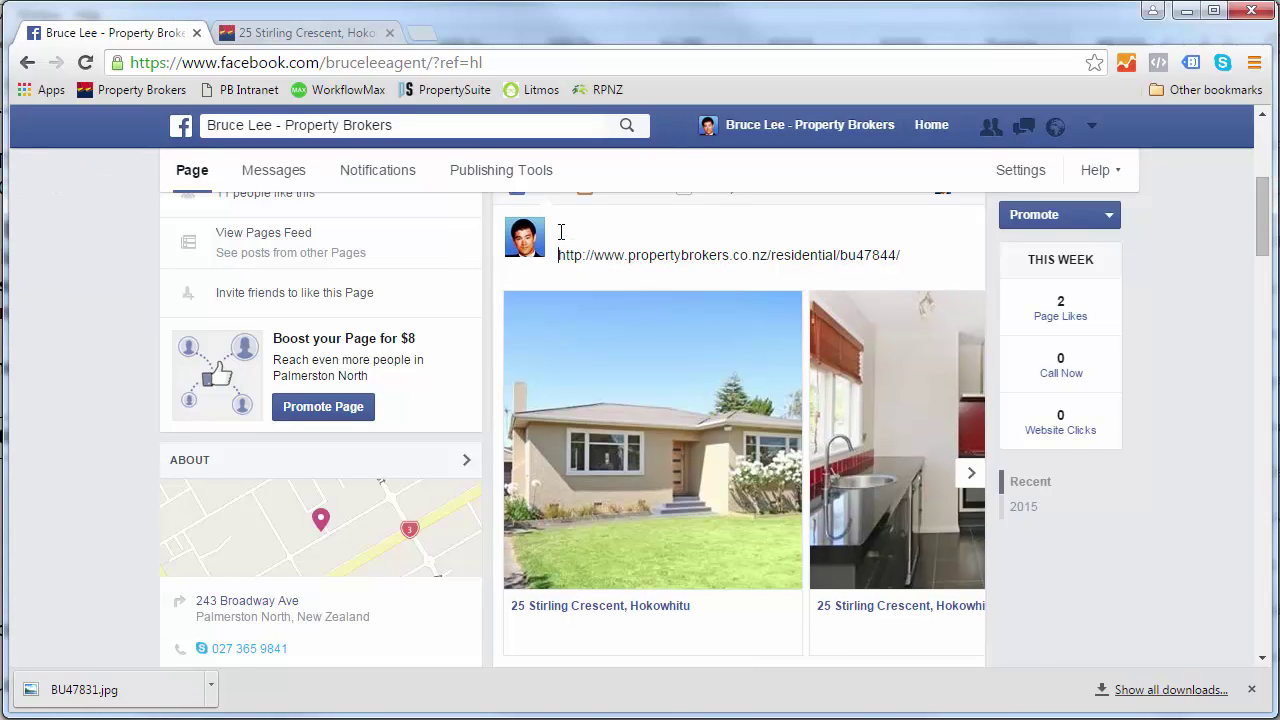
key(Up)
text(Take a look at me Fantastic first home or smart investment property with all the work done. Close to transport and amenities and zoned for top notch schools. Click below for more info...)
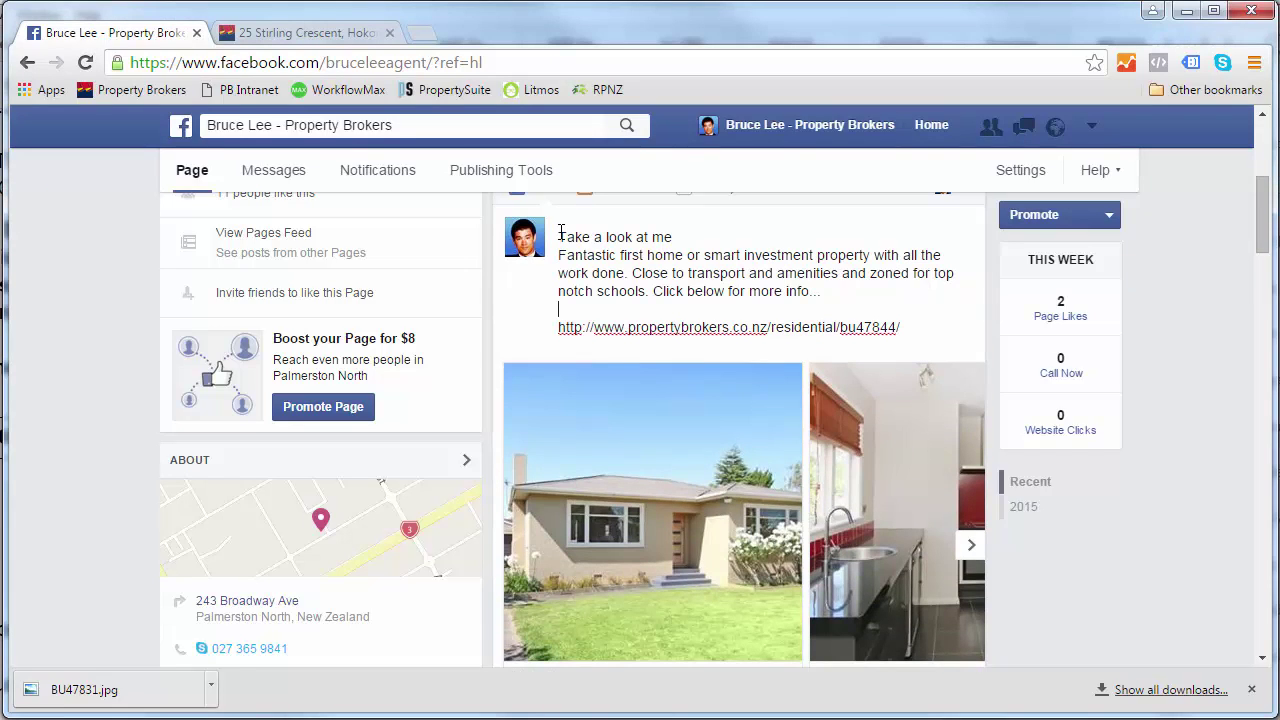
key(Delete)
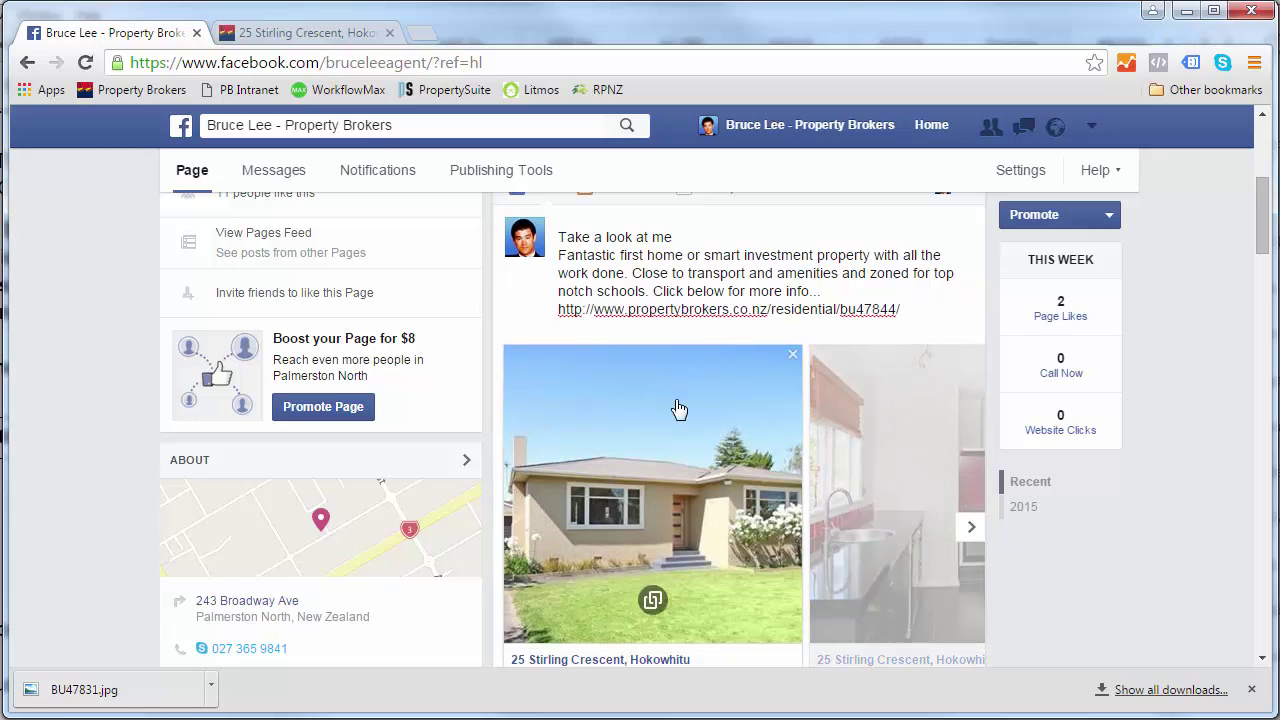
- Caption the front exterior photo "Fantastic Hokowhitu location - 2 bedroom plus office"
scroll(620, 480, down, 1)
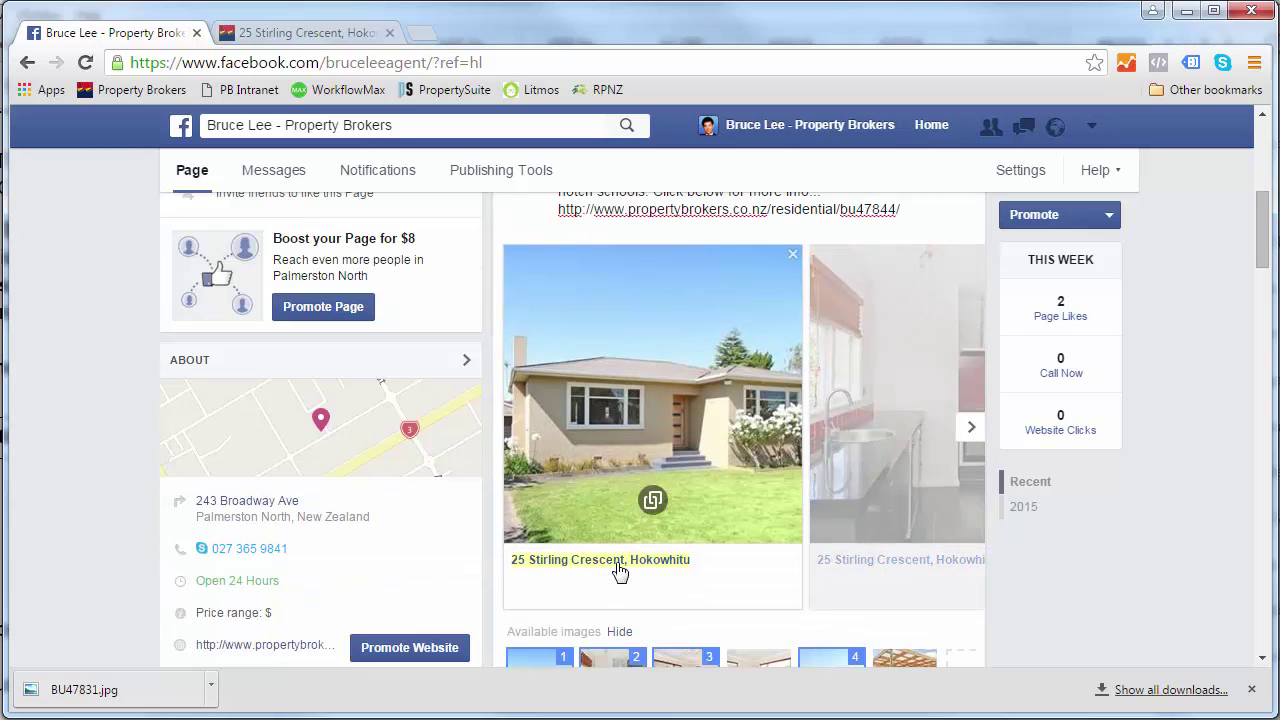
click(617, 562)
click(300, 717)
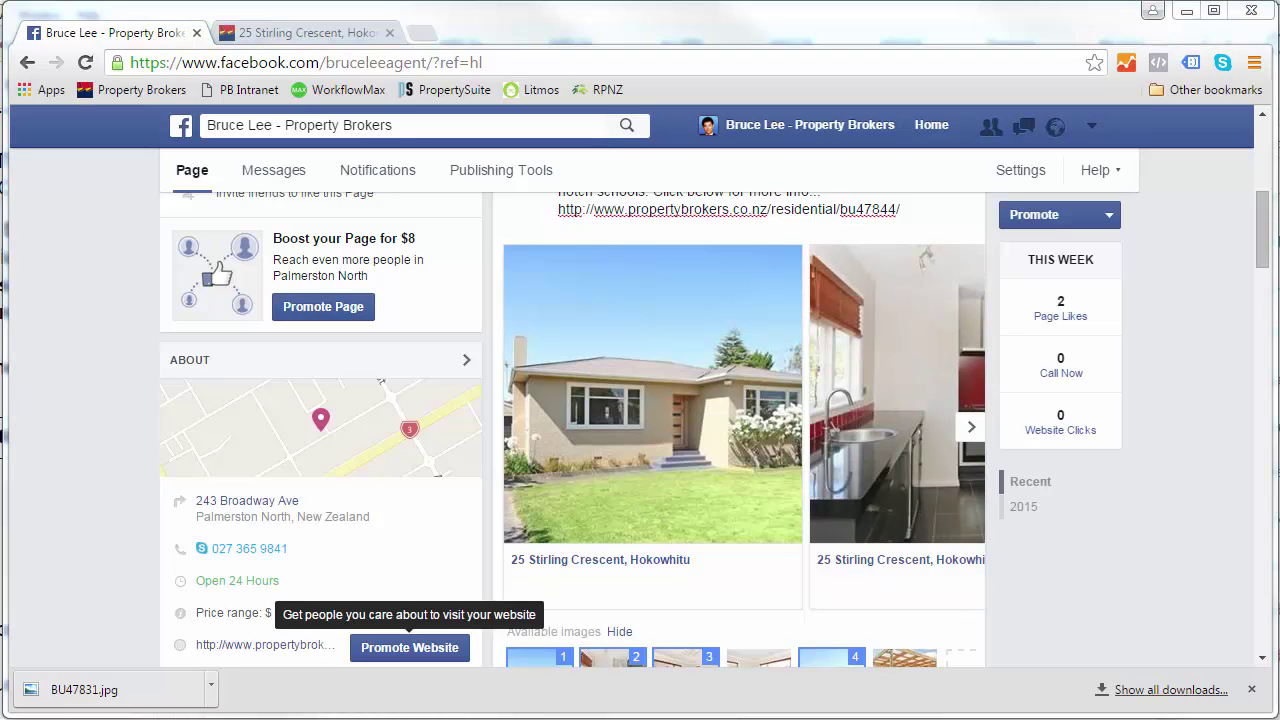
click(558, 564)
text(Parkside, Hokowhitu location 2 bedroom plus office)
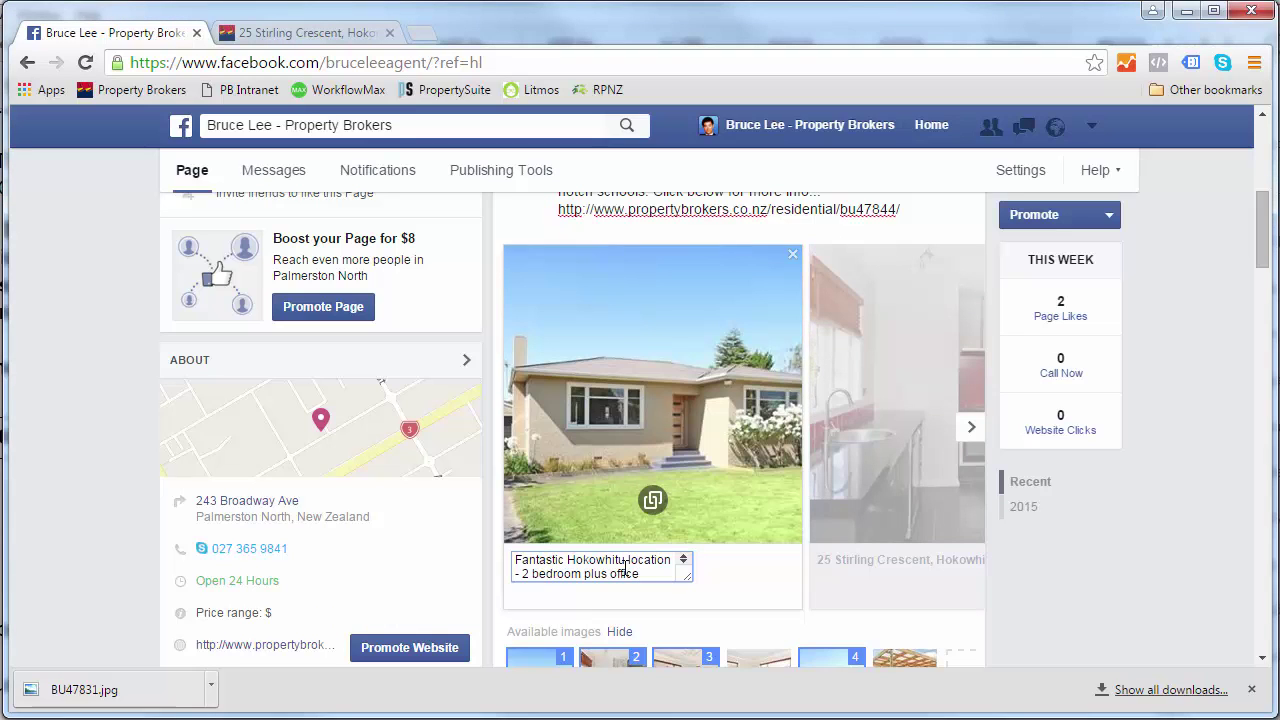
- Caption the kitchen photo in the carousel "Gorgeous brand new kitchen"
click(943, 563)
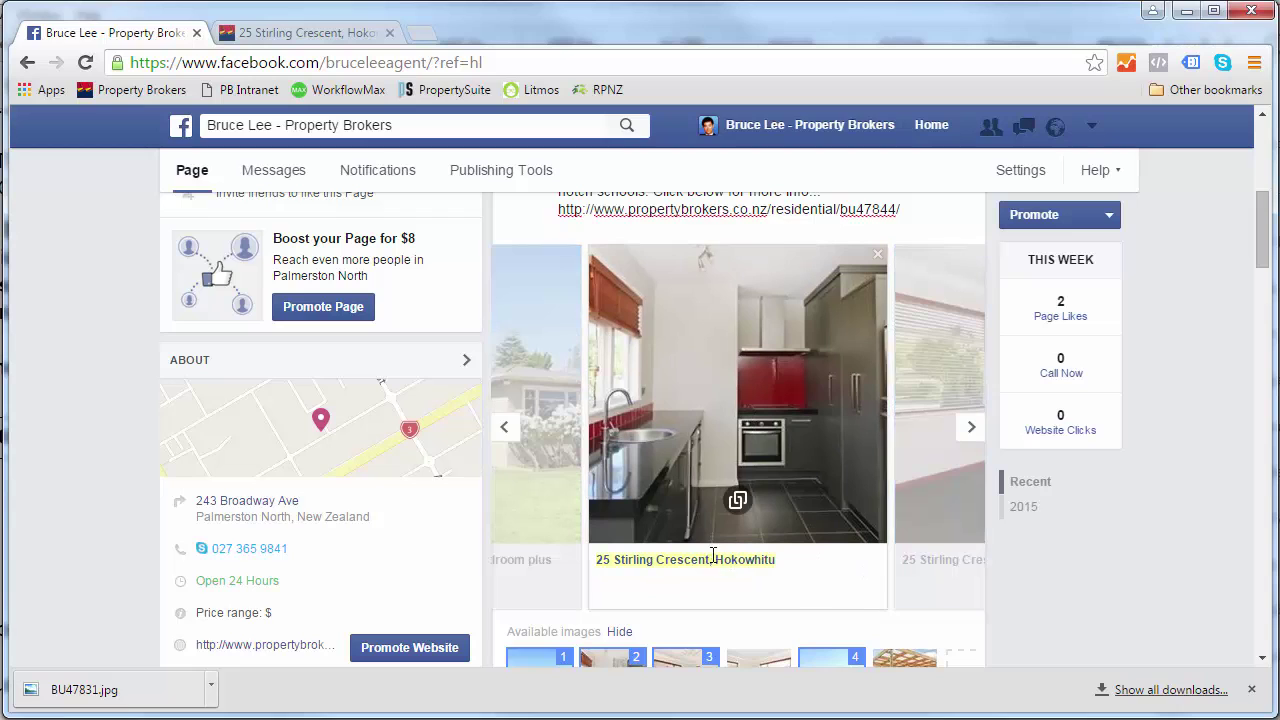
click(660, 561)
text(Gorgeous brand new kitchen)
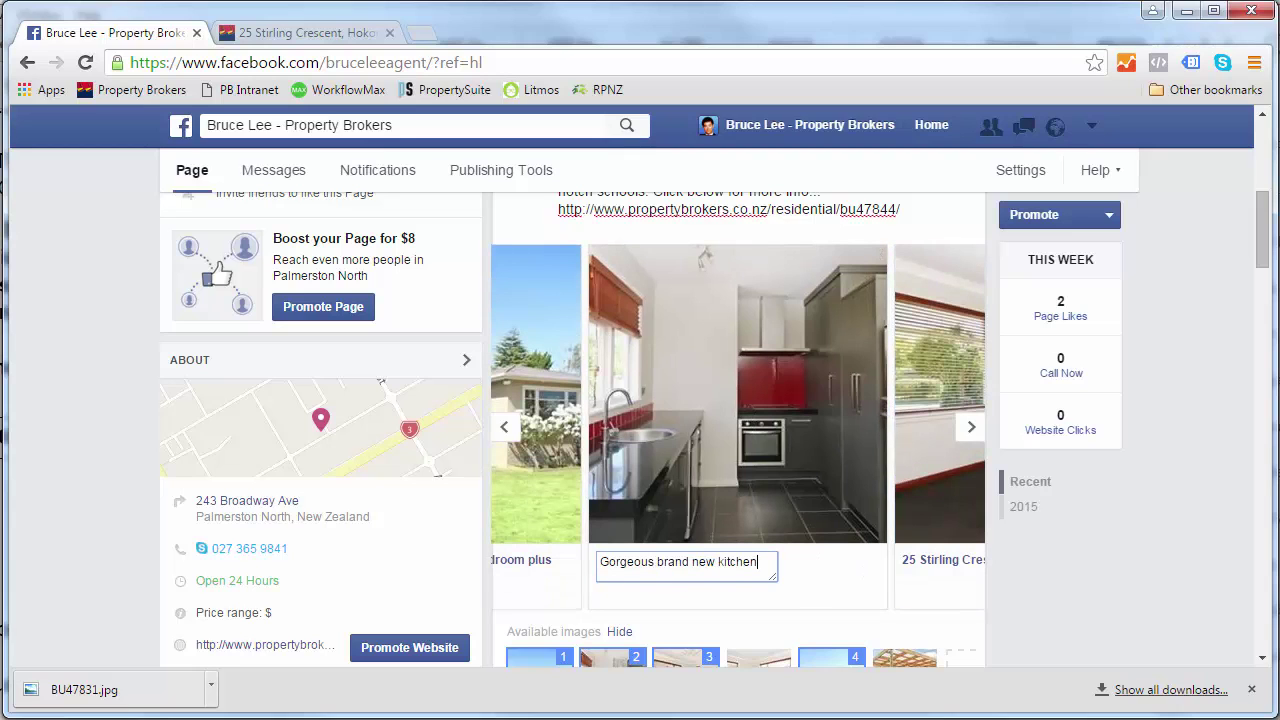
key(Return)
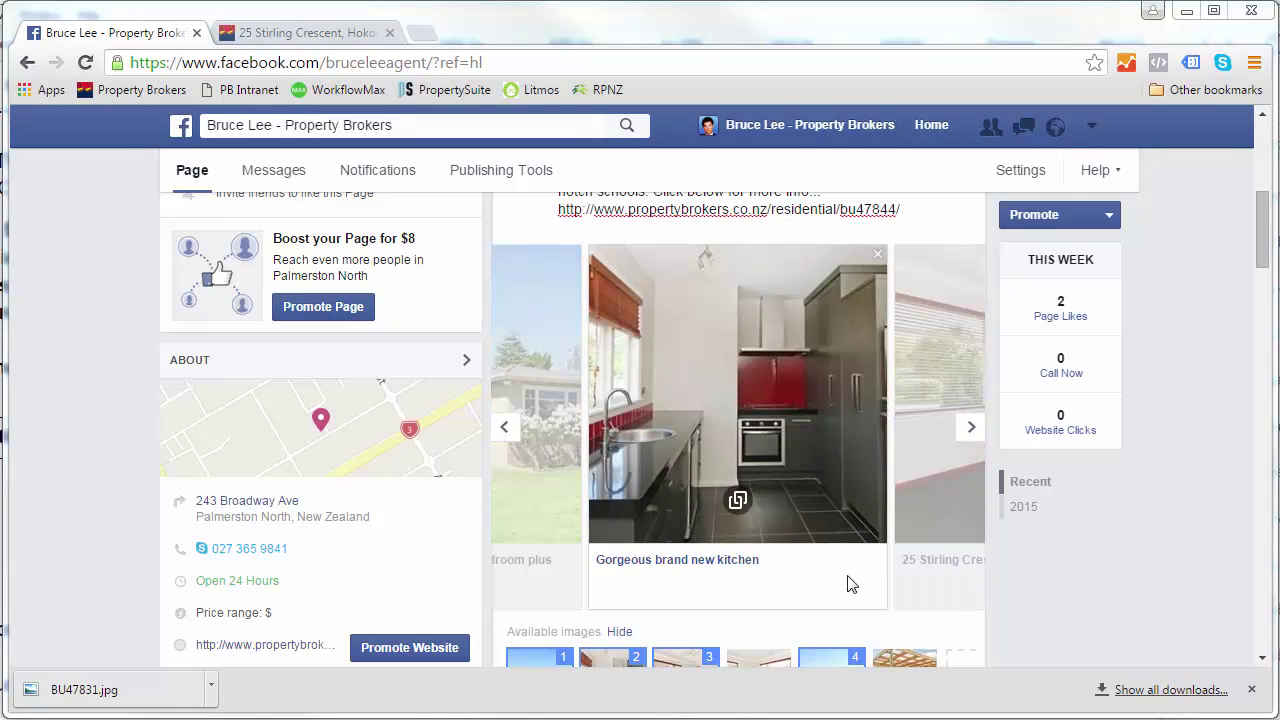
- Caption the living room photo "Spacious lounge with neutral decor and fire place"
click(926, 574)
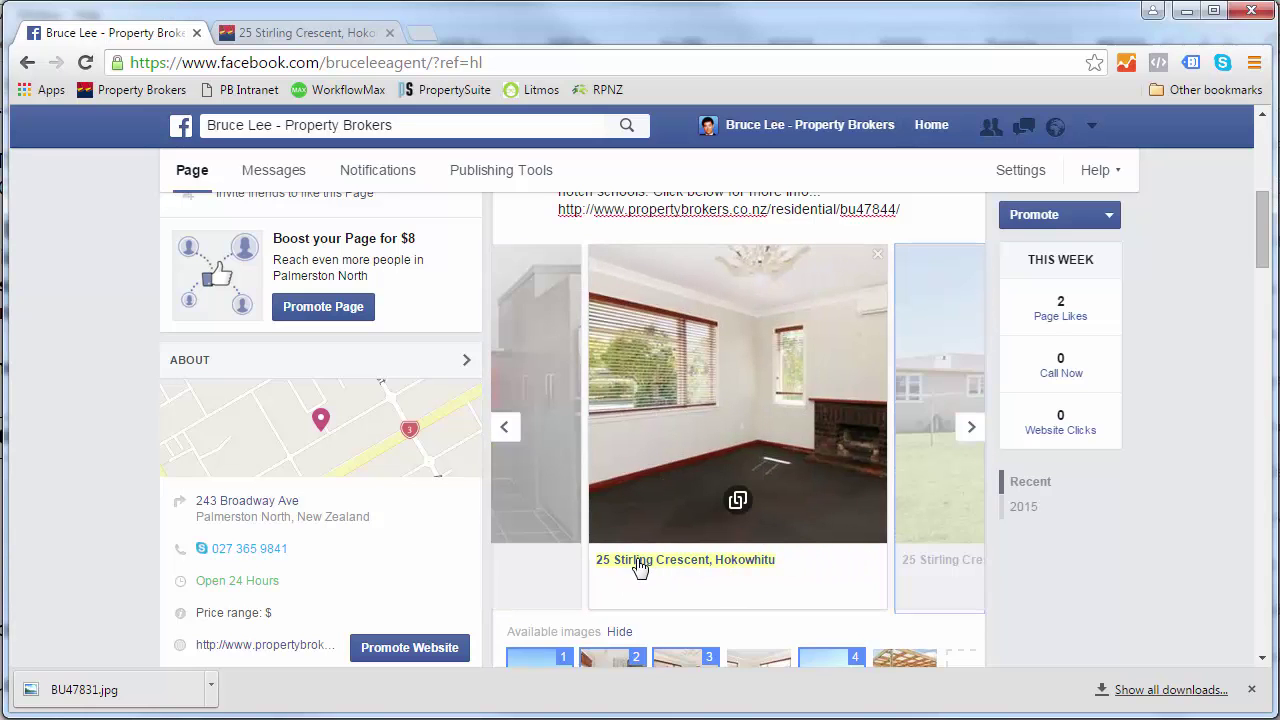
click(620, 558)
text(Spacious lounge  with neutral decor and fire place)
- Caption the backyard photo "Decent size section with garage and workshop"
click(957, 566)
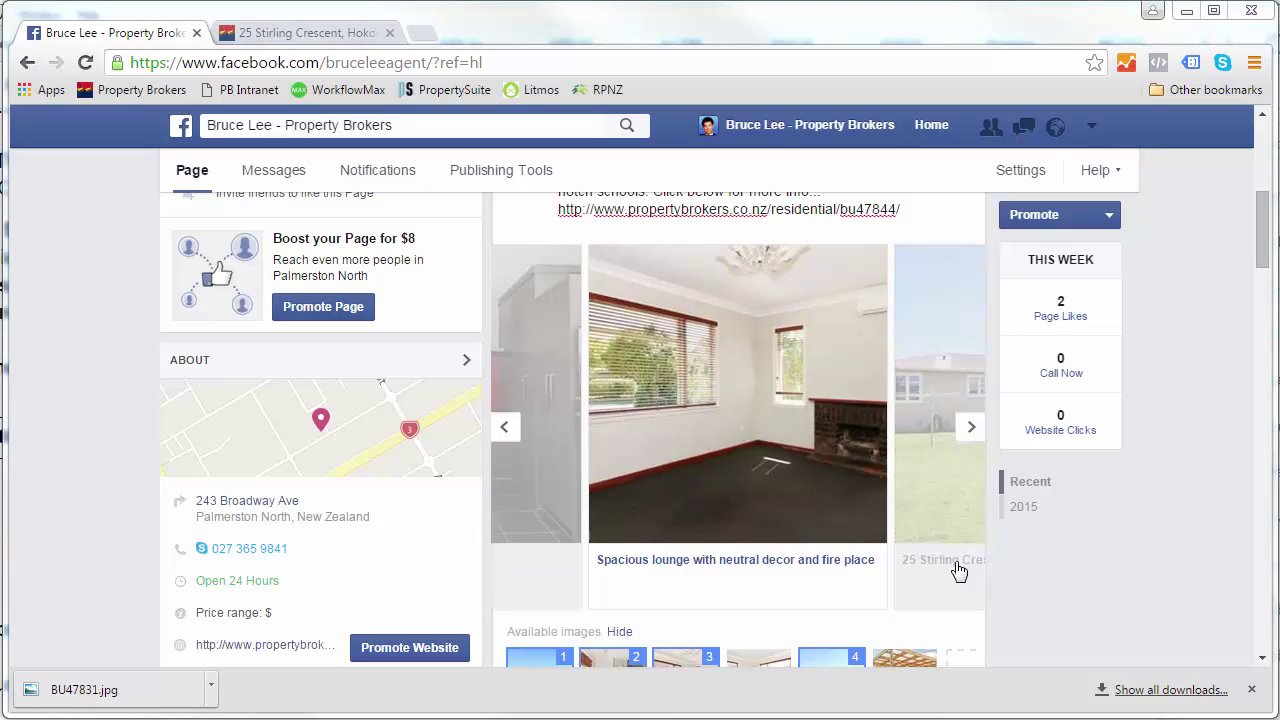
click(831, 563)
text(Decent size section with garage and workshop)
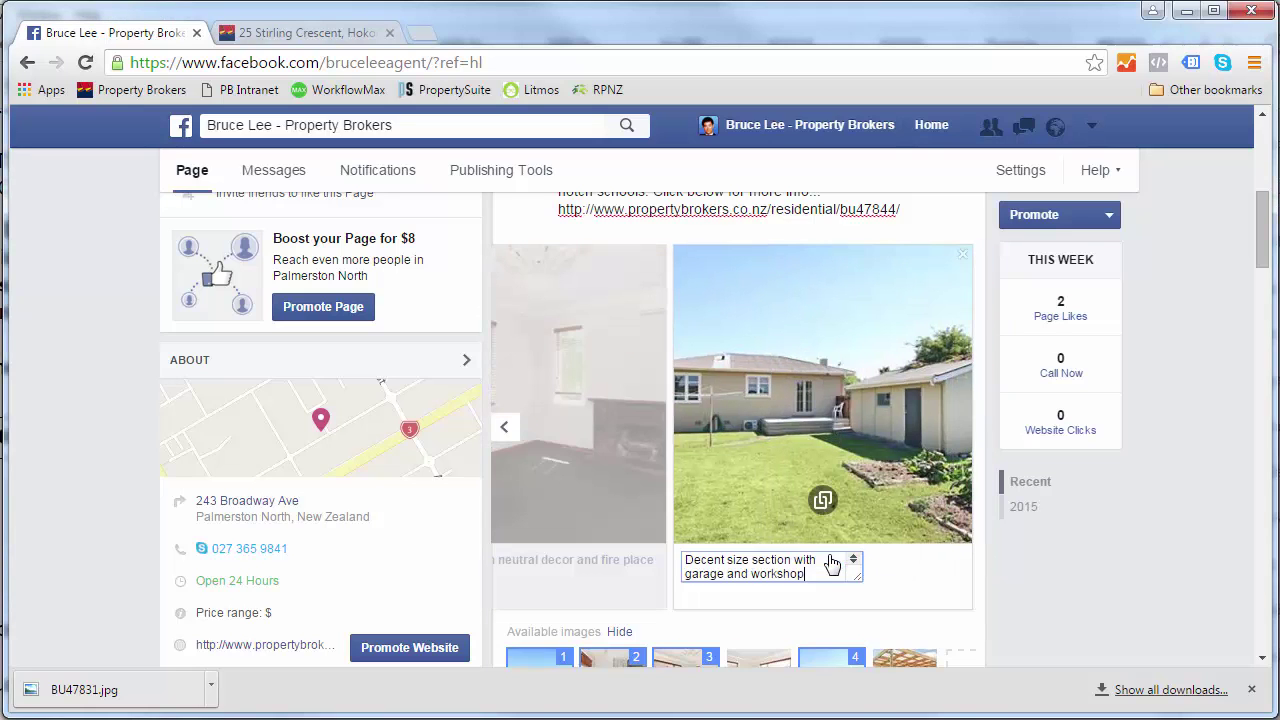
- Review the captioned carousel from the backyard back to the front exterior, along with the post message and selected images
click(503, 429)
click(503, 429)
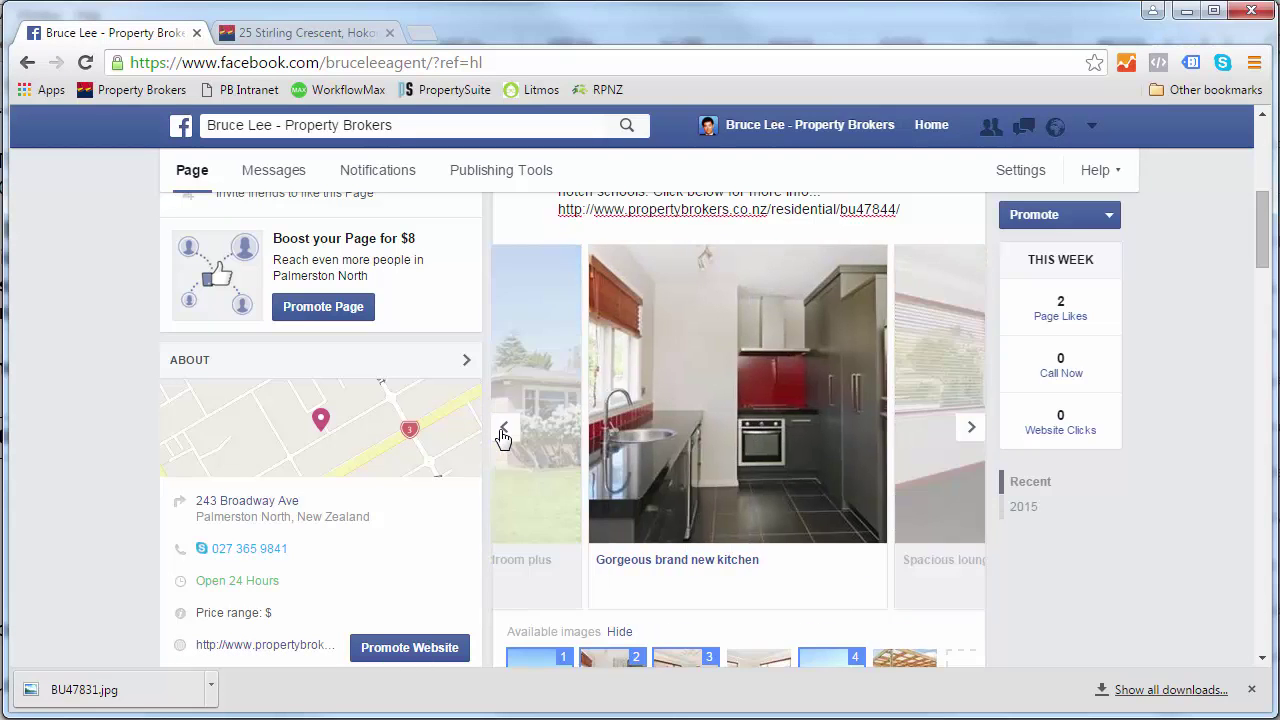
click(503, 429)
scroll(655, 440, up, 3)
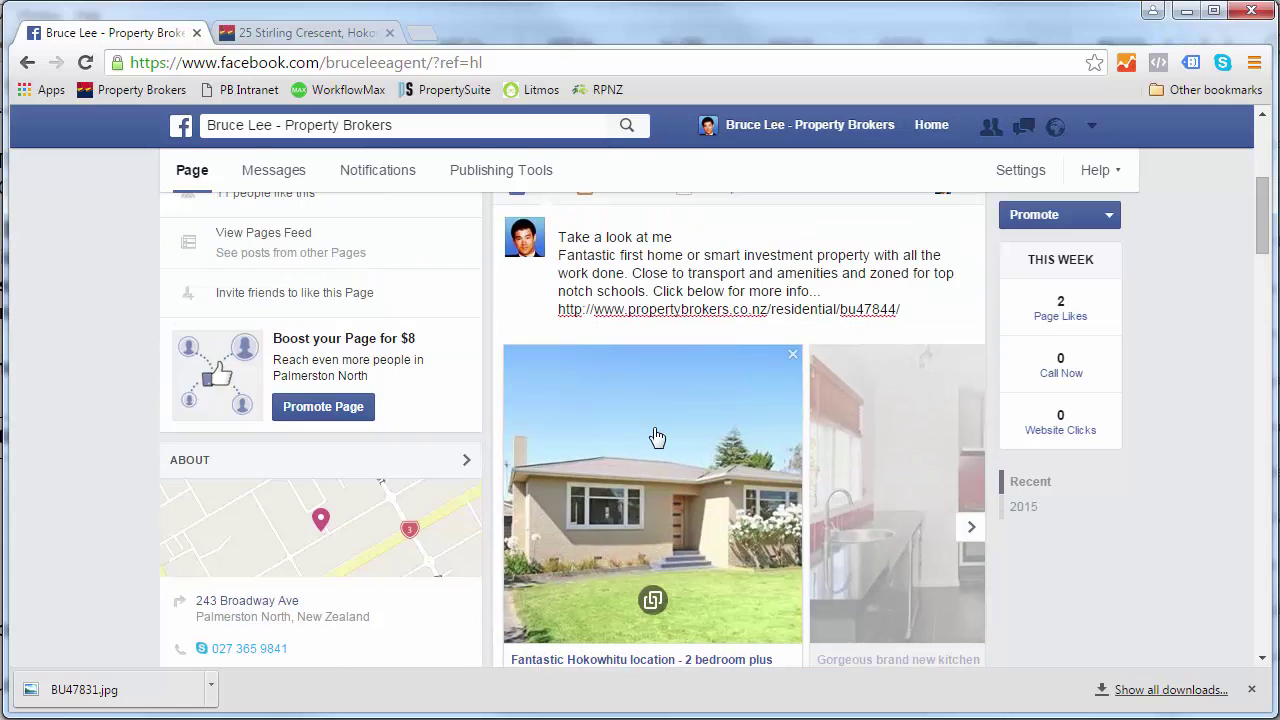
scroll(575, 460, down, 3)
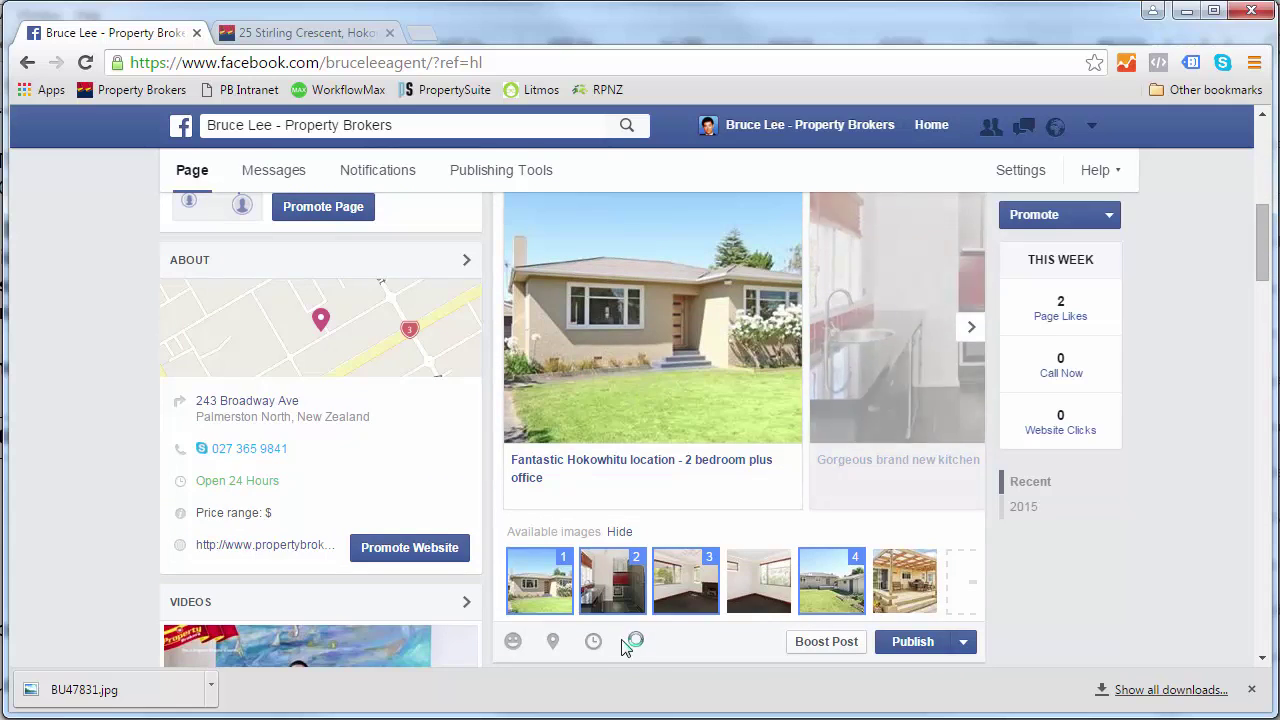
- Deselect the living room, backyard and kitchen photos to switch the captioned post back to the single front exterior image
click(688, 590)
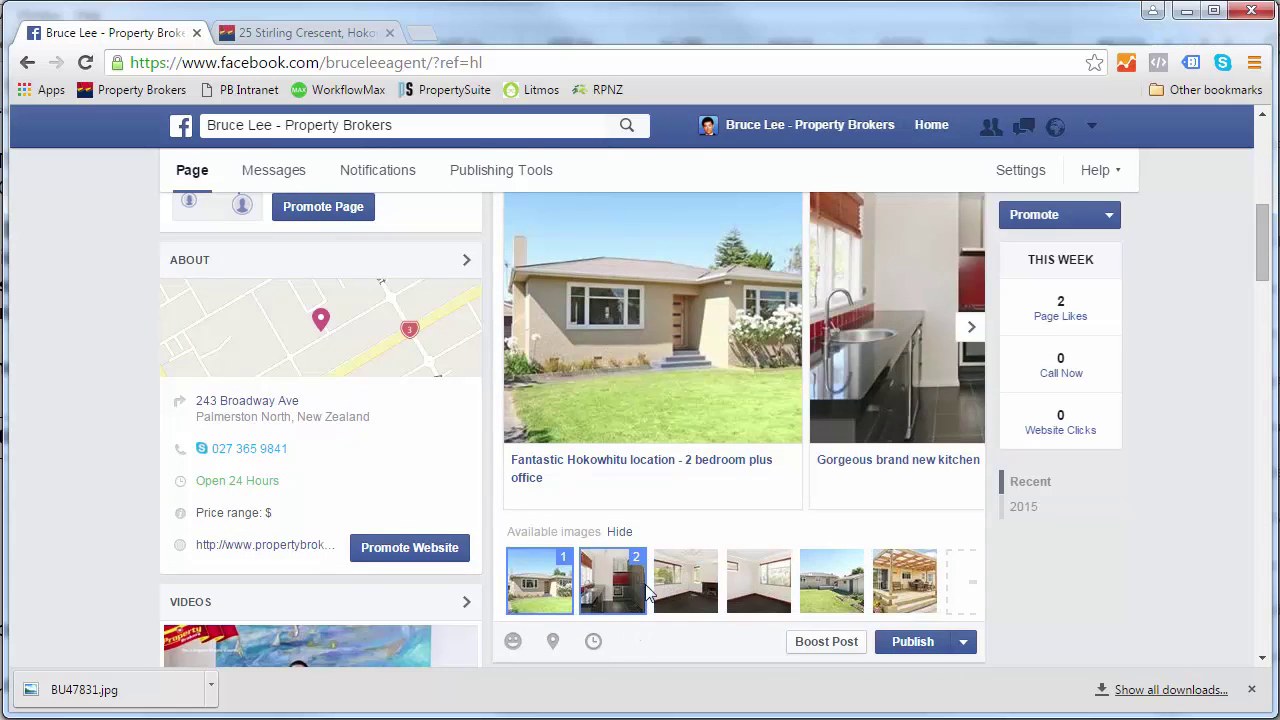
click(607, 588)
scroll(617, 423, up, 3)
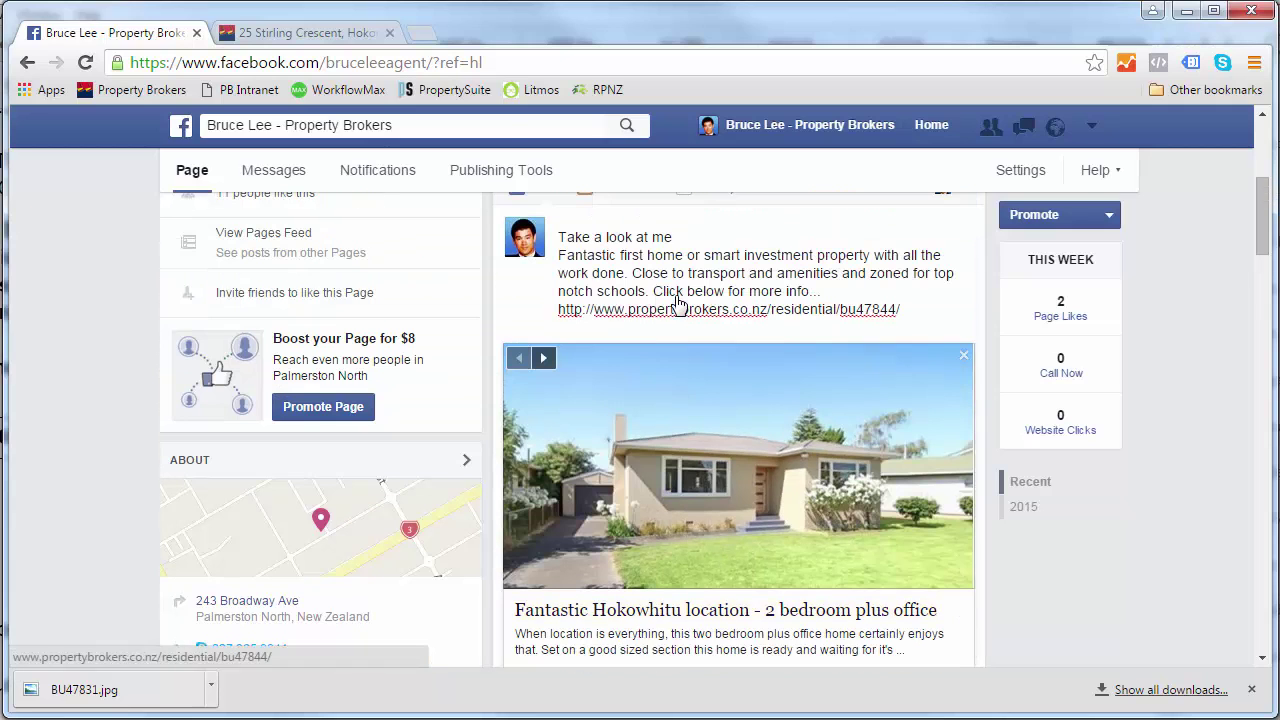
- Open the single-image link preview's headline and then its description for editing
click(697, 612)
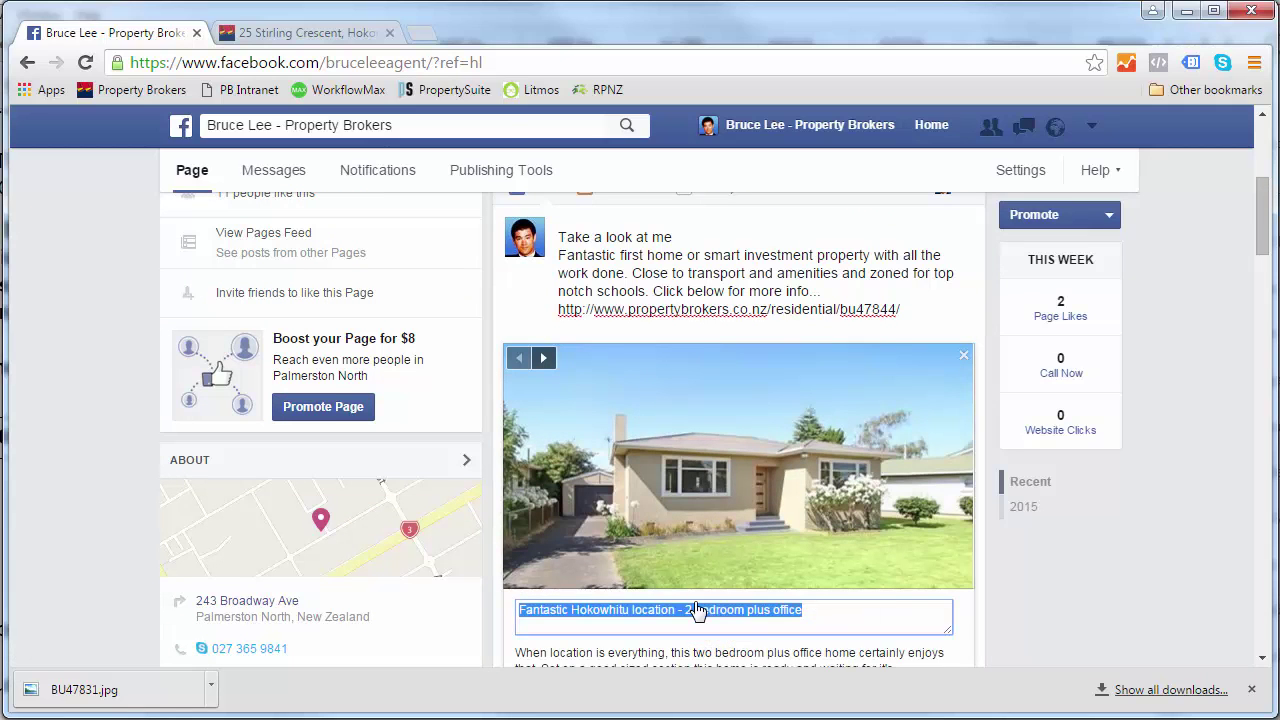
scroll(690, 600, down, 1)
click(683, 562)
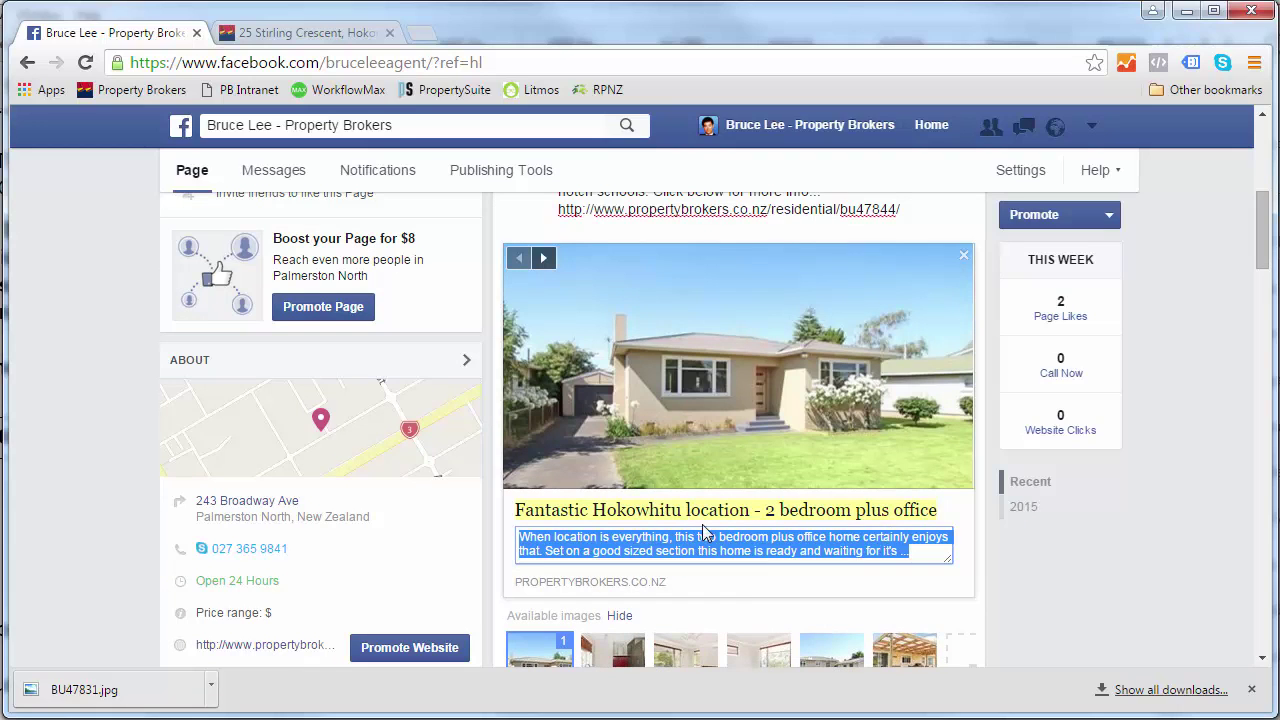
scroll(741, 545, up, 1)
scroll(741, 545, down, 1)
scroll(741, 545, down, 1)
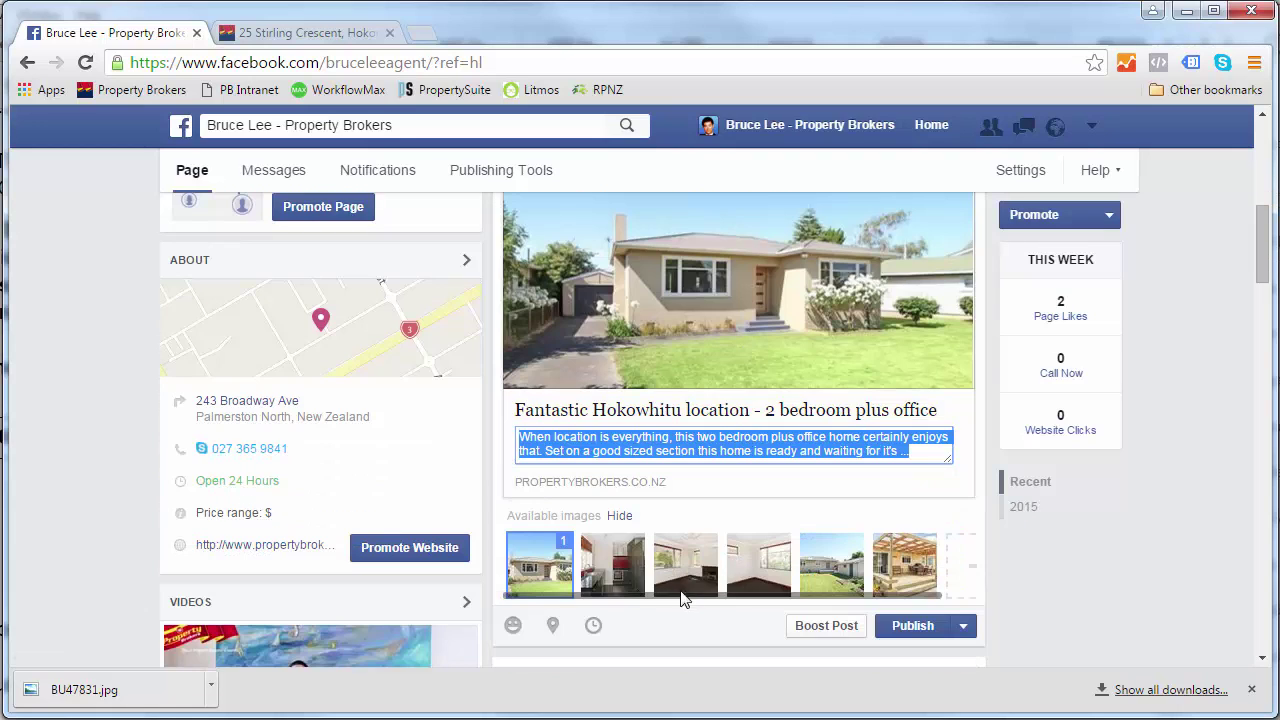
- Restore the four-photo carousel by selecting the kitchen, living room and backyard photos again
click(632, 578)
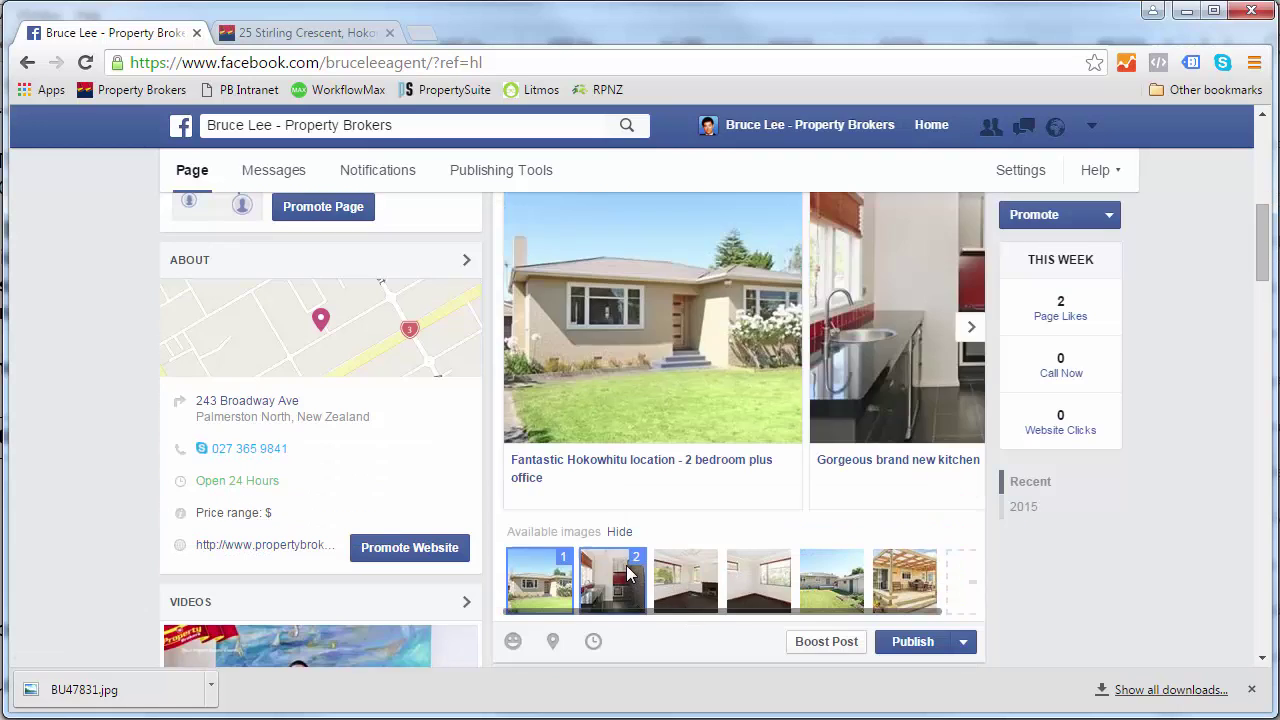
click(690, 588)
click(843, 575)
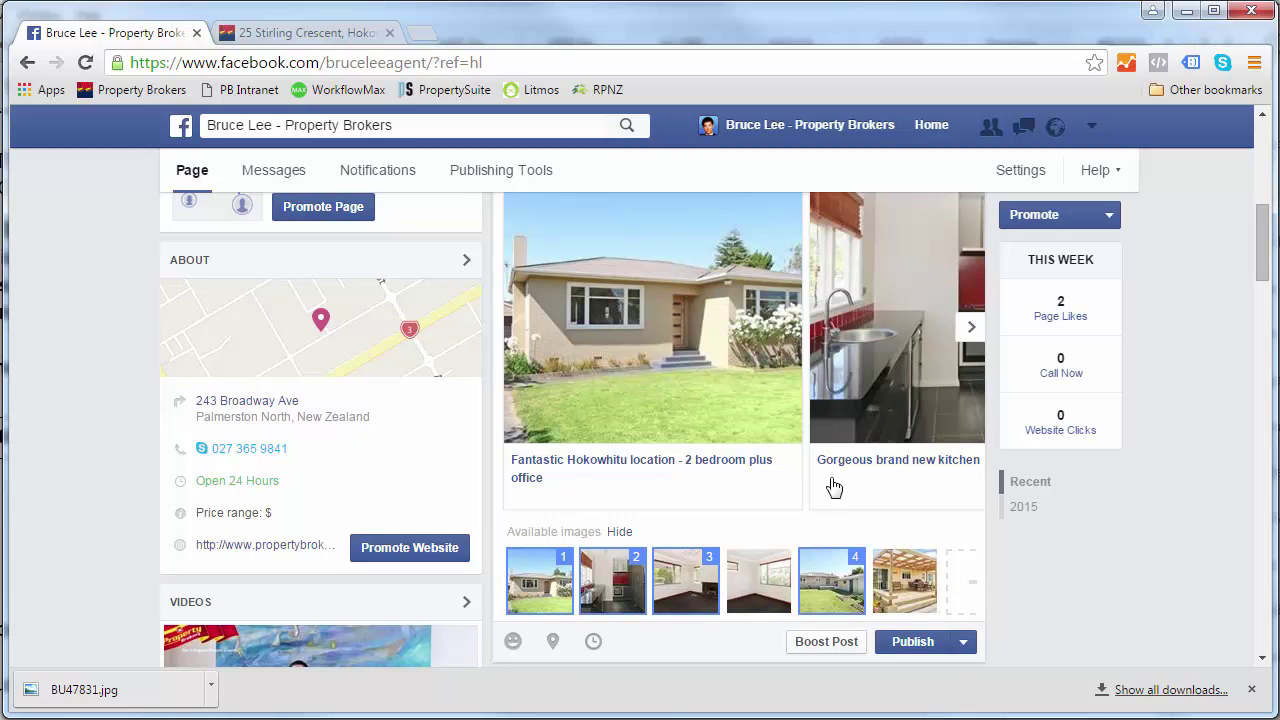
- Check the message and captioned carousel, and publish the post to the business page
scroll(723, 472, up, 3)
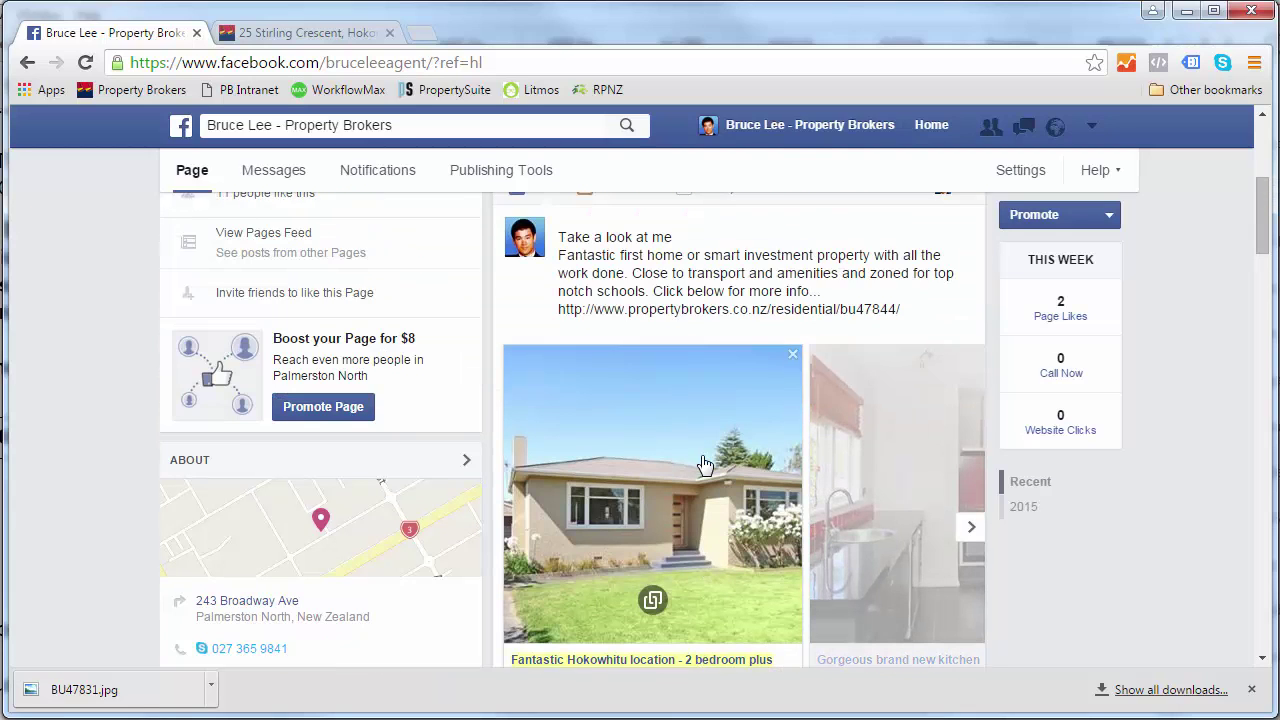
scroll(705, 465, down, 4)
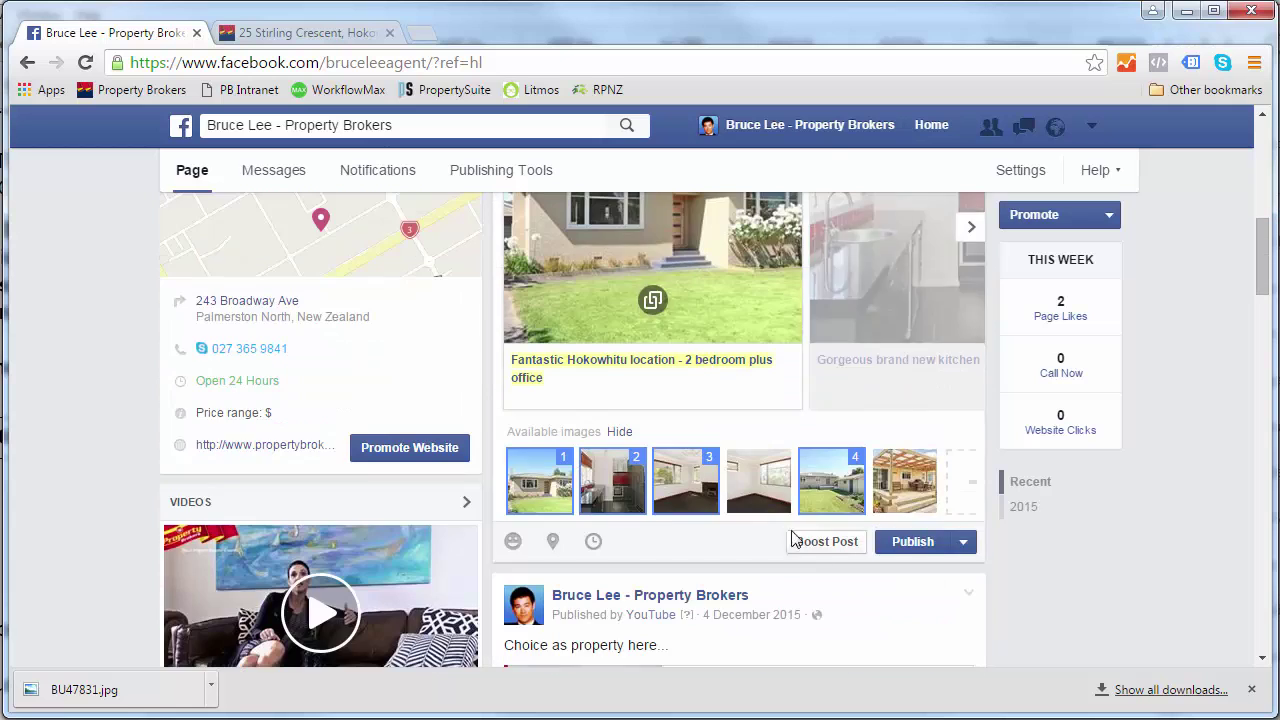
click(915, 543)
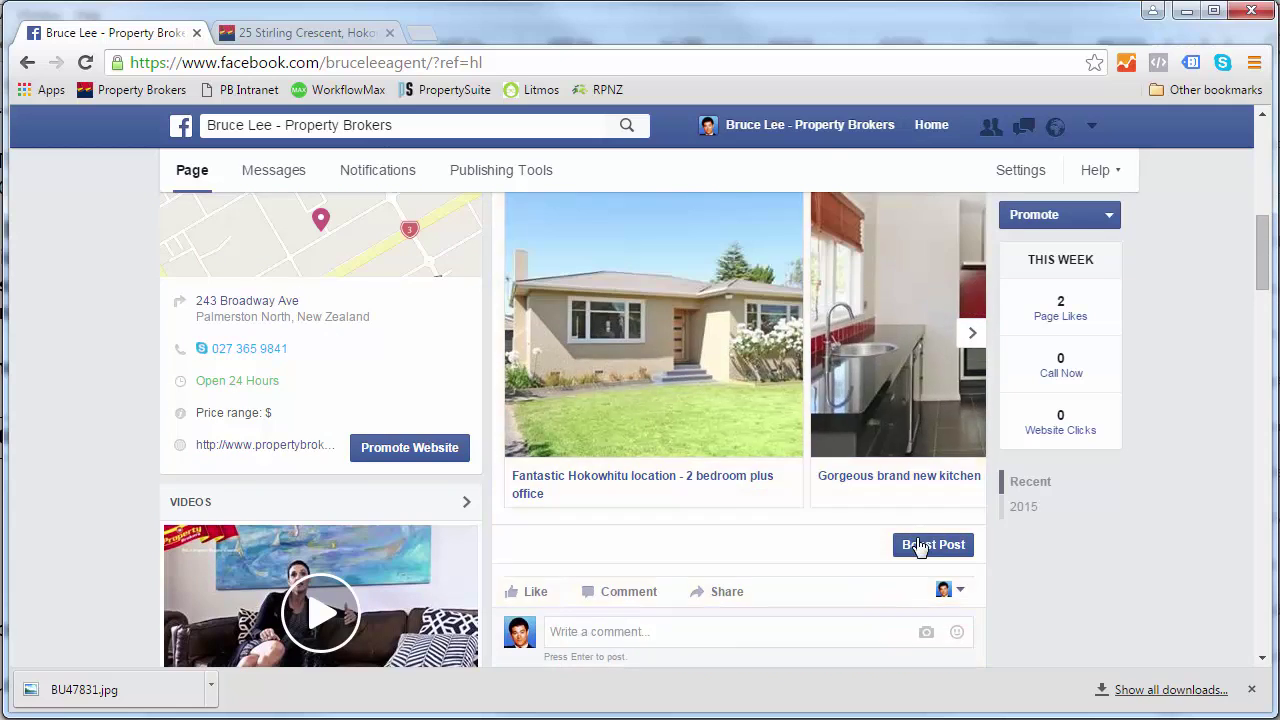
- Look over the published listing post in the page's feed and open its boost settings
scroll(795, 515, up, 2)
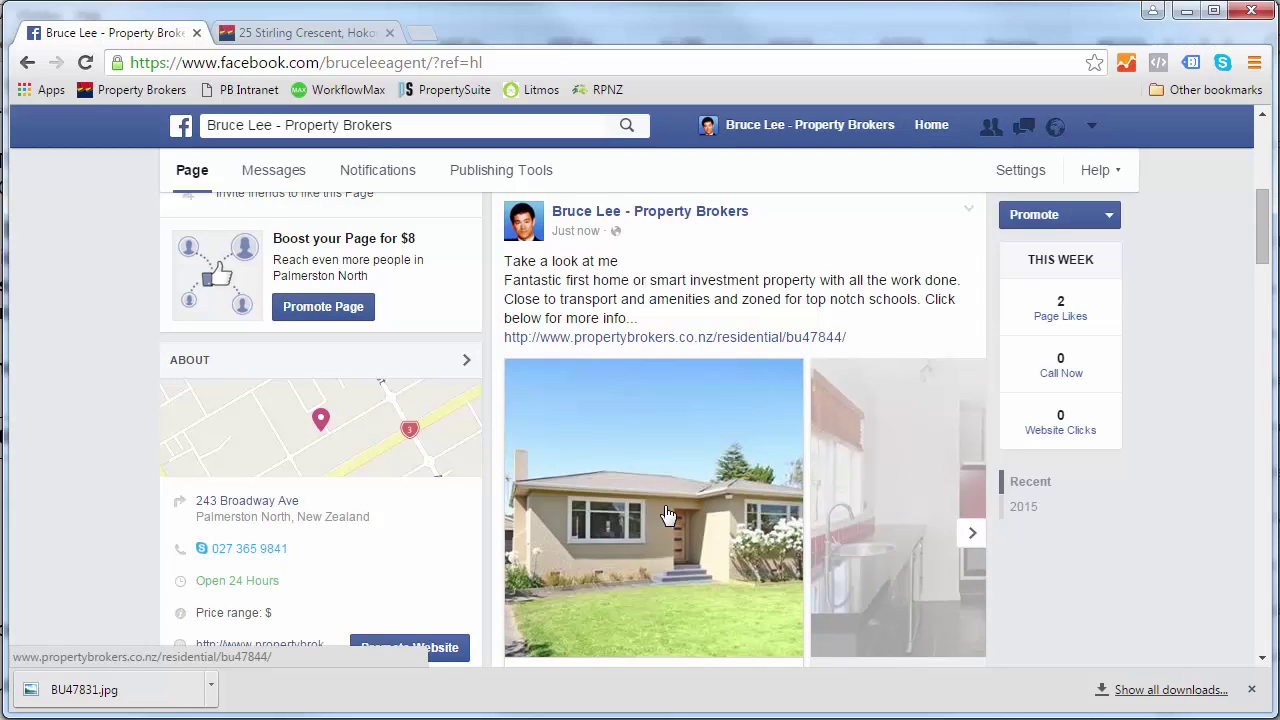
scroll(683, 450, up, 1)
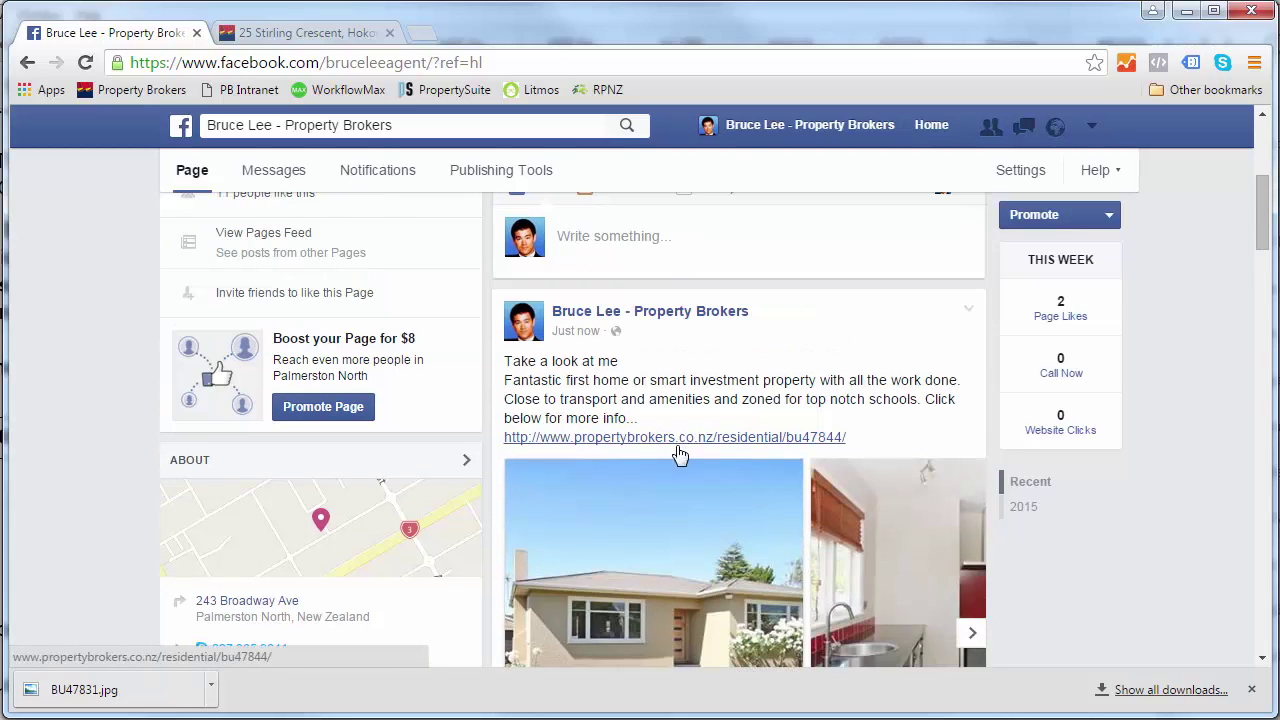
mouse_move(630, 311)
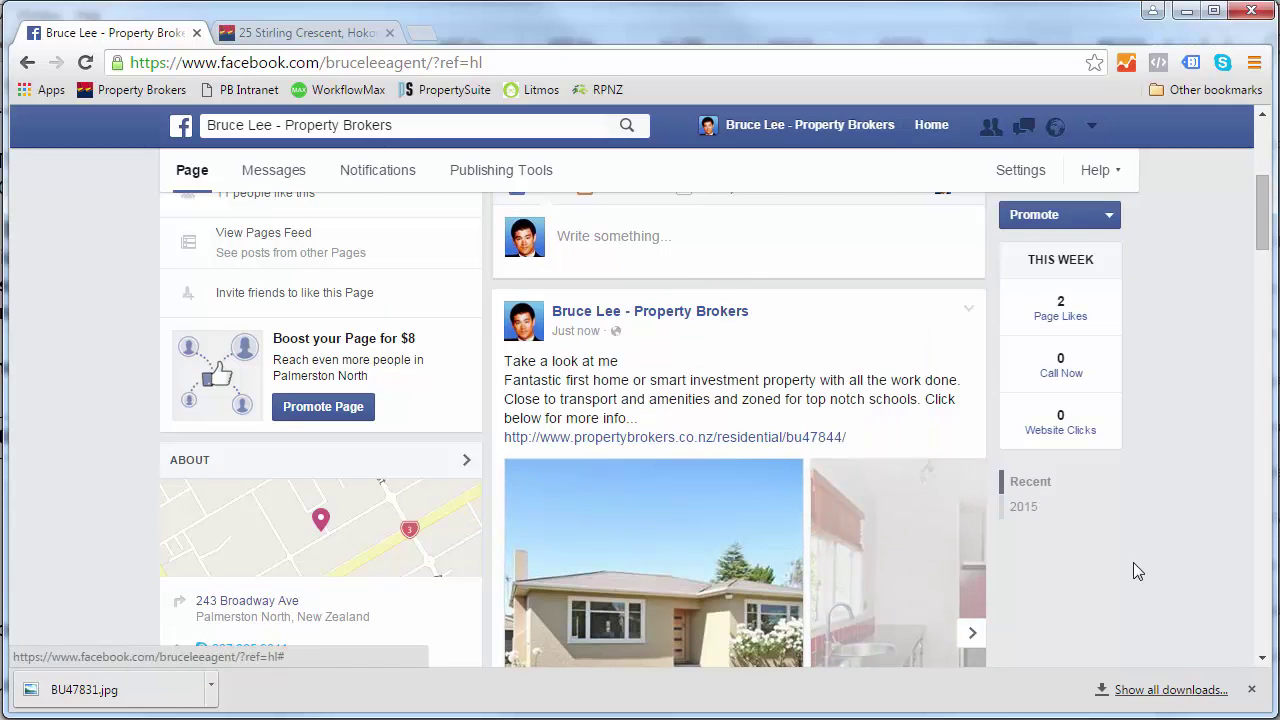
scroll(1130, 571, down, 1)
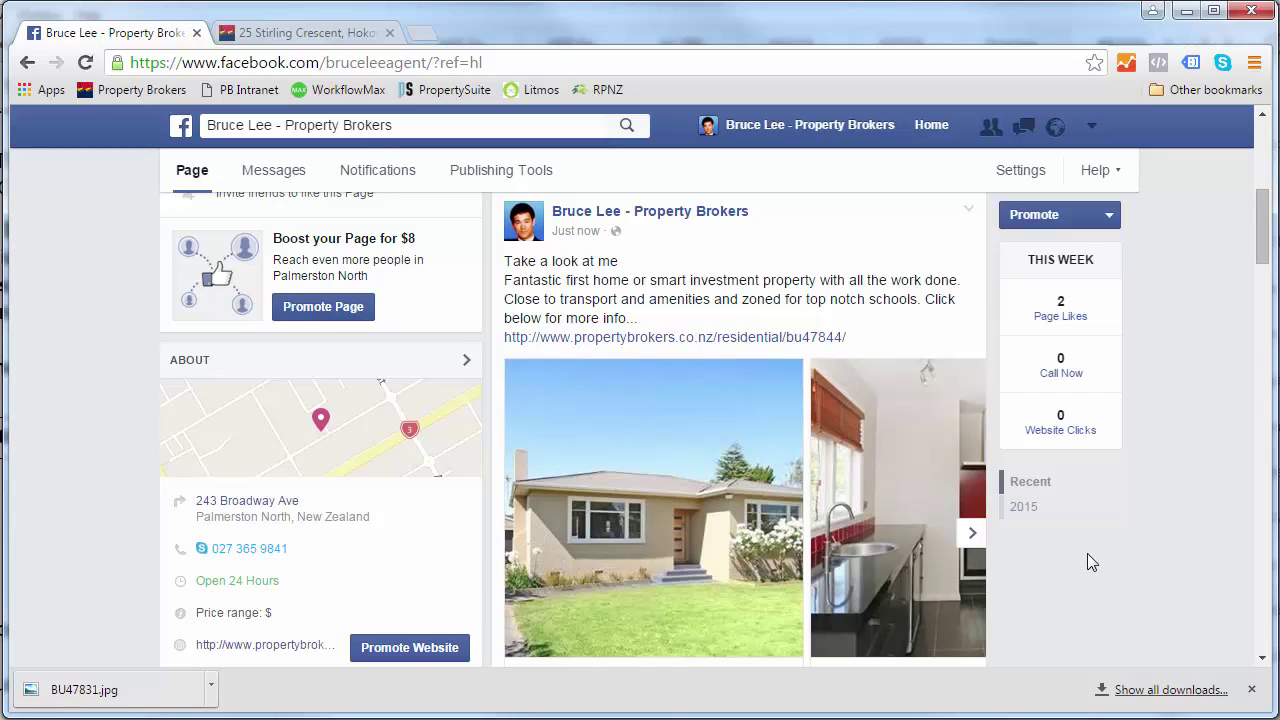
scroll(1088, 560, down, 1)
scroll(1086, 552, down, 1)
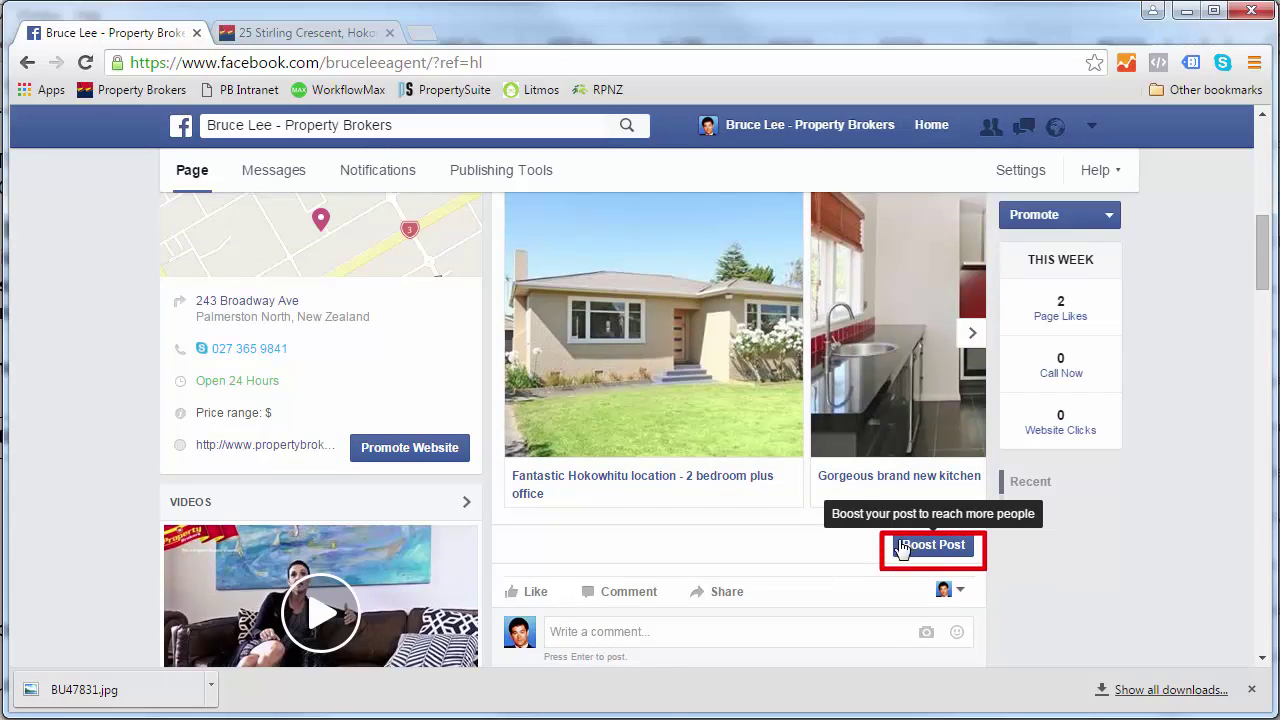
click(954, 555)
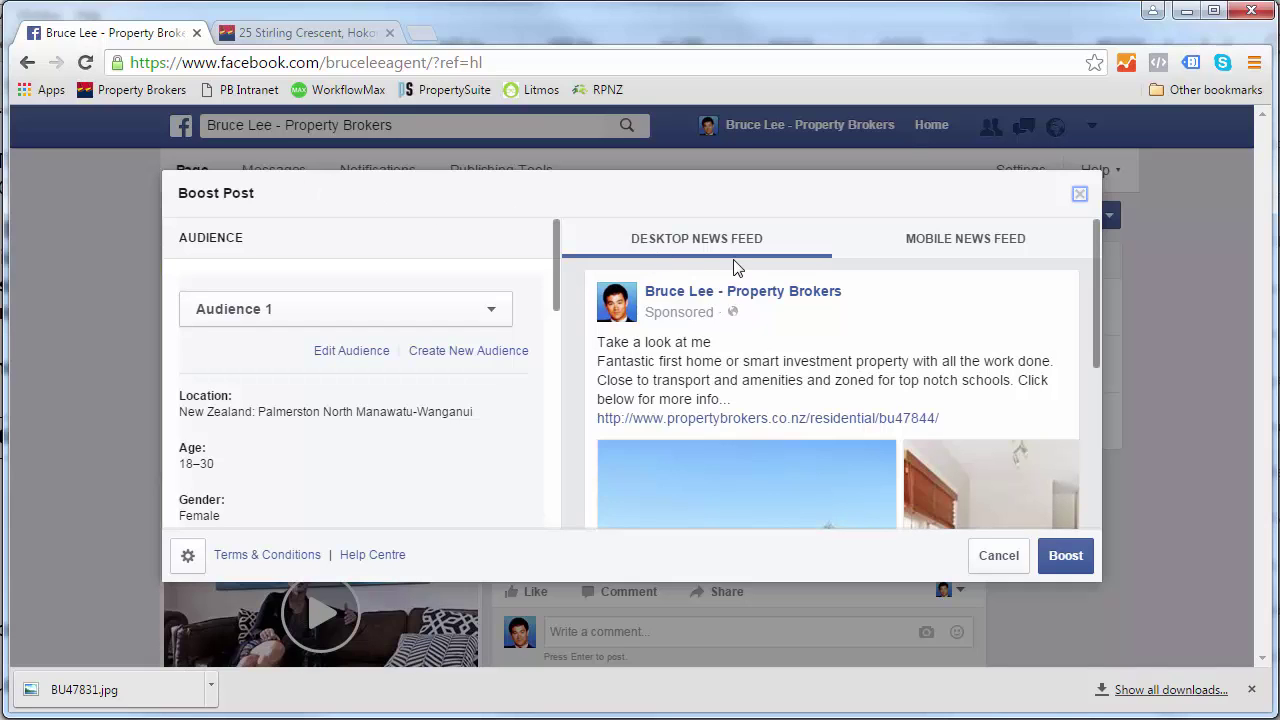
- Look through the boosted post's desktop and mobile news feed previews, ending on the desktop one
scroll(843, 370, down, 1)
scroll(840, 369, down, 1)
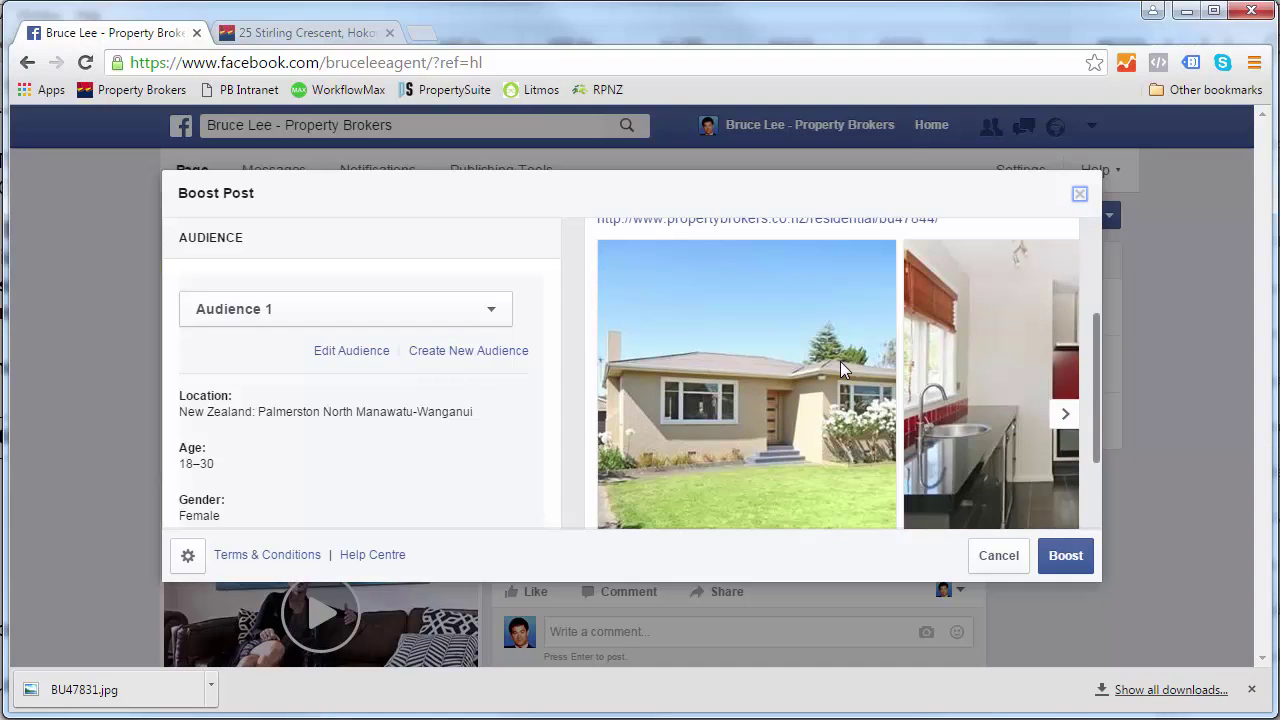
scroll(840, 369, down, 2)
scroll(840, 369, up, 4)
scroll(840, 369, up, 1)
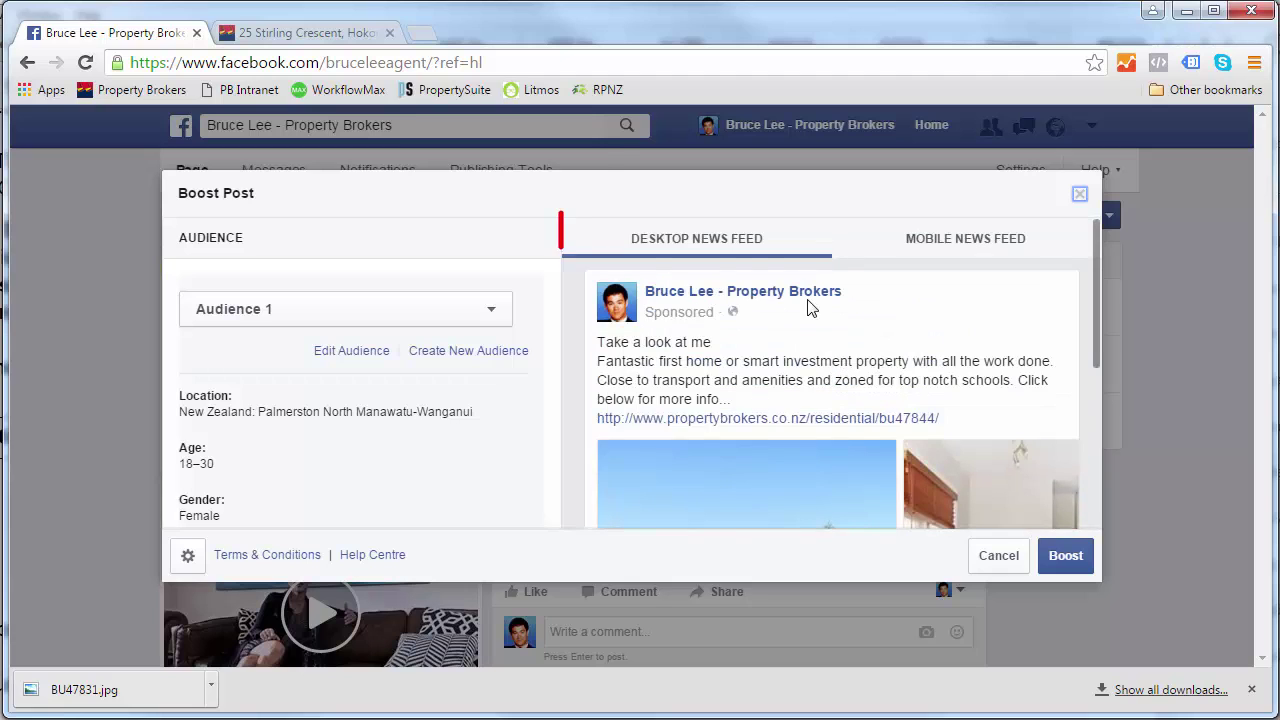
click(965, 245)
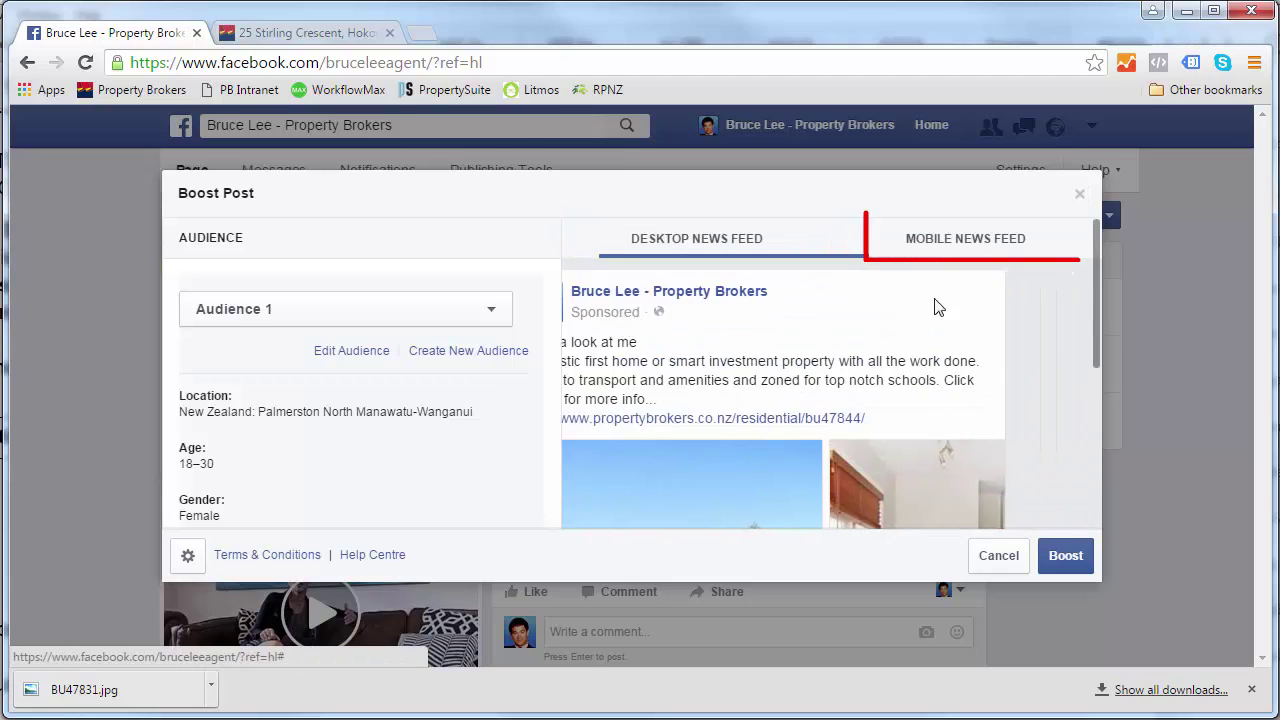
scroll(810, 369, down, 3)
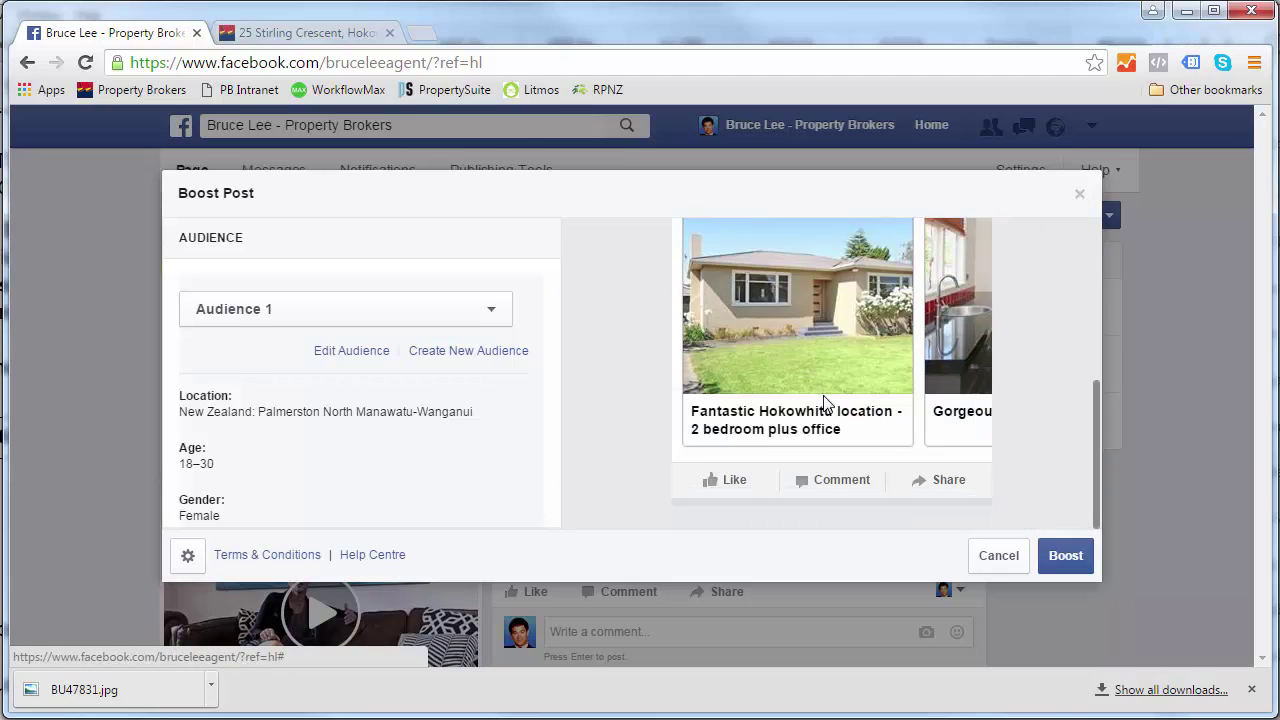
scroll(825, 395, up, 4)
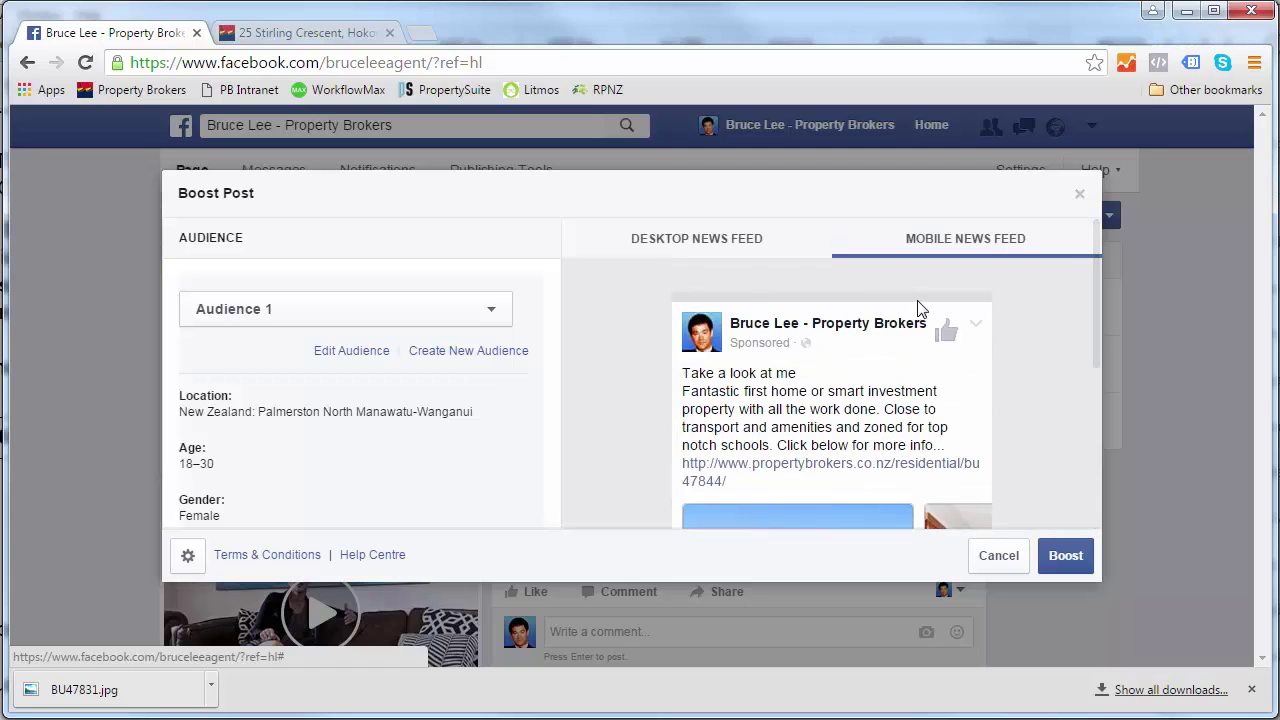
click(735, 250)
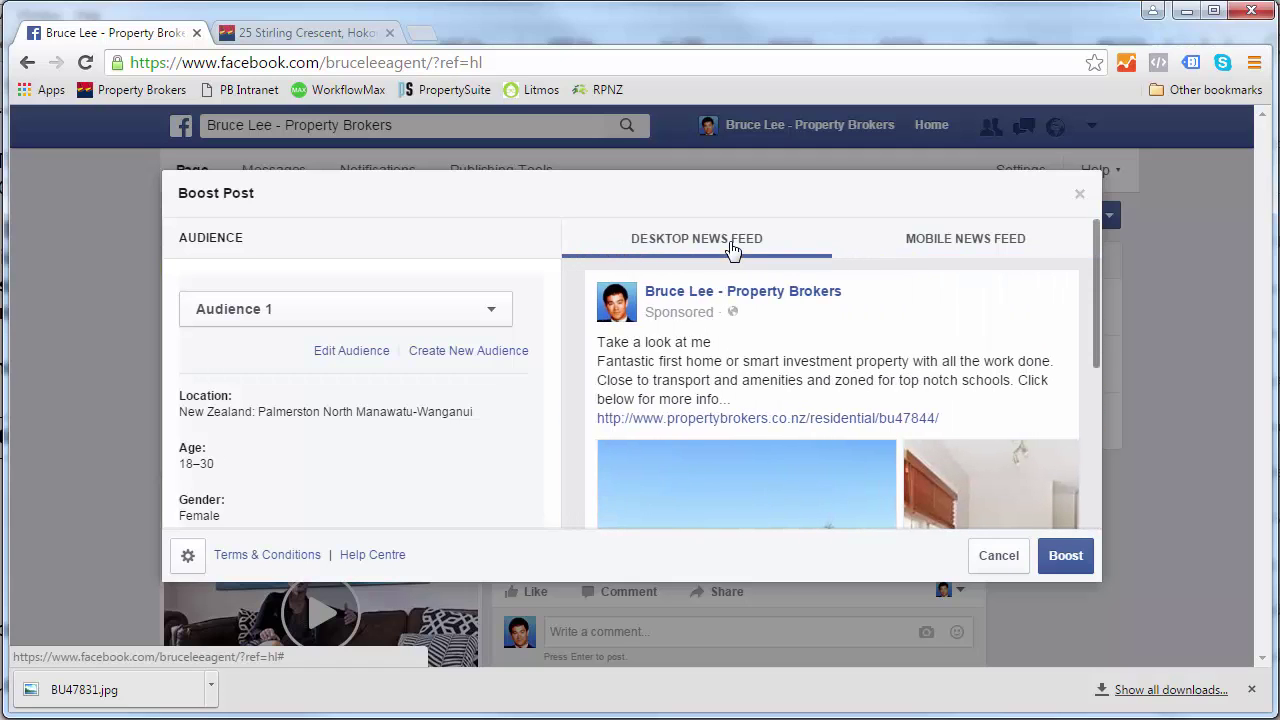
- Start a new boost audience and name it First Home Buyers
click(479, 356)
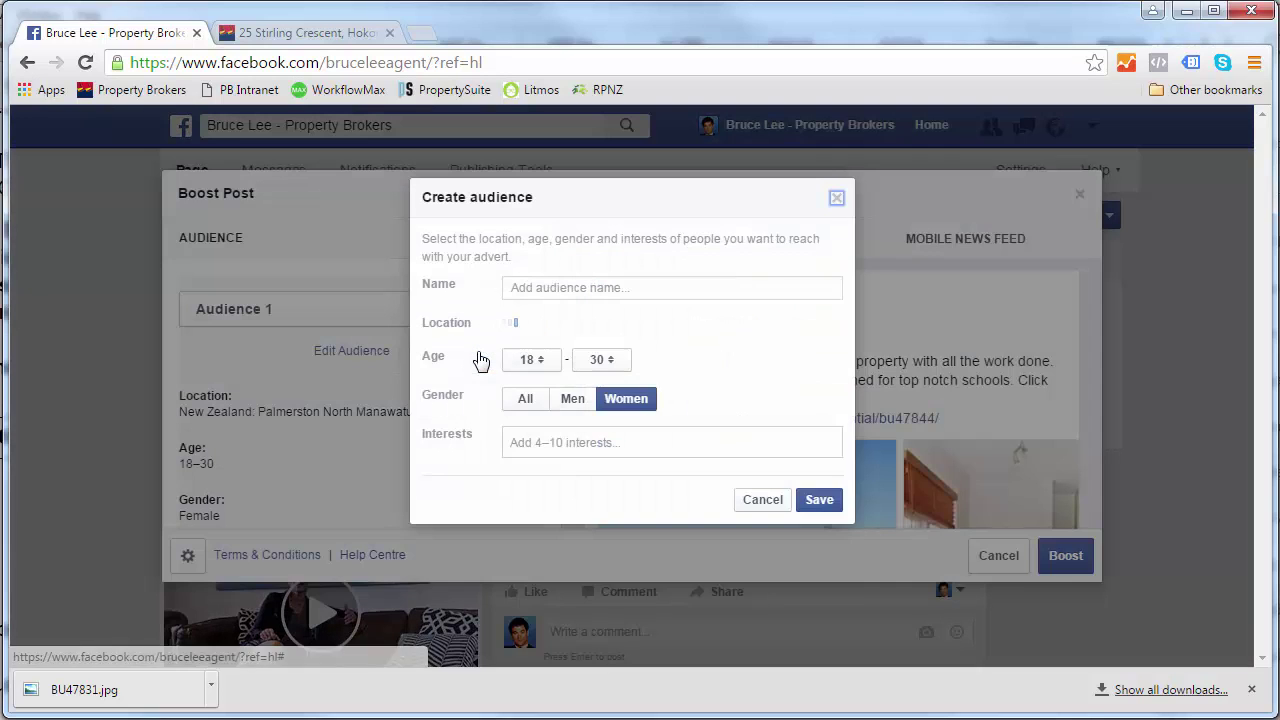
click(526, 290)
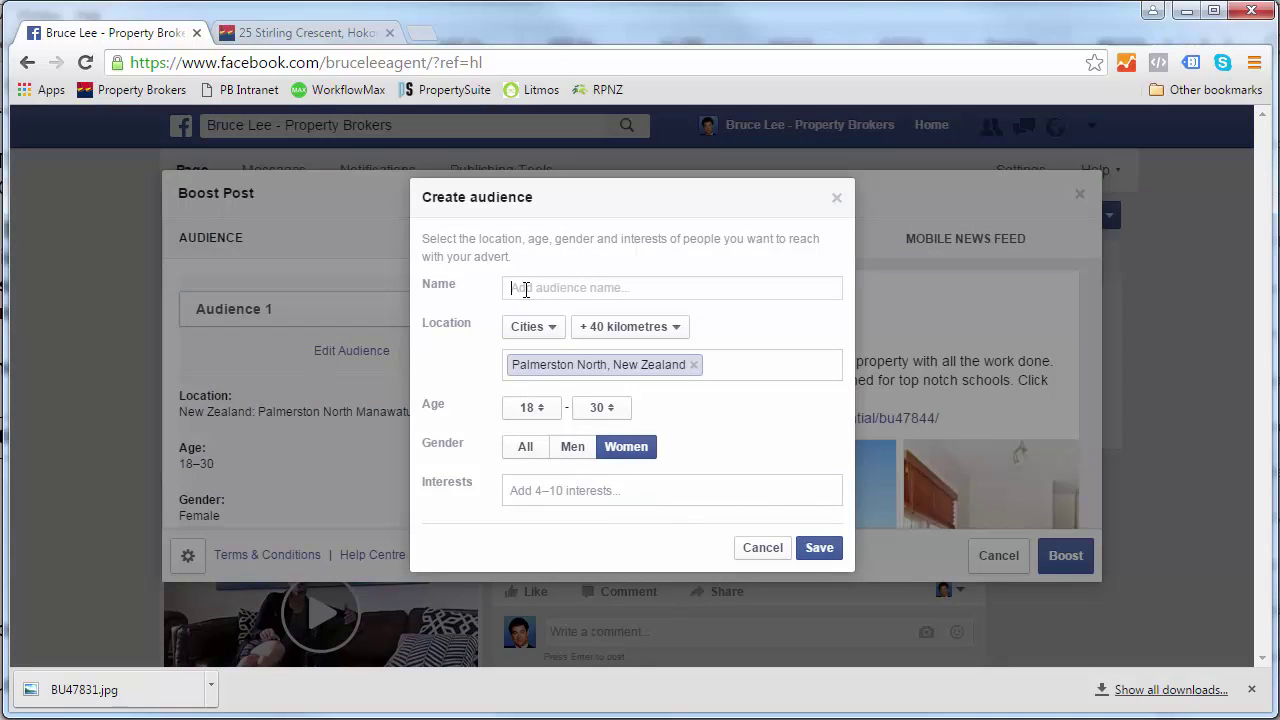
text(Home)
key(BackSpace)
key(BackSpace)
key(BackSpace)
key(BackSpace)
key(BackSpace)
text(First Home Buyers)
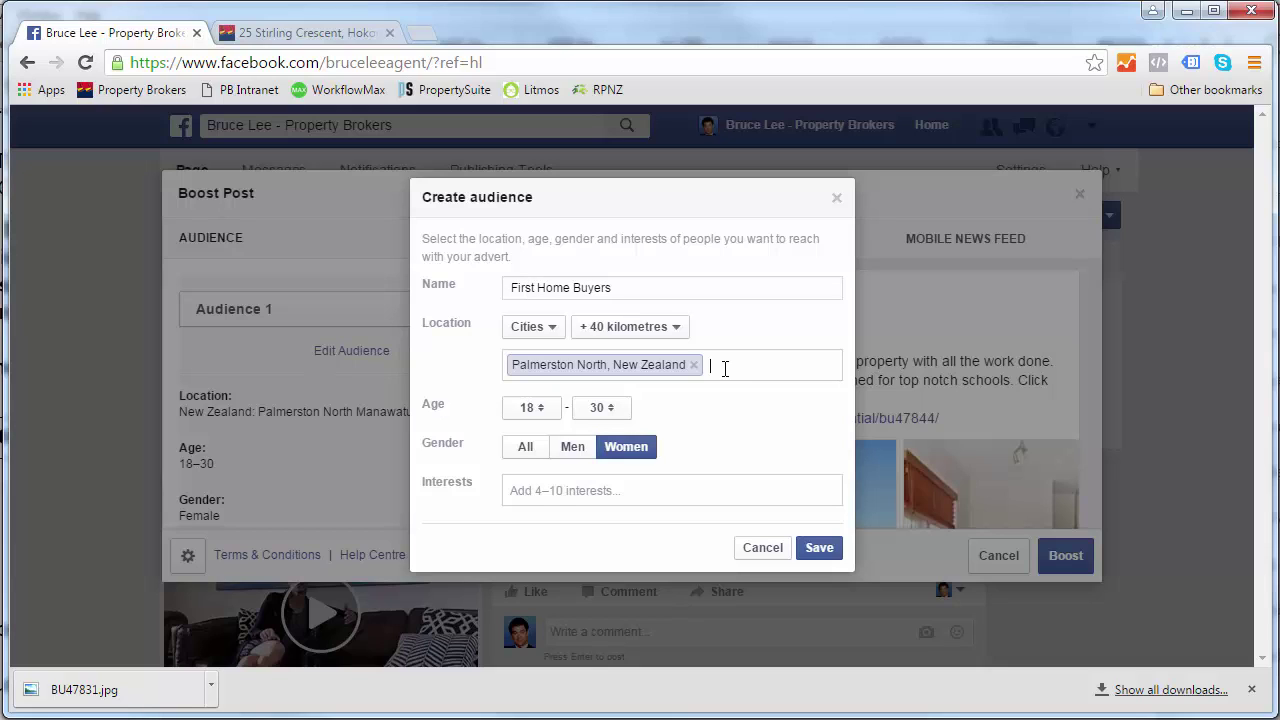
- Re-enter Palmerston North, New Zealand as the audience's location and set the surrounding radius to + 0 kilometres
key(BackSpace)
text(palmer)
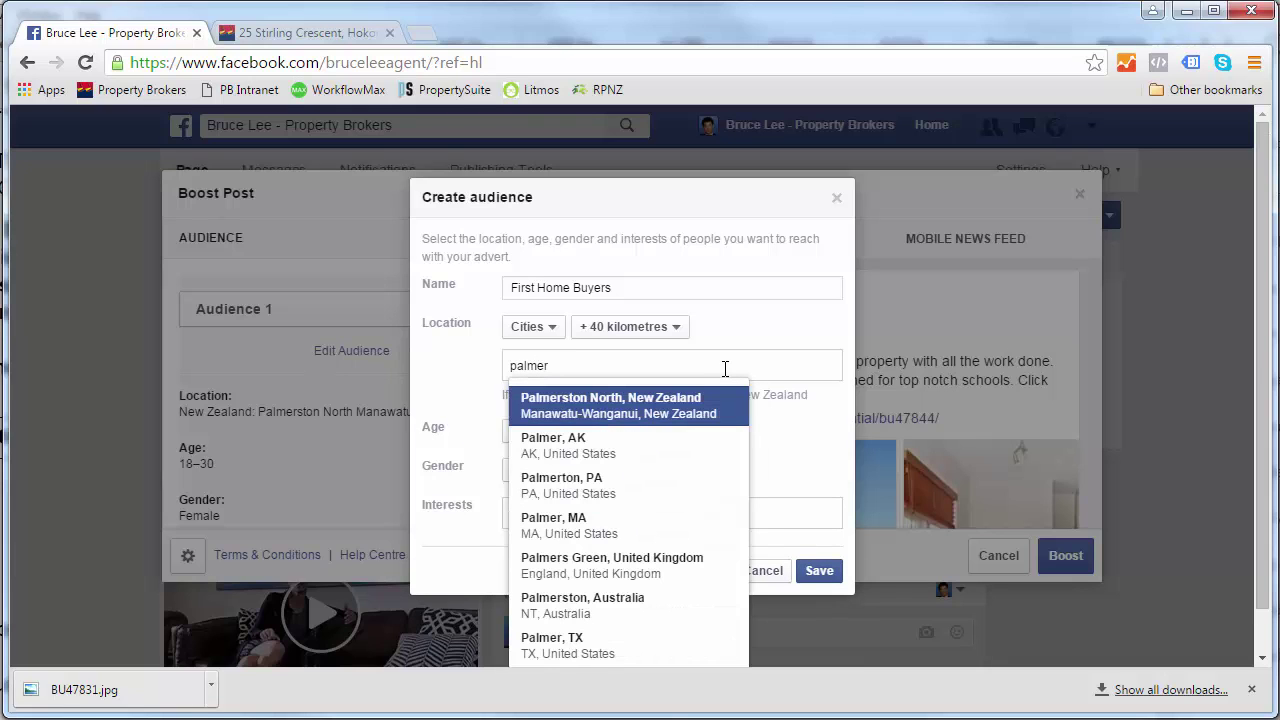
click(628, 404)
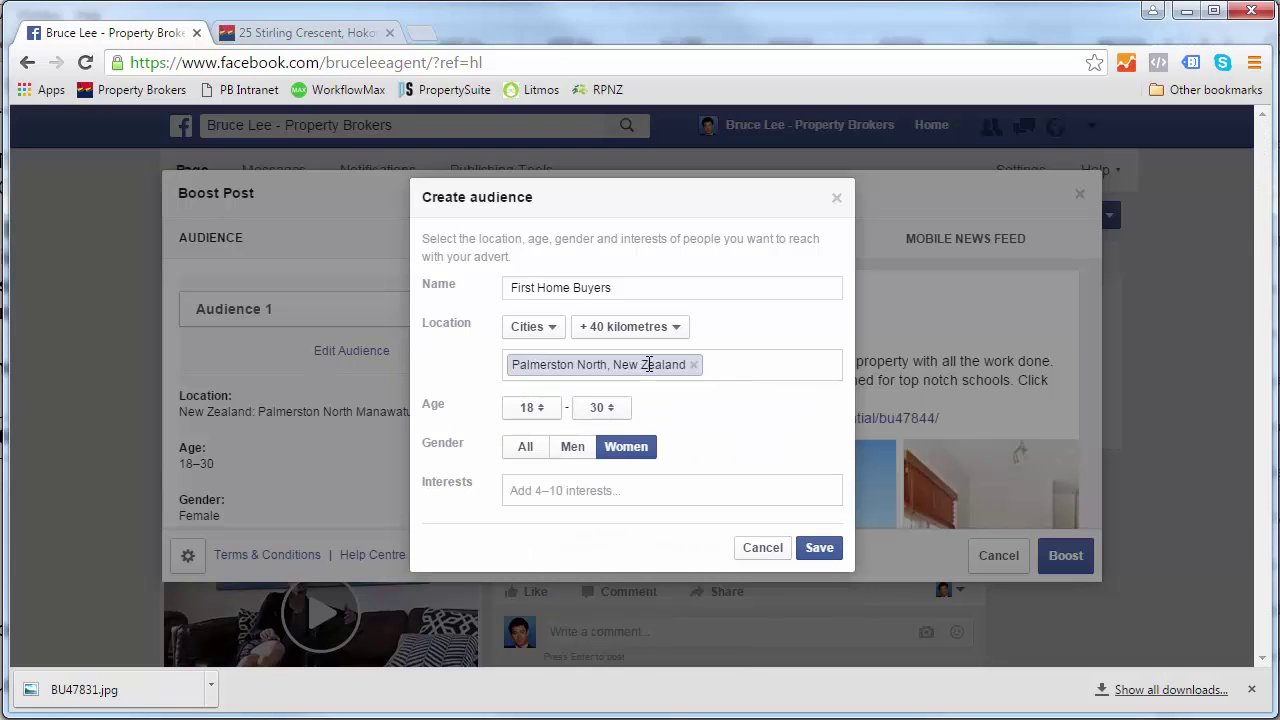
click(677, 340)
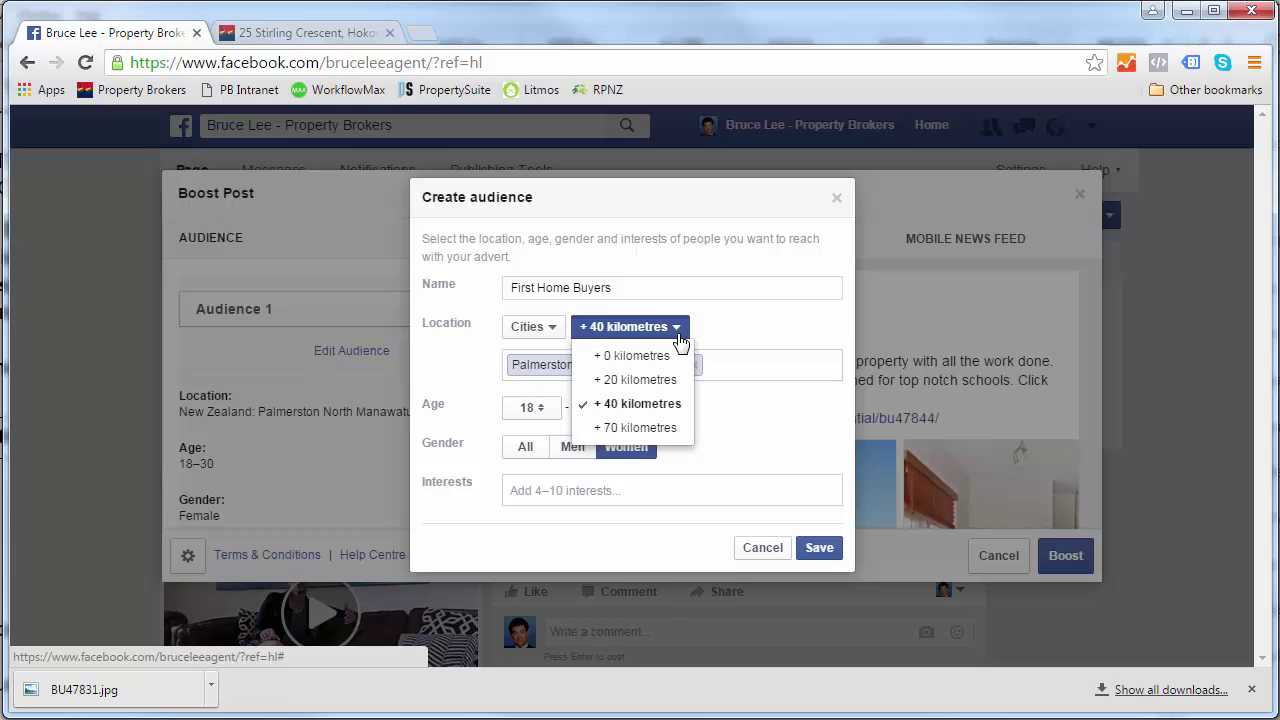
click(638, 427)
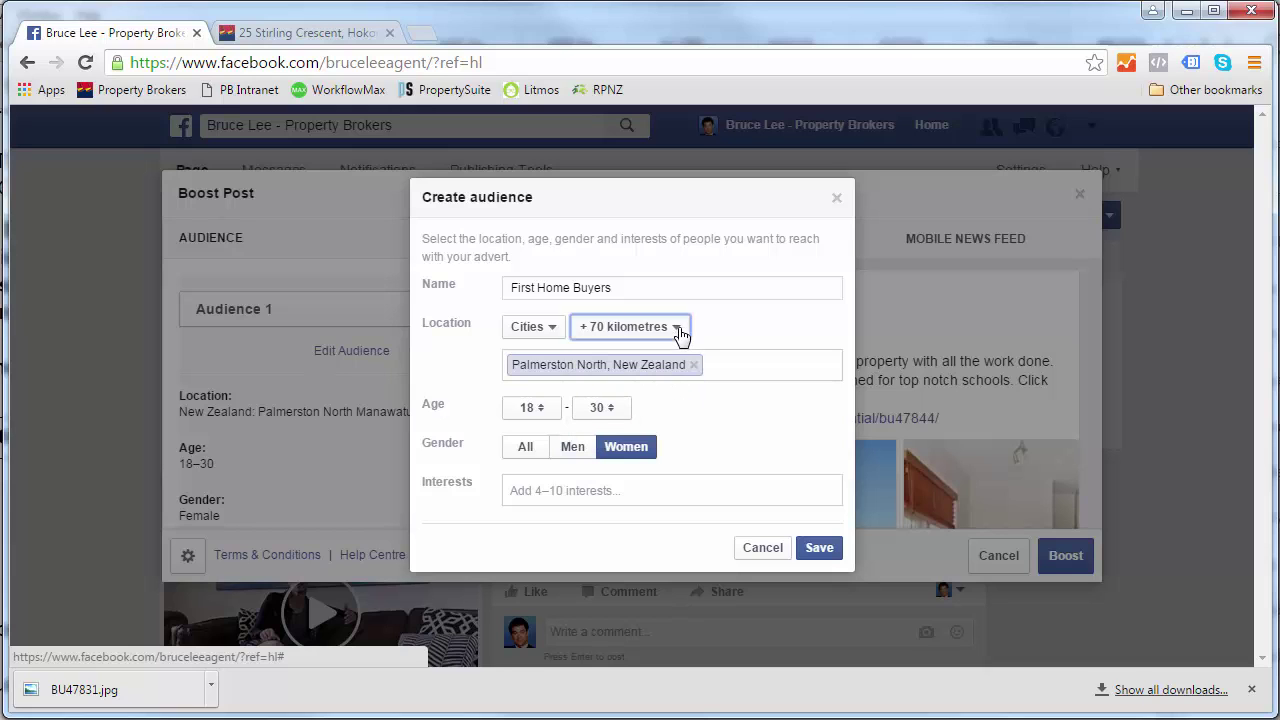
click(679, 333)
click(668, 360)
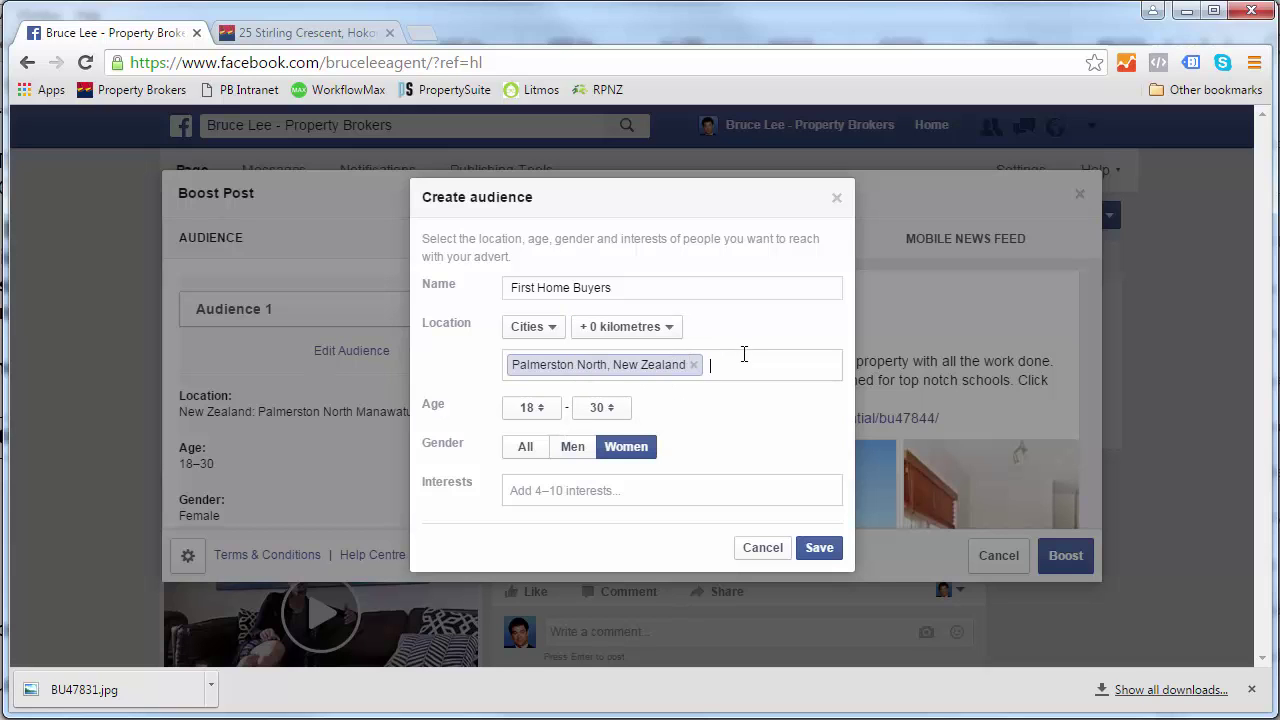
- Add Wanganui, New Zealand to the audience's locations
text(w)
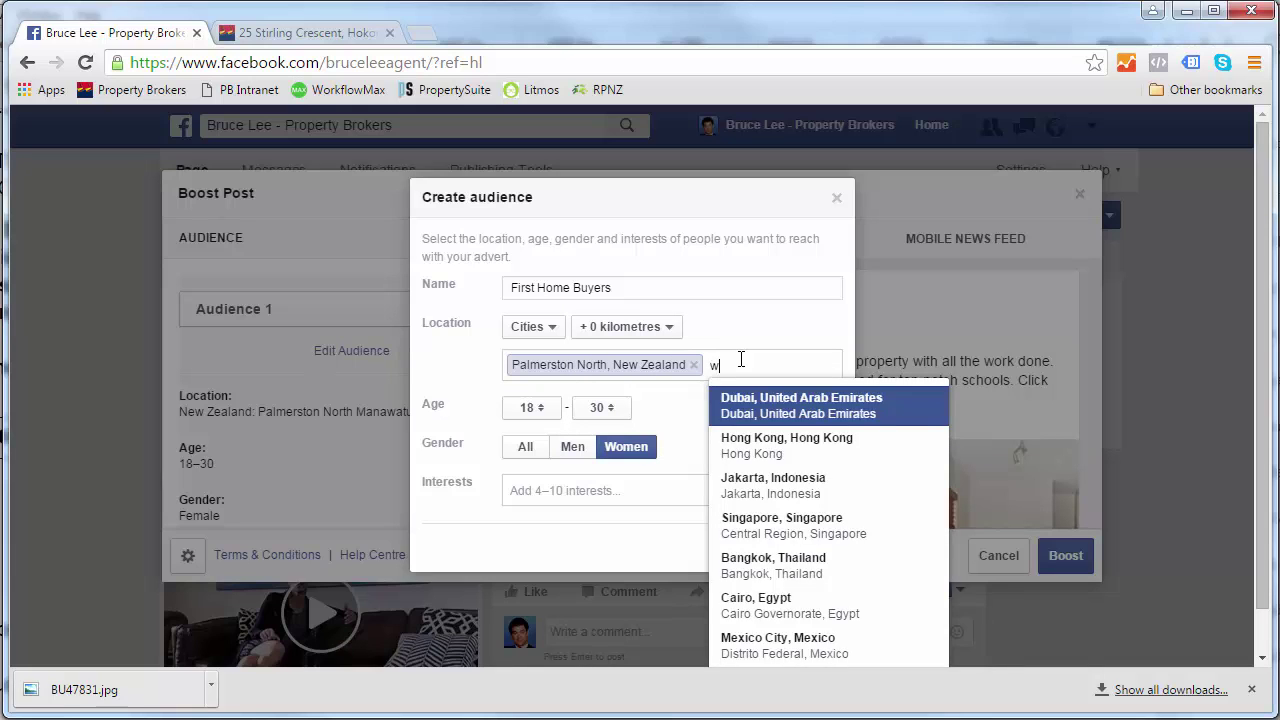
text(ang)
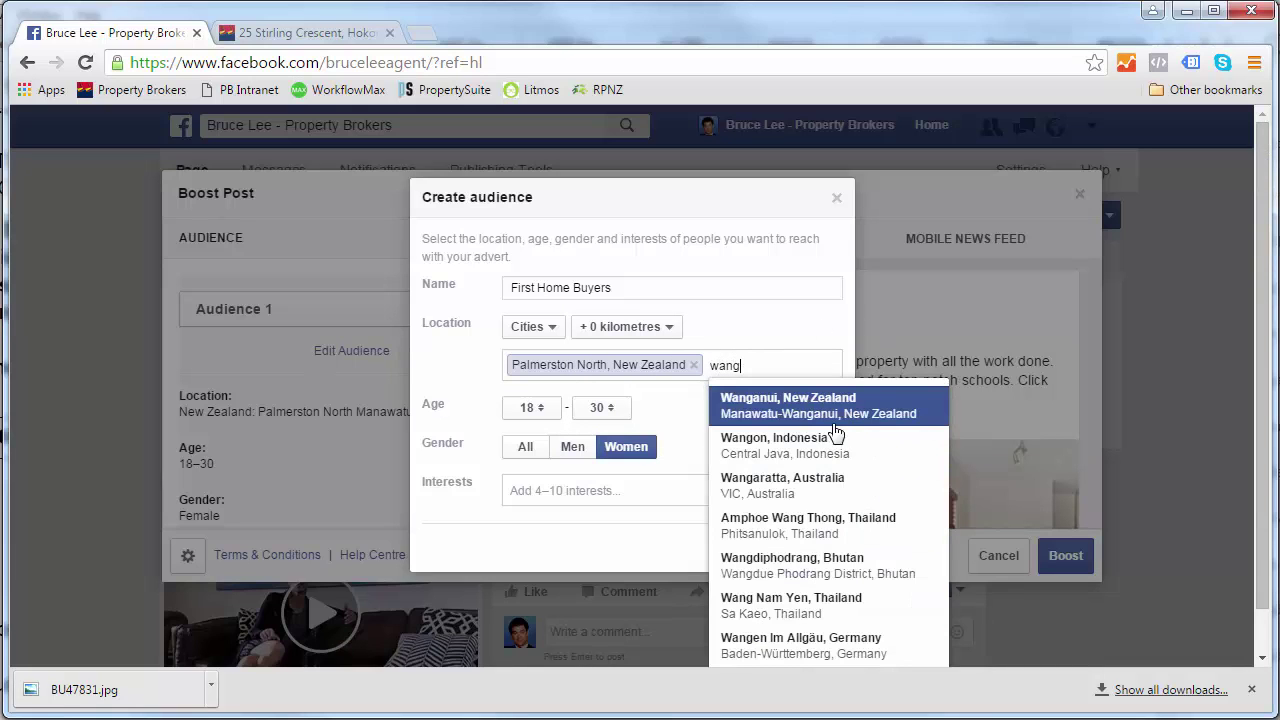
click(830, 421)
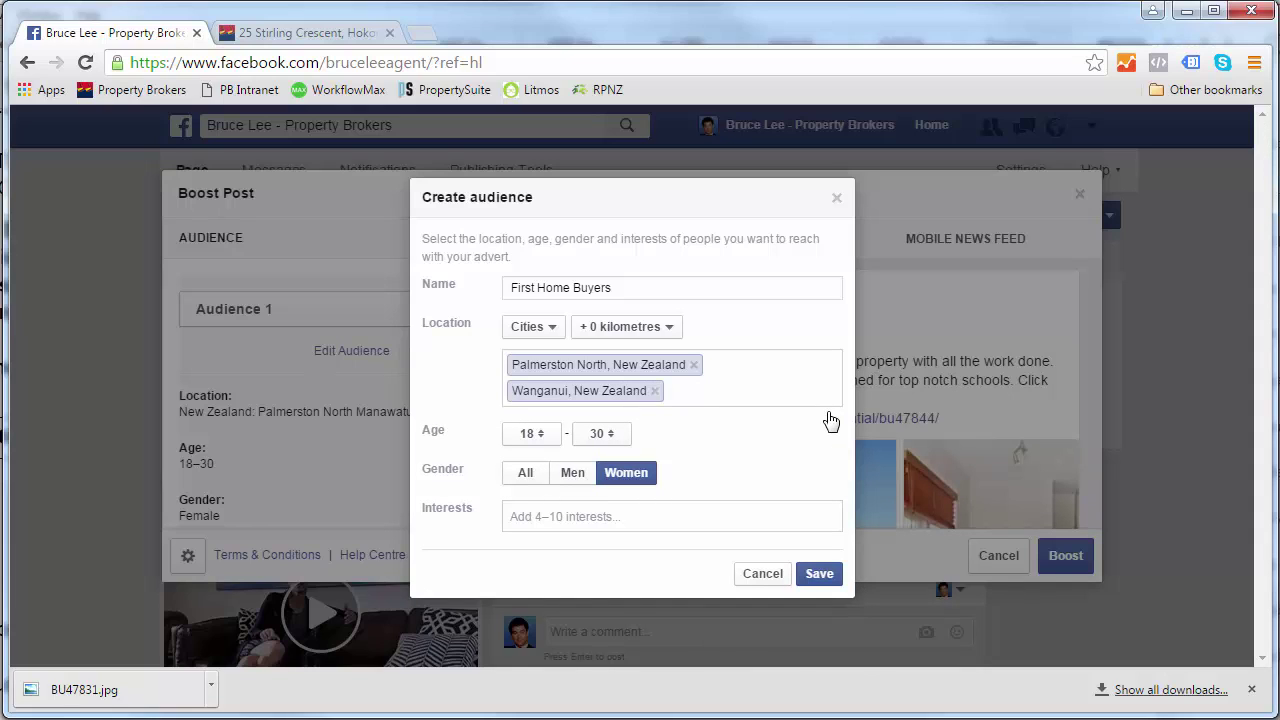
text(auck)
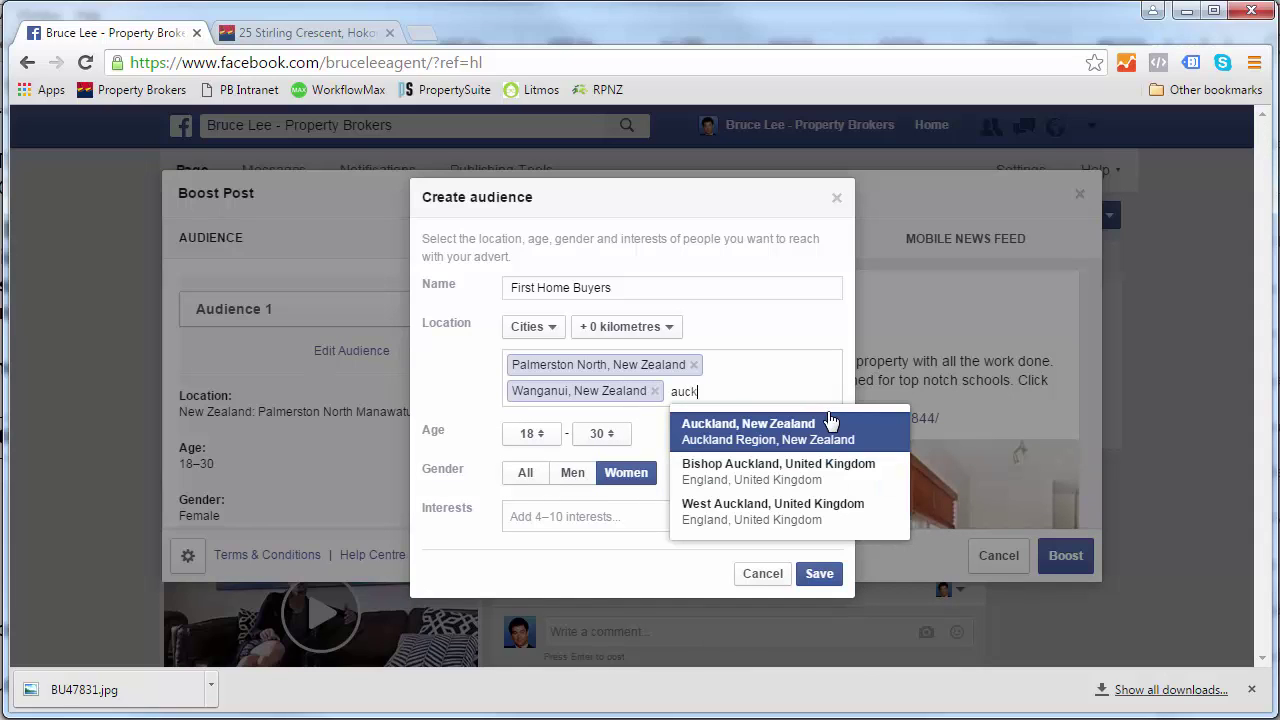
click(830, 421)
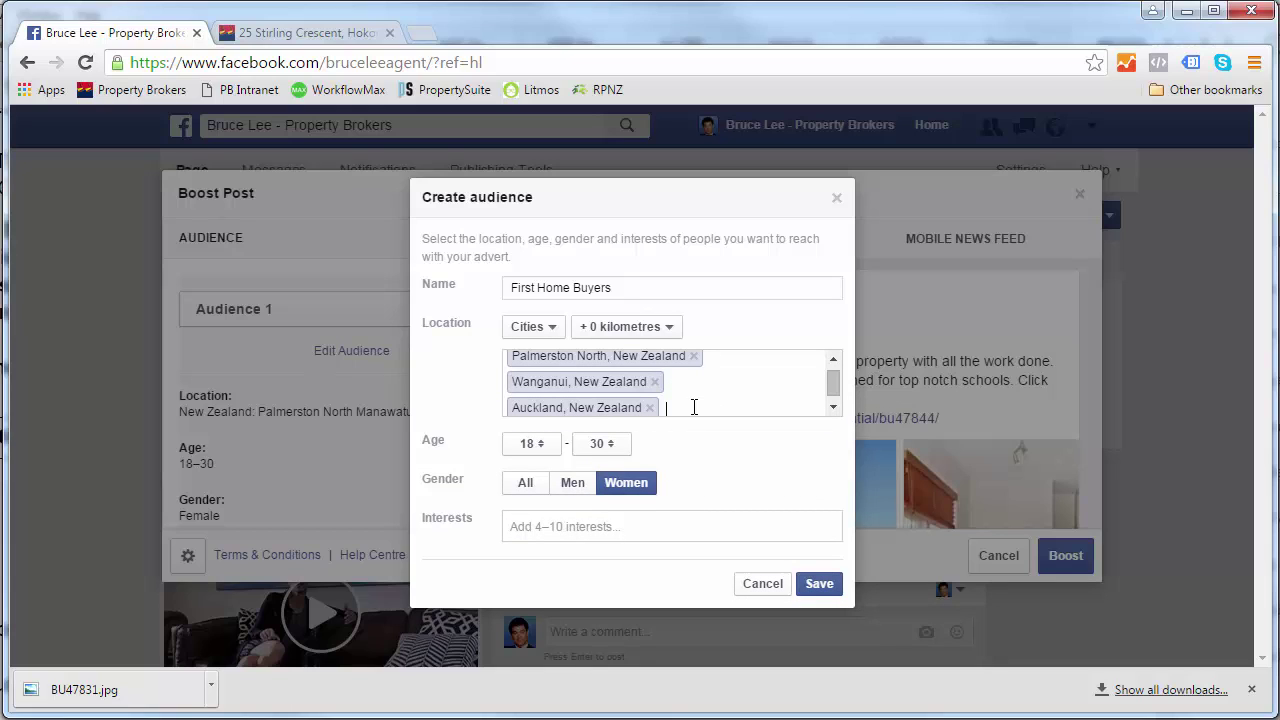
key(BackSpace)
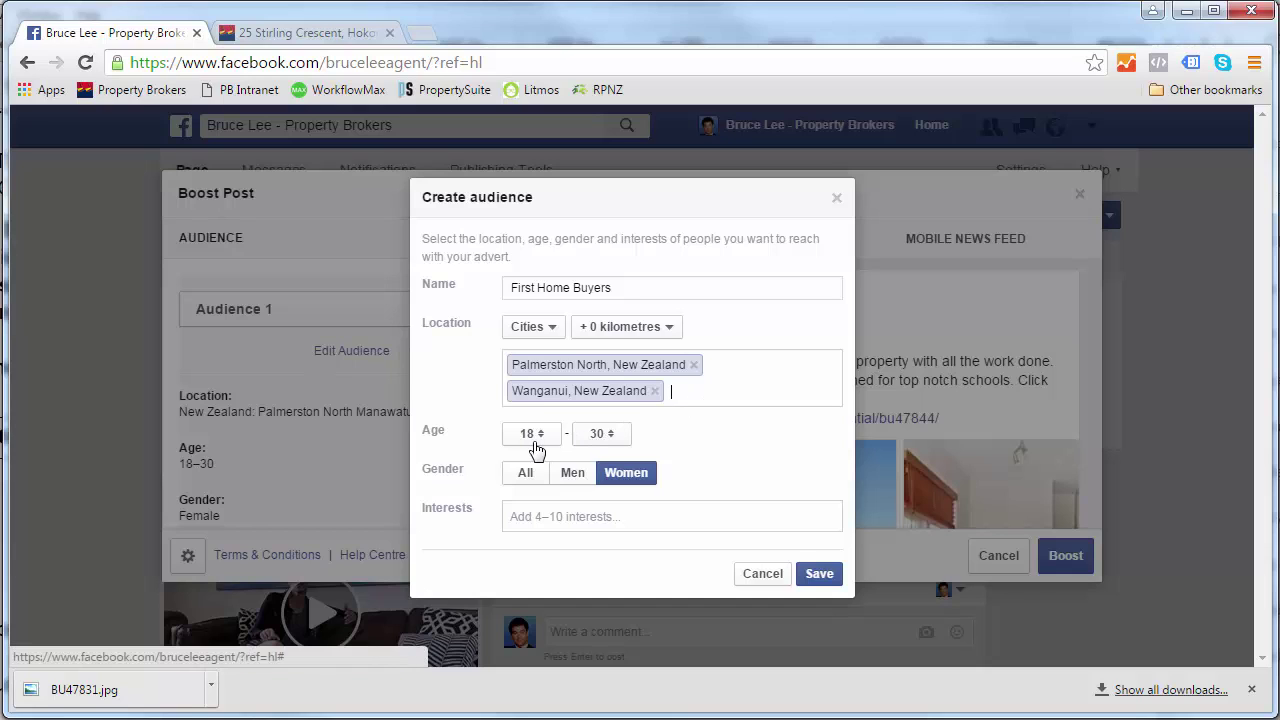
- Set the audience's maximum age to 35 and its gender to Women
click(612, 436)
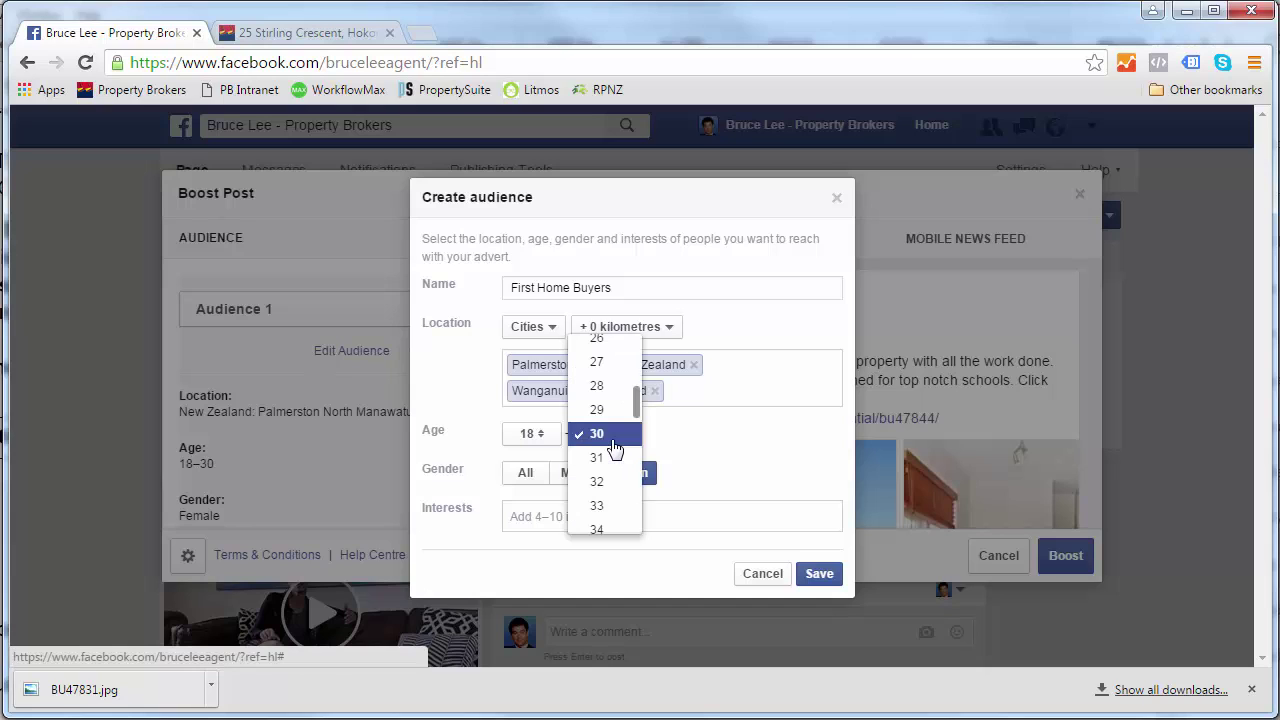
scroll(605, 505, down, 2)
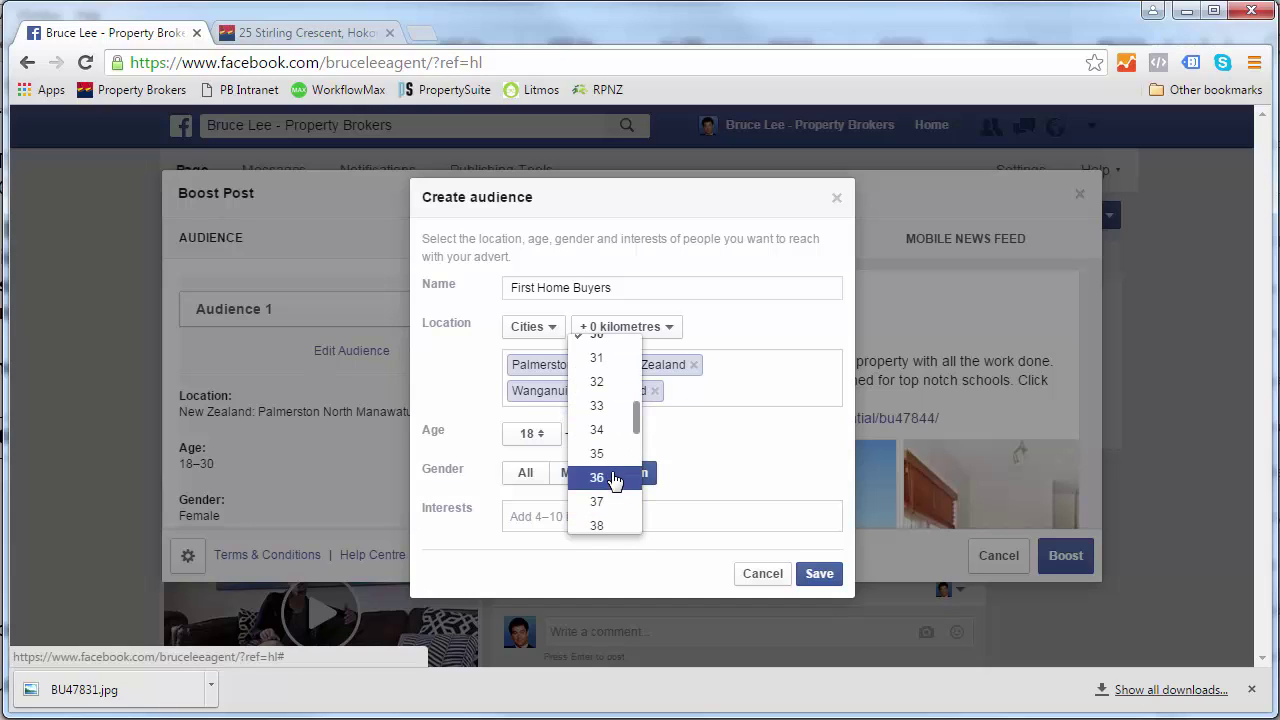
click(597, 454)
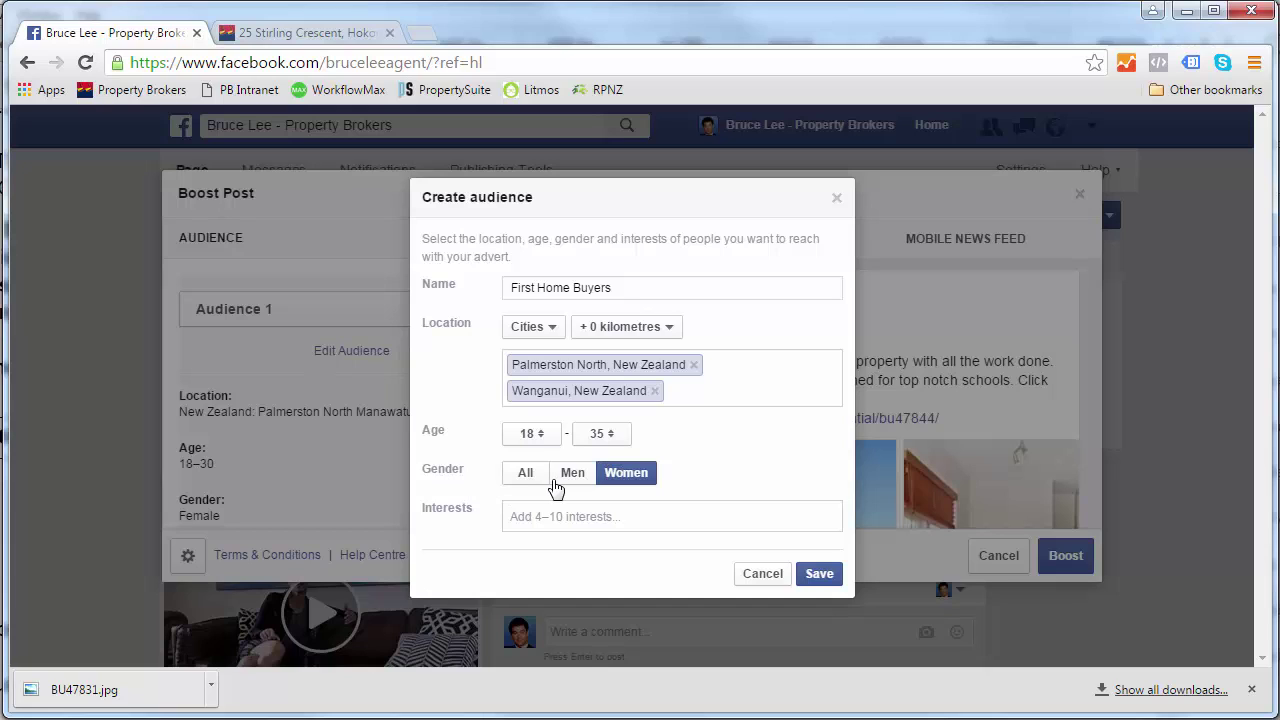
click(642, 482)
click(607, 516)
text(tennis)
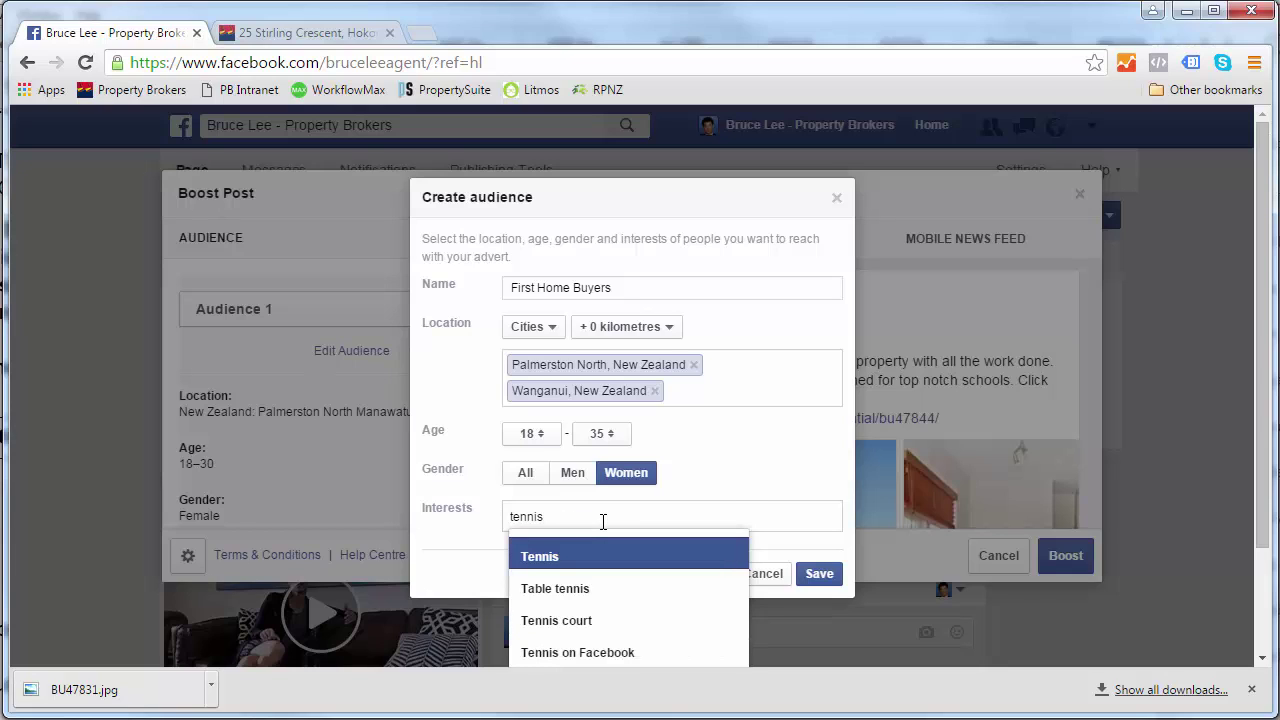
key(BackSpace)
key(BackSpace)
key(BackSpace)
key(BackSpace)
key(BackSpace)
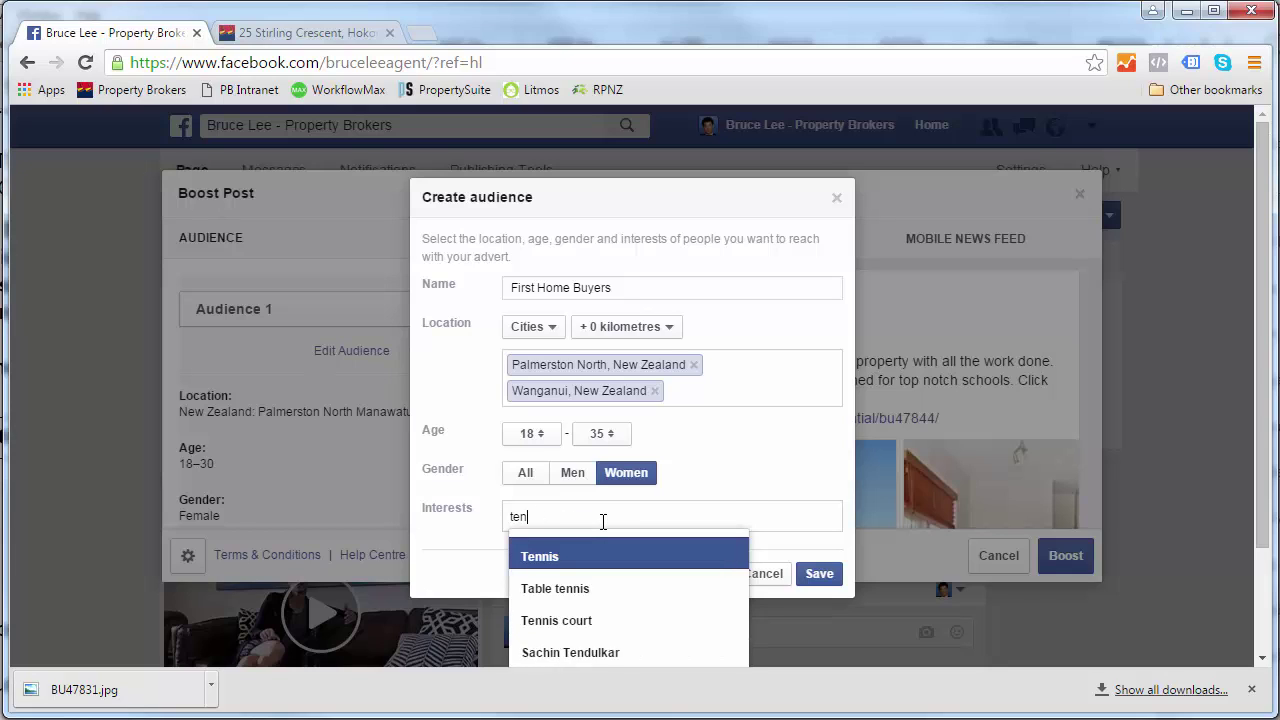
key(BackSpace)
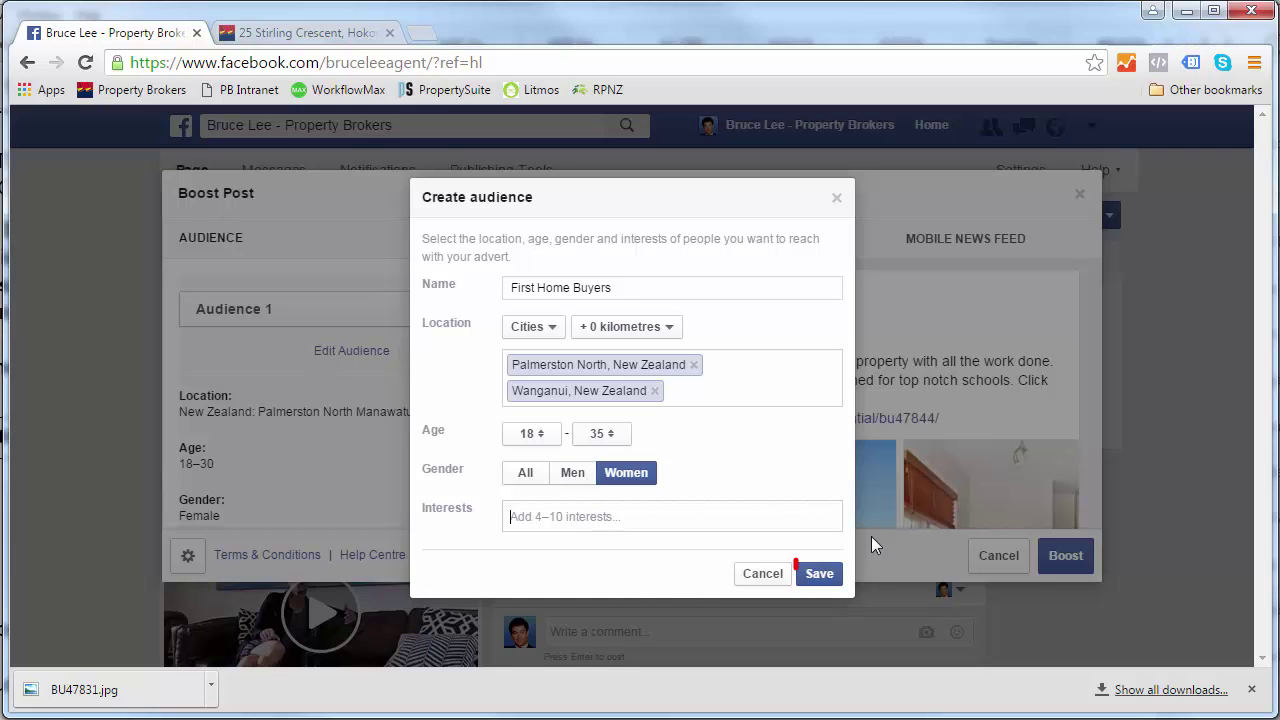
- Save the First Home Buyers audience and set a custom total budget of $20 for the boost
click(816, 576)
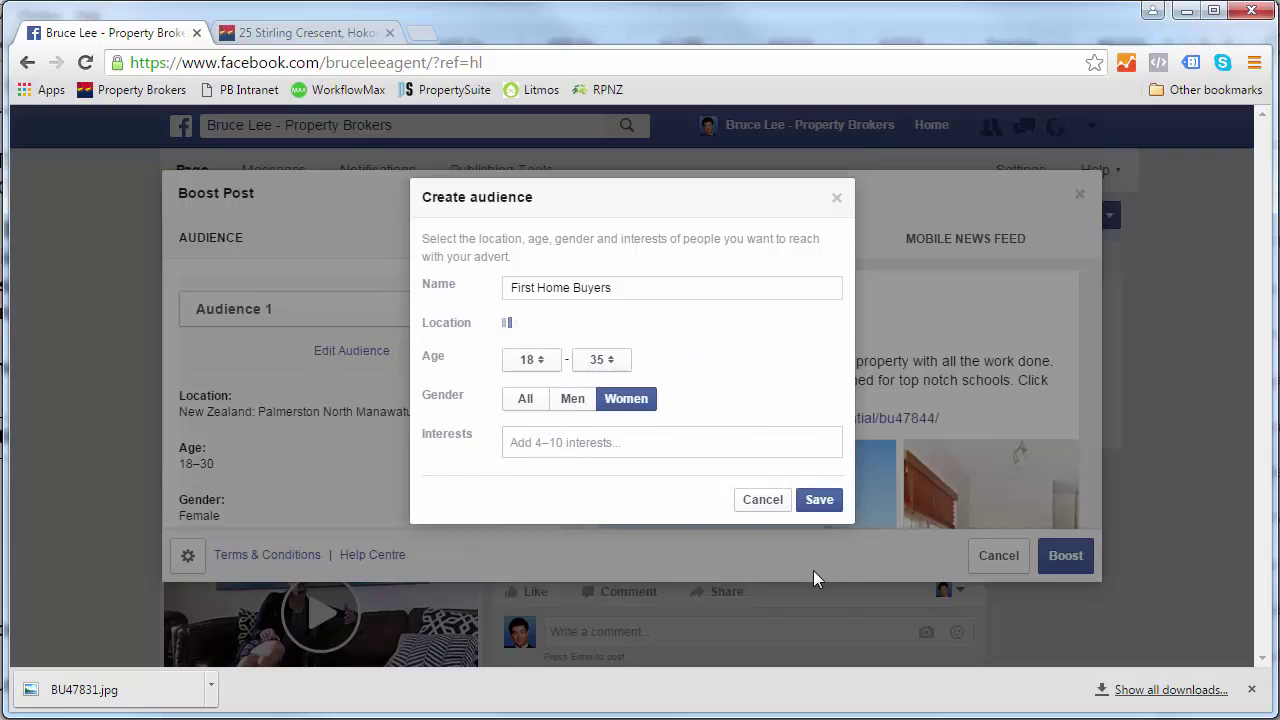
scroll(363, 443, down, 3)
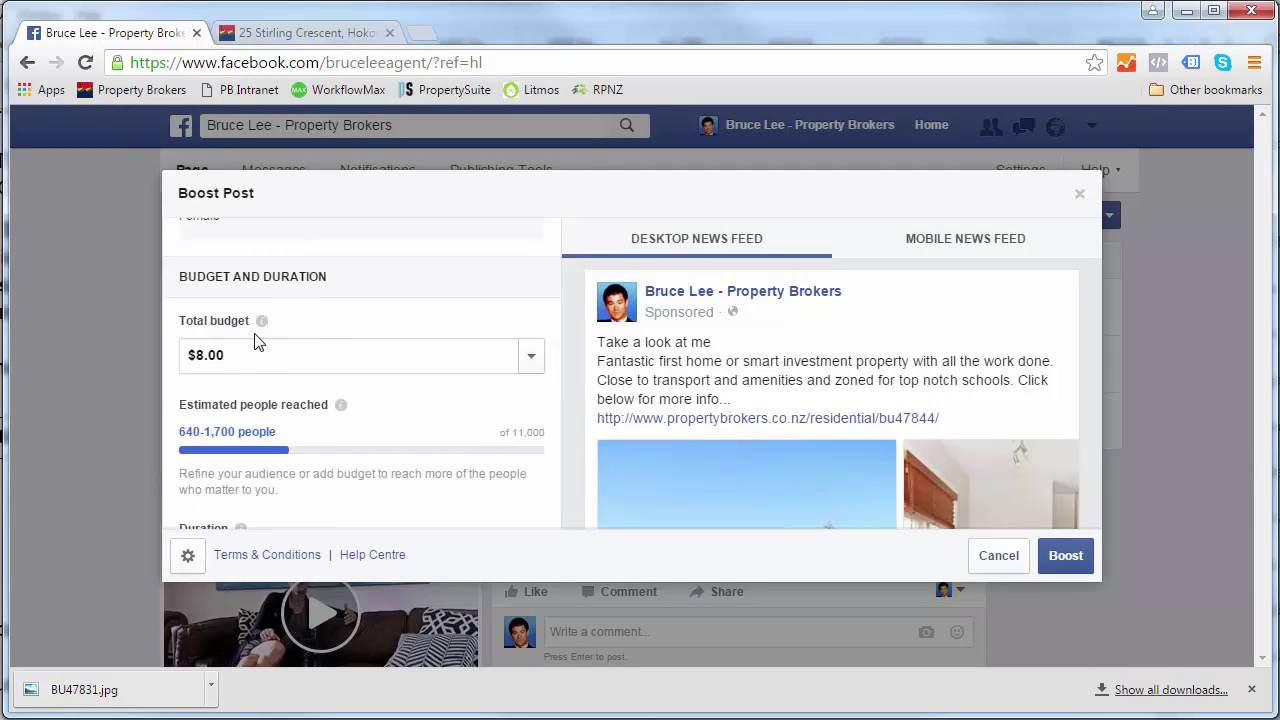
click(531, 355)
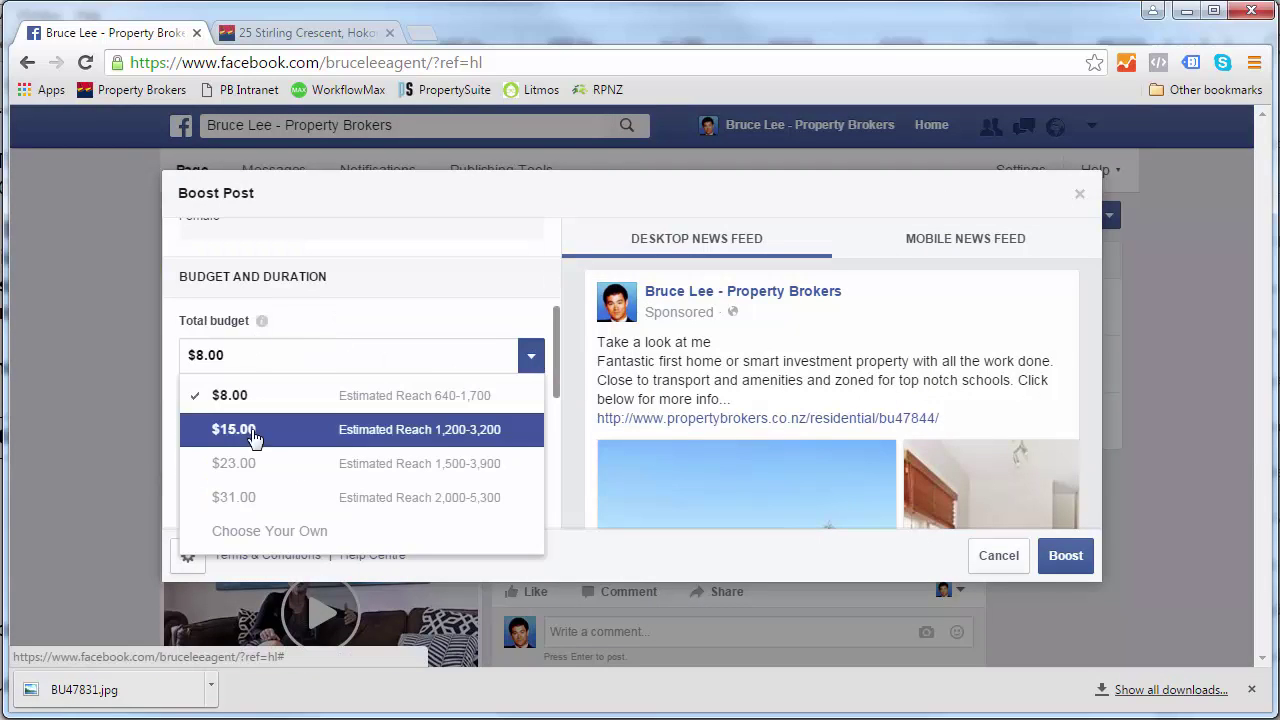
click(275, 531)
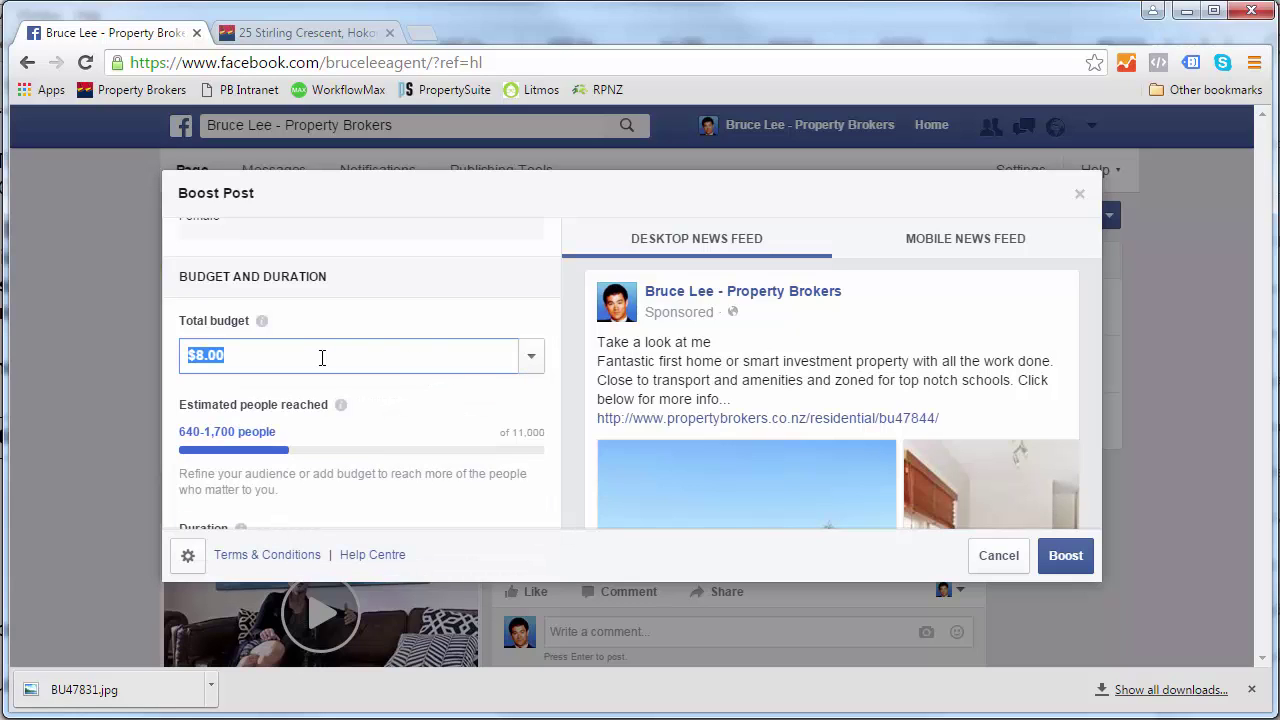
text(100)
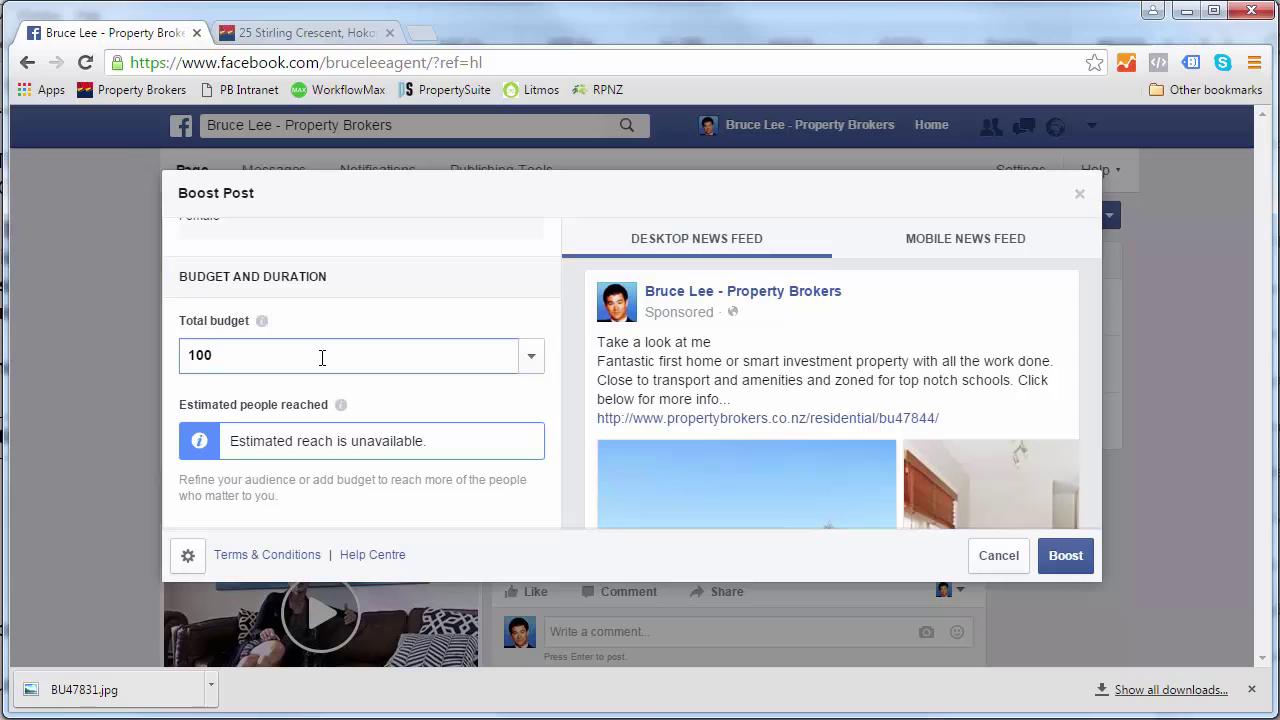
key(BackSpace)
key(BackSpace)
key(BackSpace)
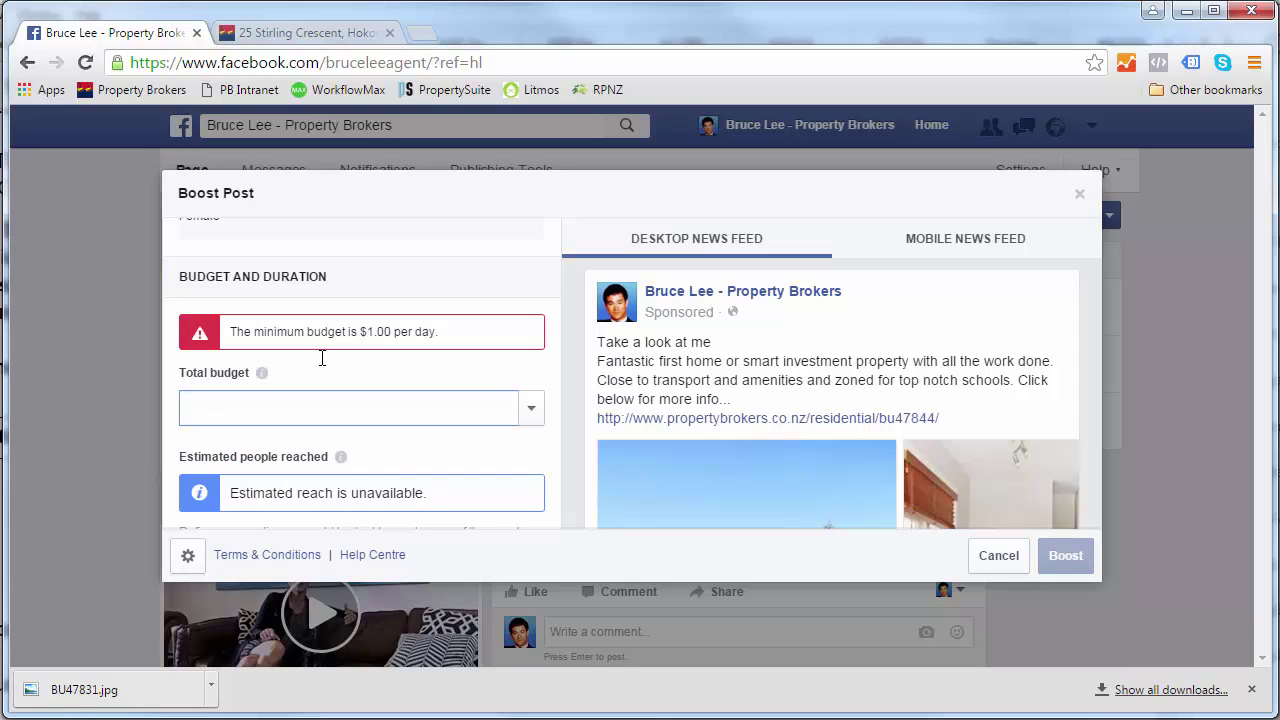
text(20)
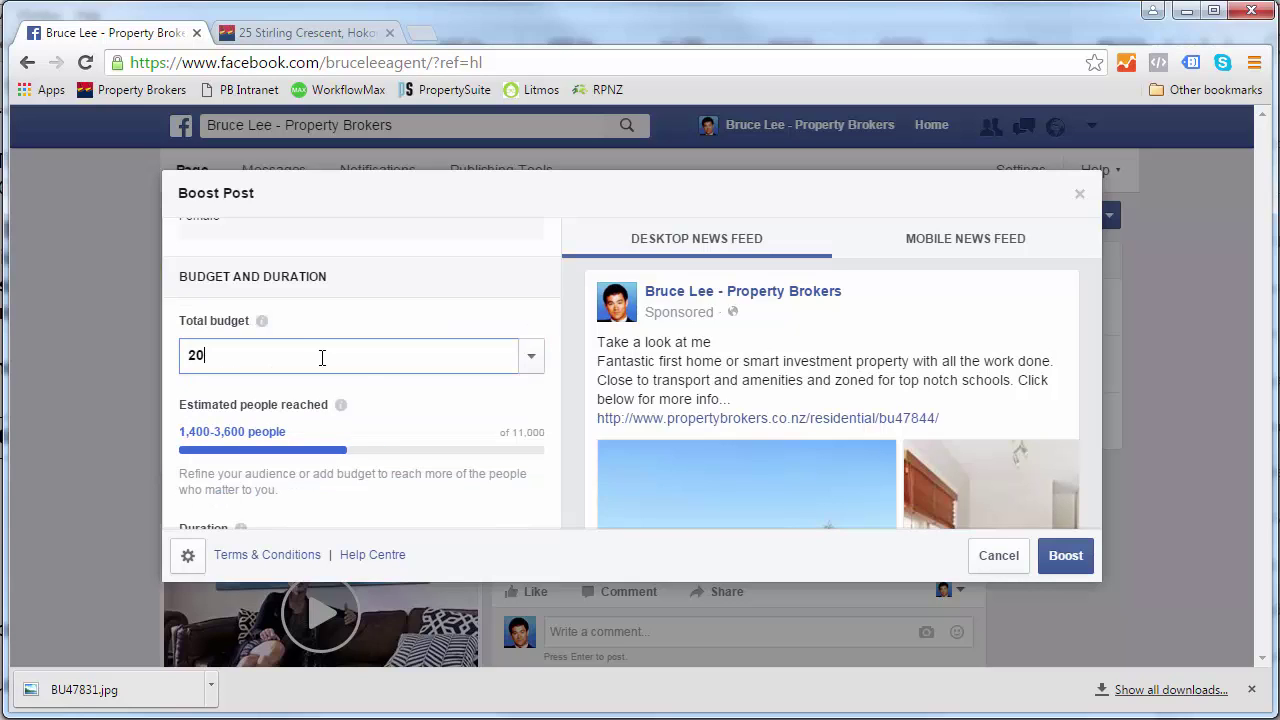
- Choose a 7-day duration for the boost and set the advert's end date to 29/2/2016
scroll(364, 431, down, 1)
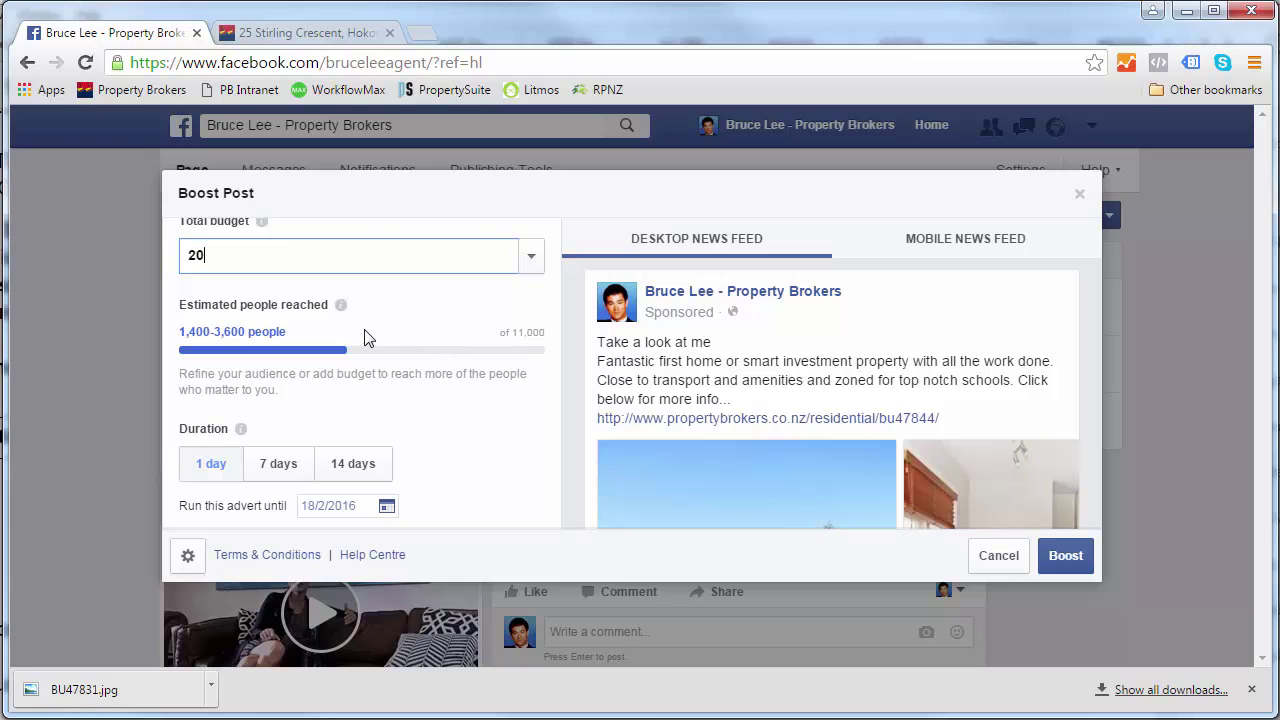
scroll(454, 412, down, 1)
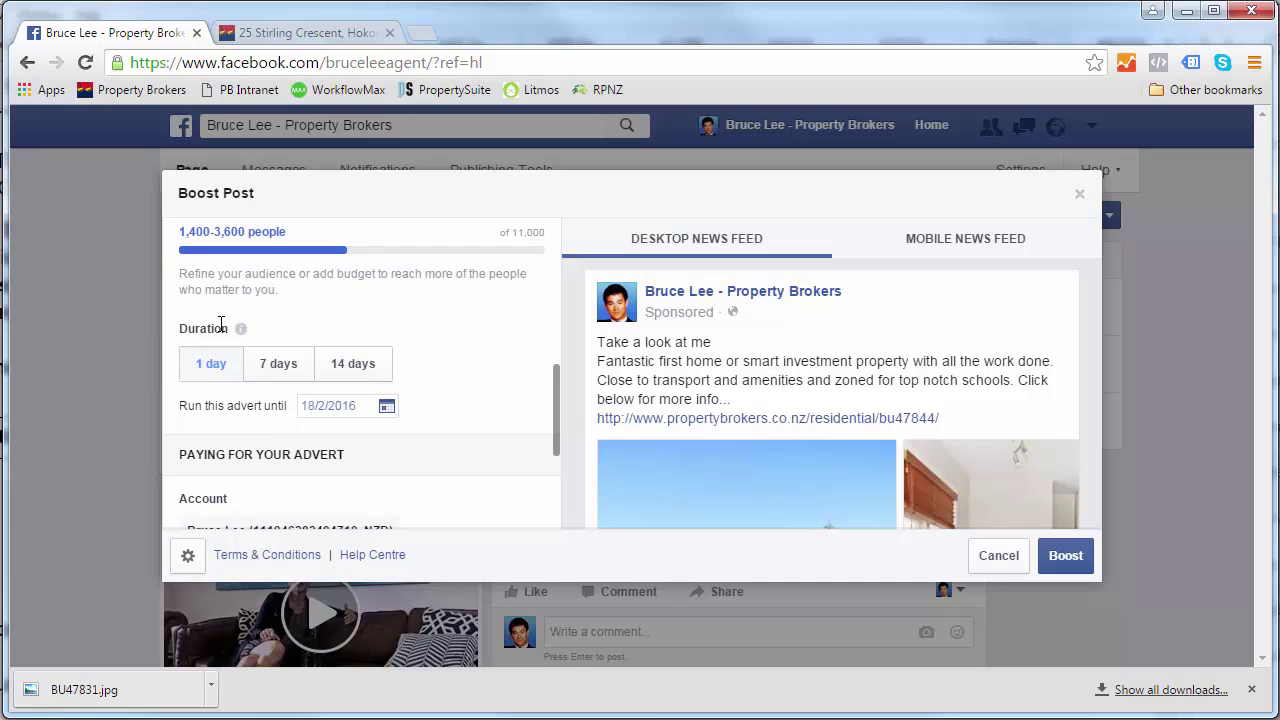
click(278, 366)
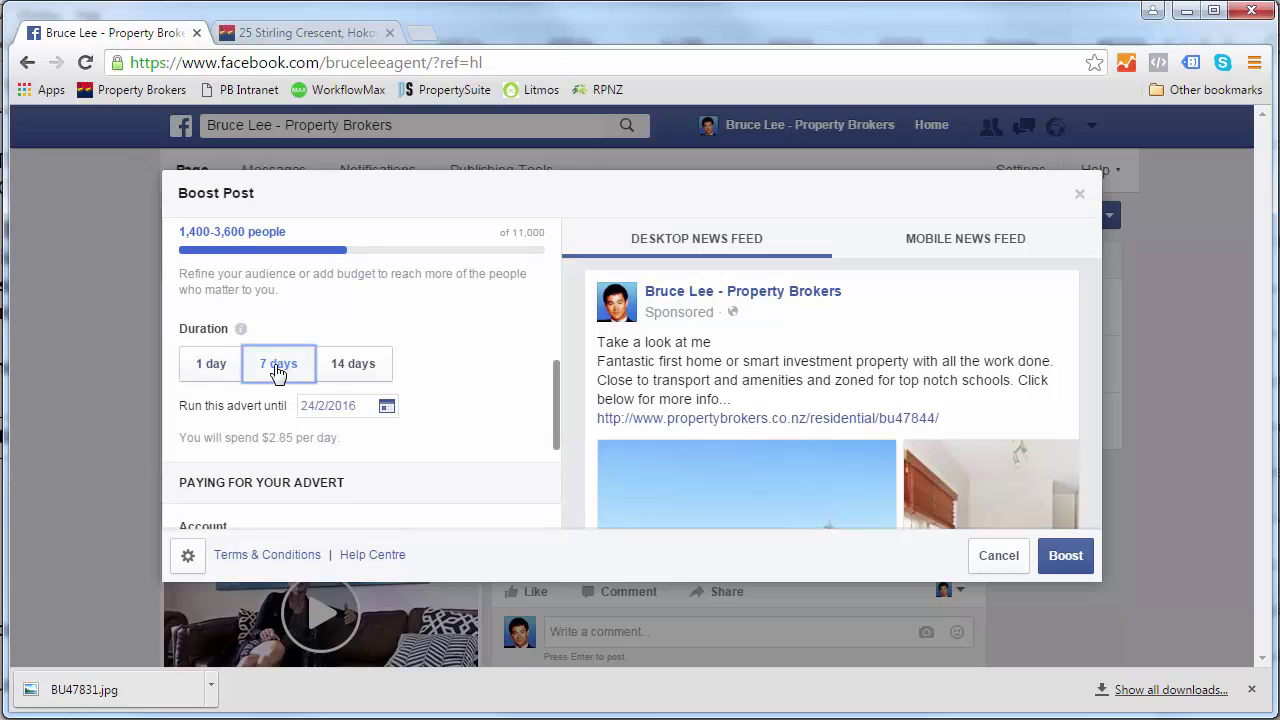
click(389, 409)
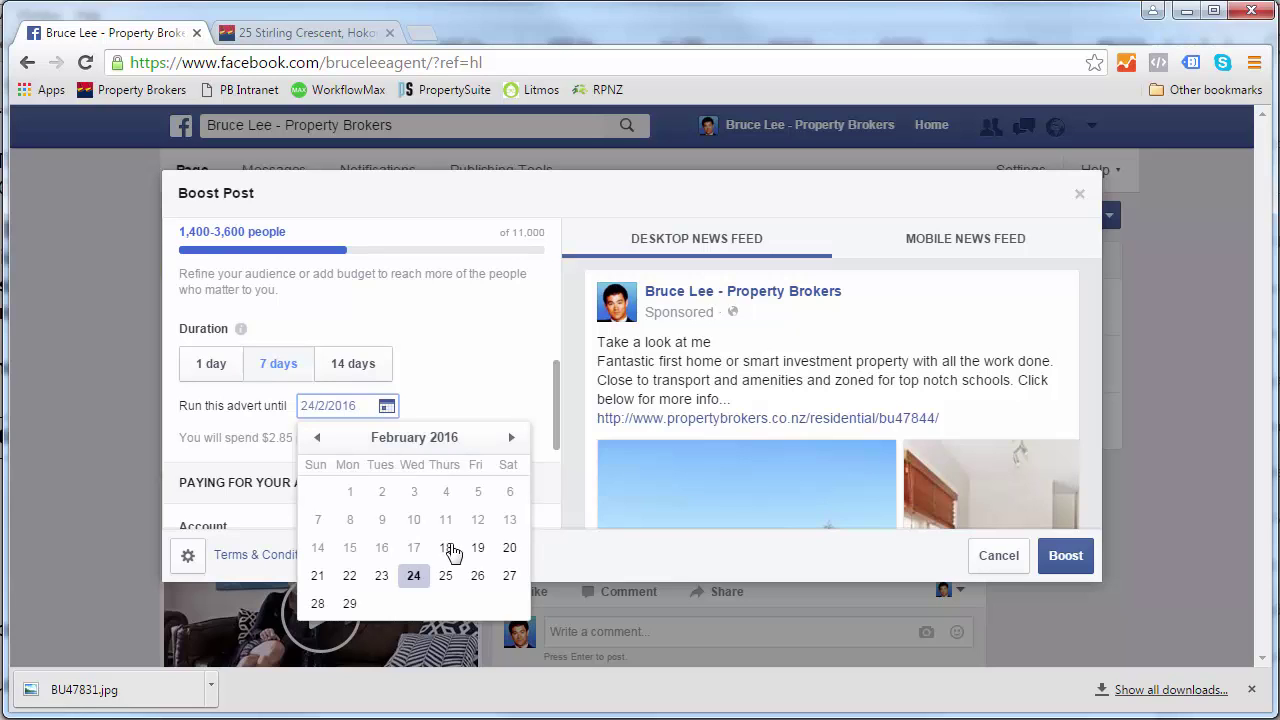
click(349, 603)
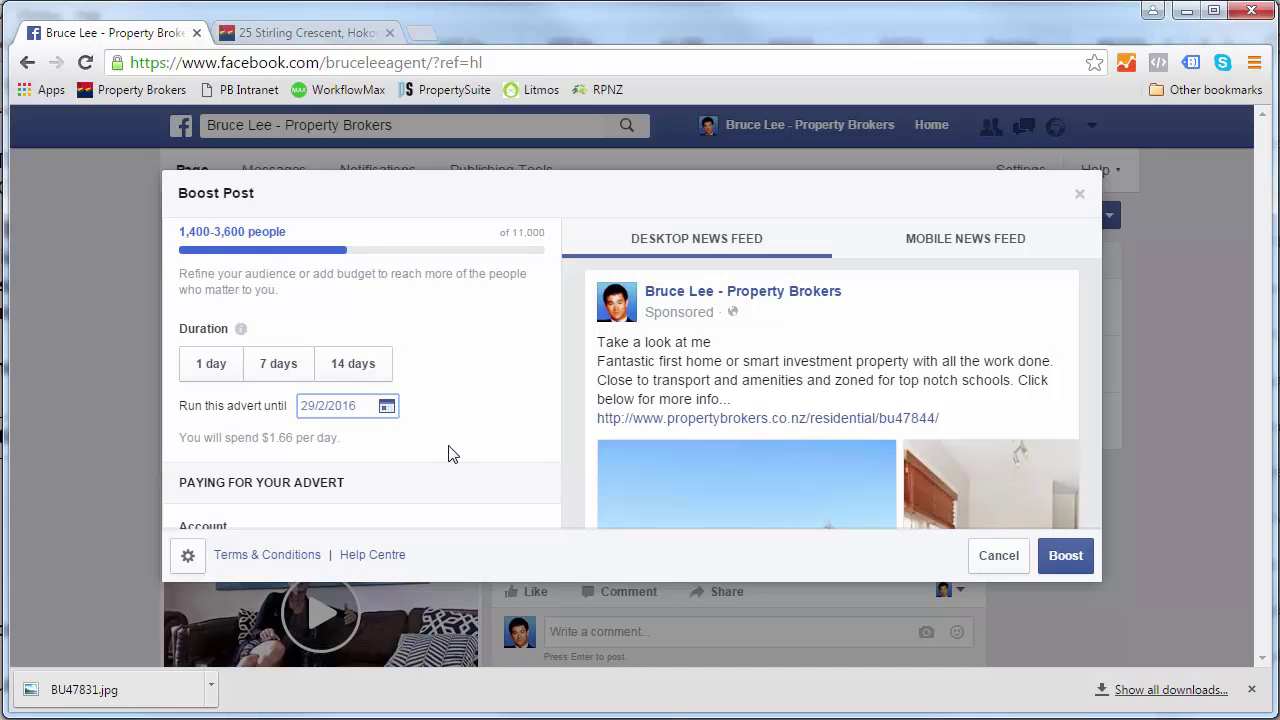
scroll(286, 300, up, 1)
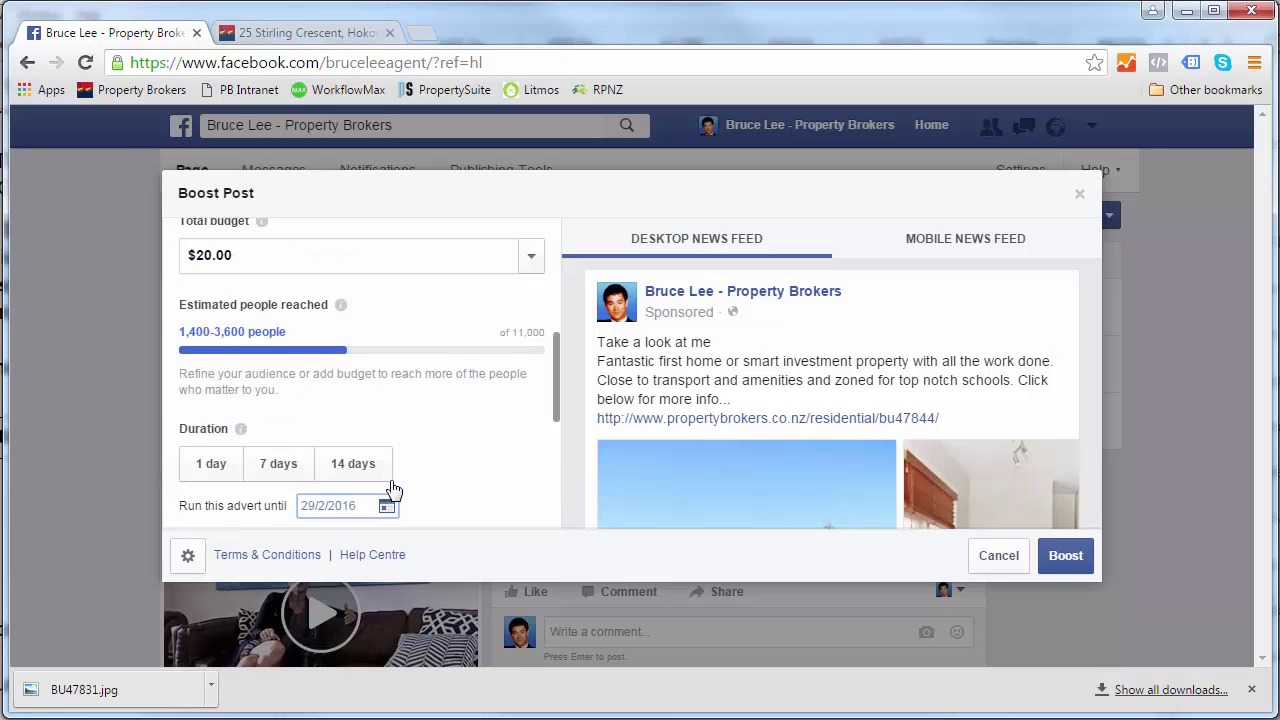
scroll(400, 492, down, 1)
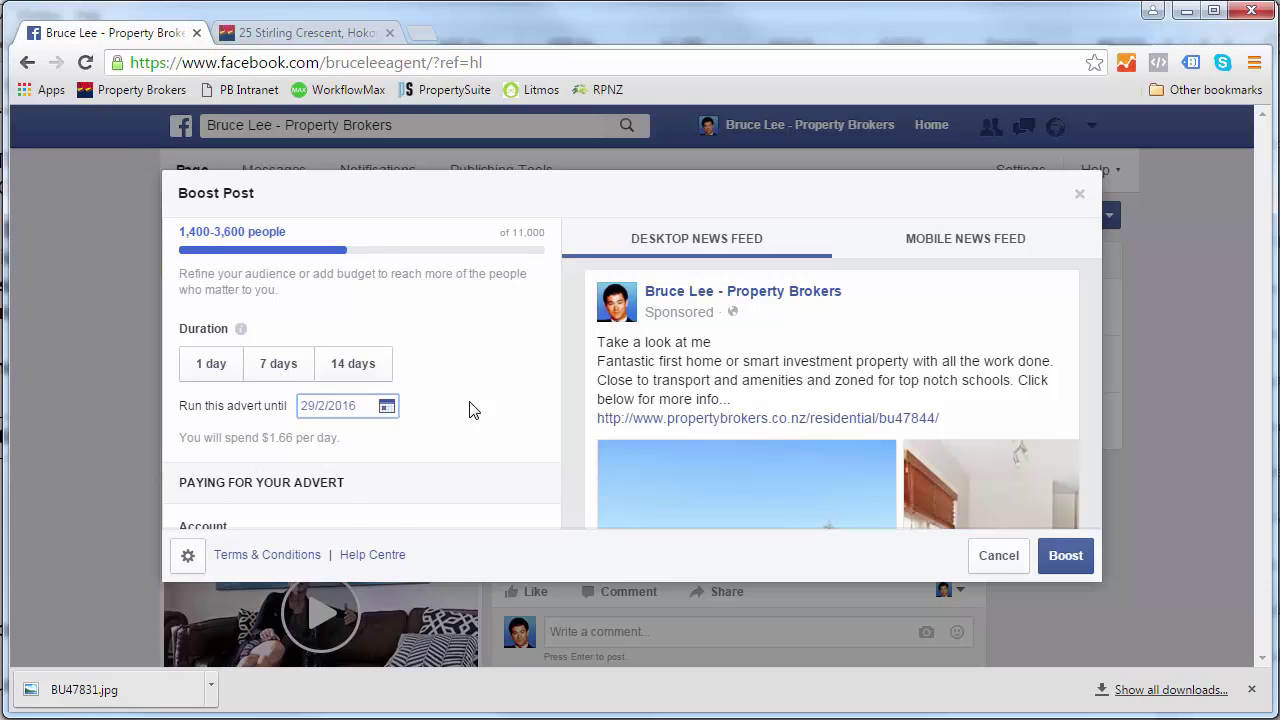
scroll(473, 408, up, 1)
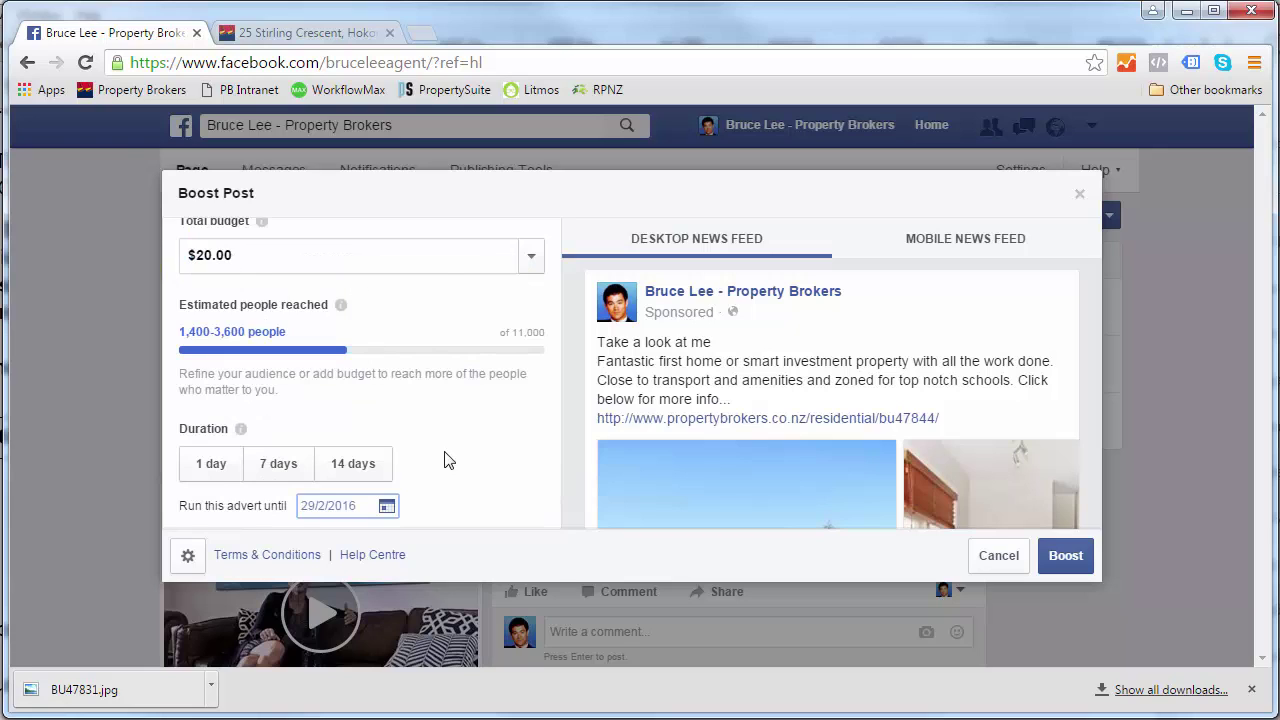
- Try to add a credit or debit card as a new payment method without entering details, and cancel the post boost
scroll(455, 458, down, 1)
scroll(468, 440, down, 2)
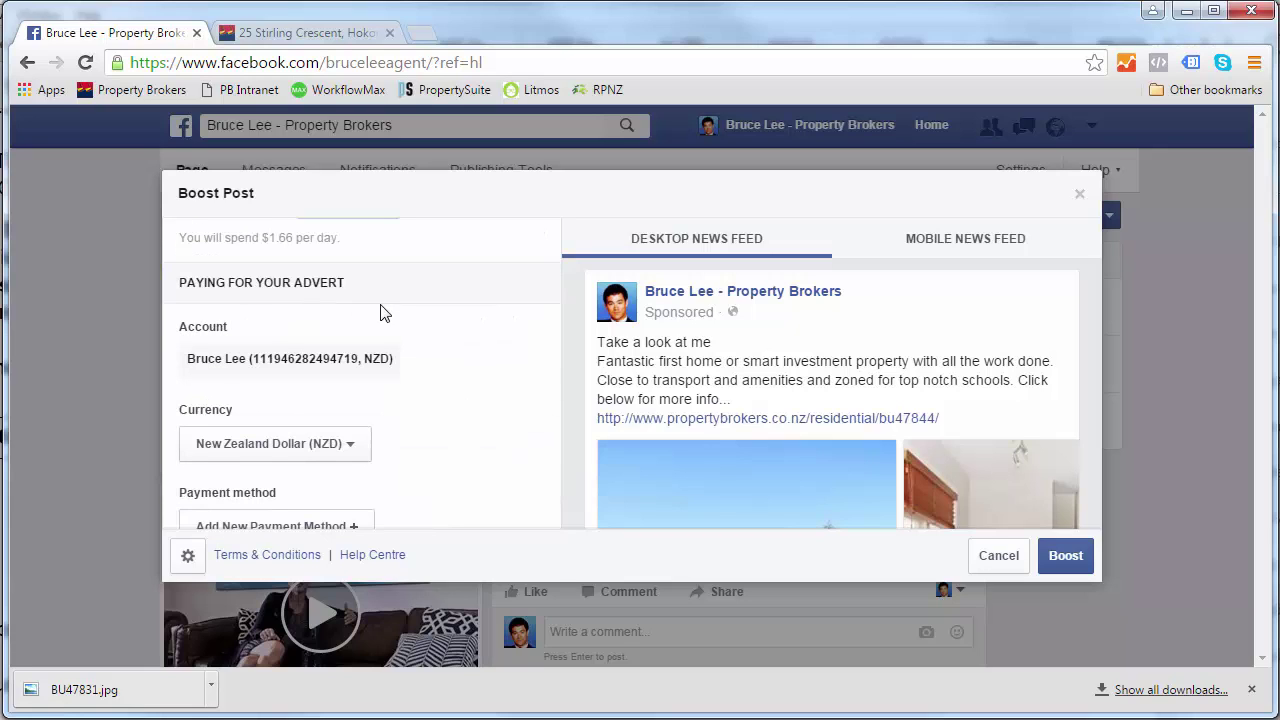
scroll(395, 325, down, 1)
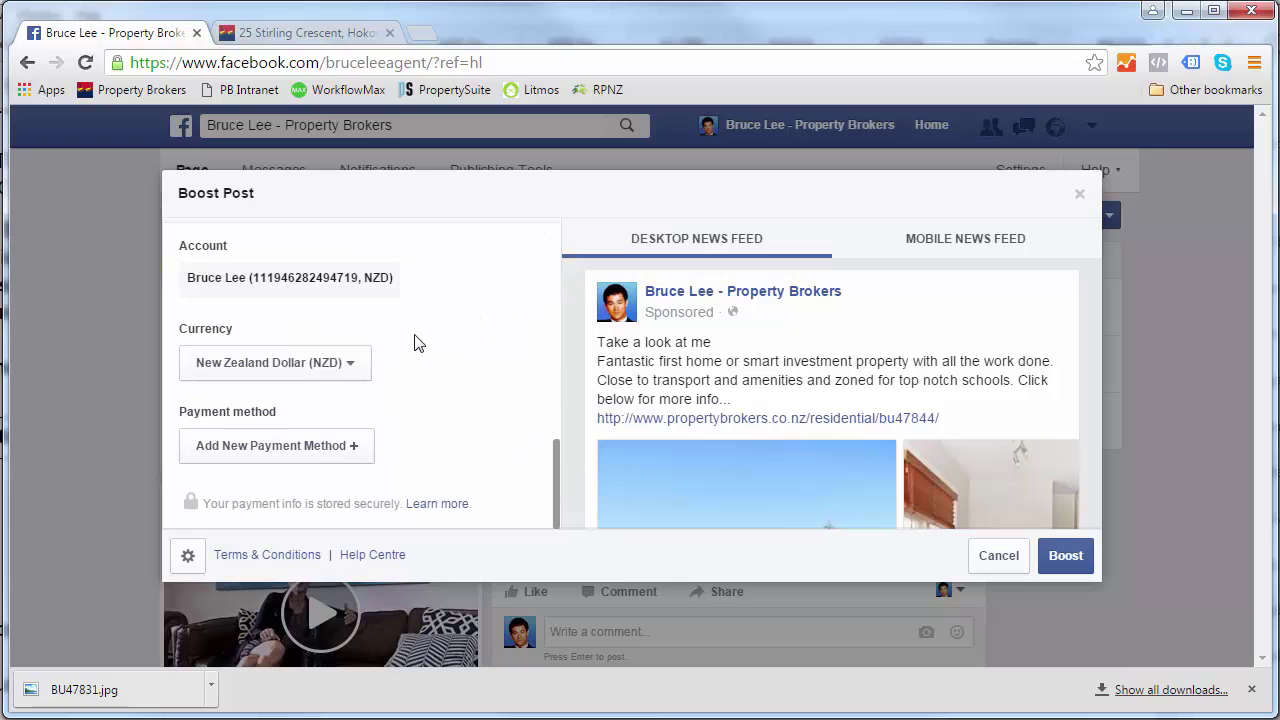
click(352, 446)
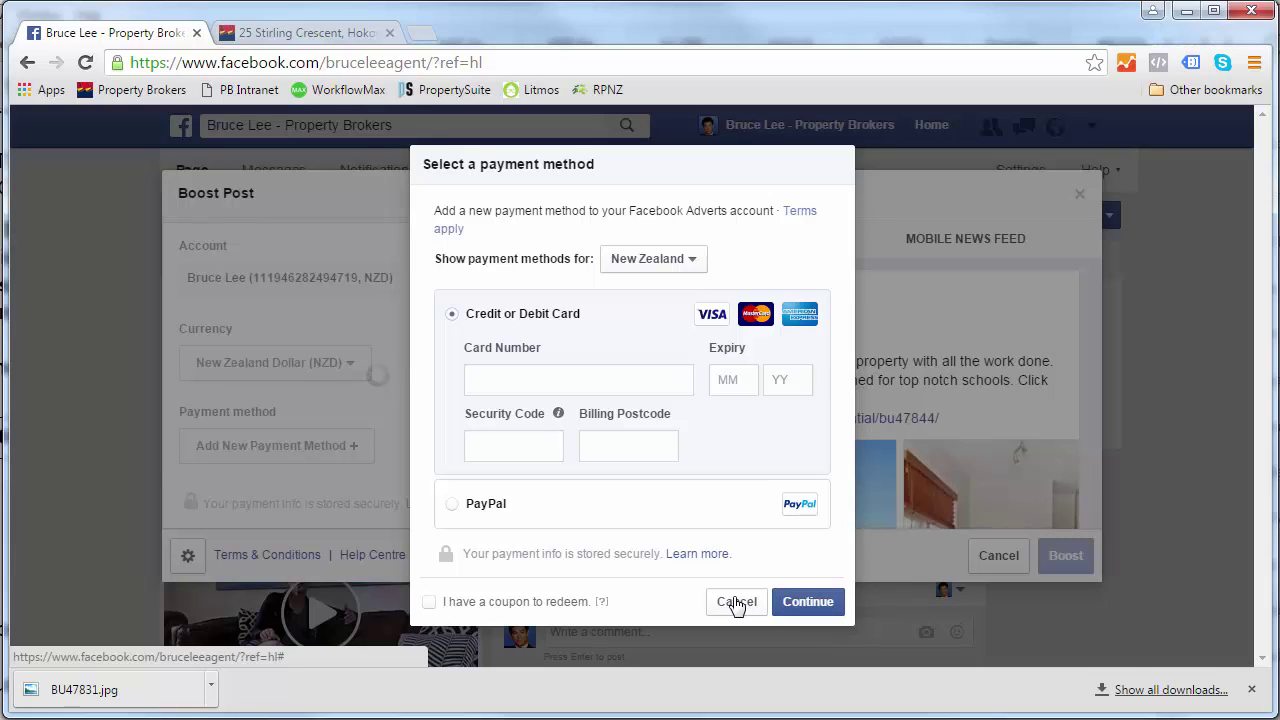
click(822, 601)
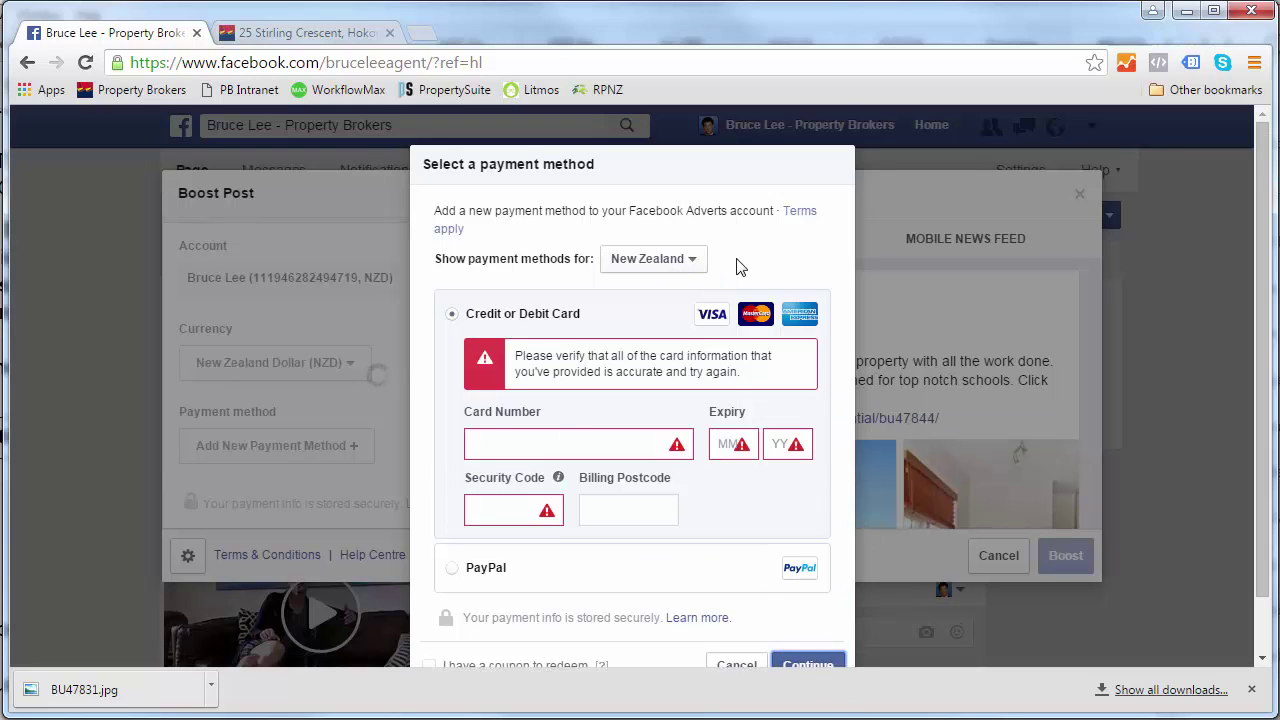
scroll(836, 556, down, 1)
click(738, 603)
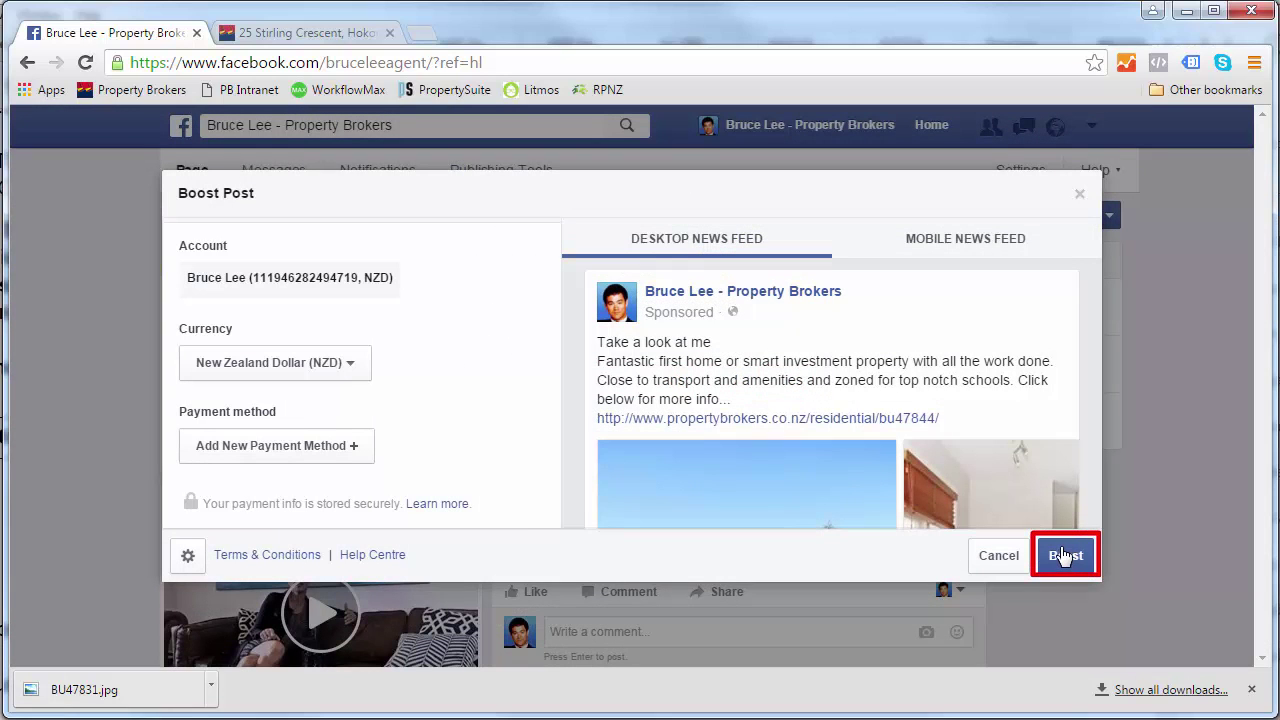
click(998, 556)
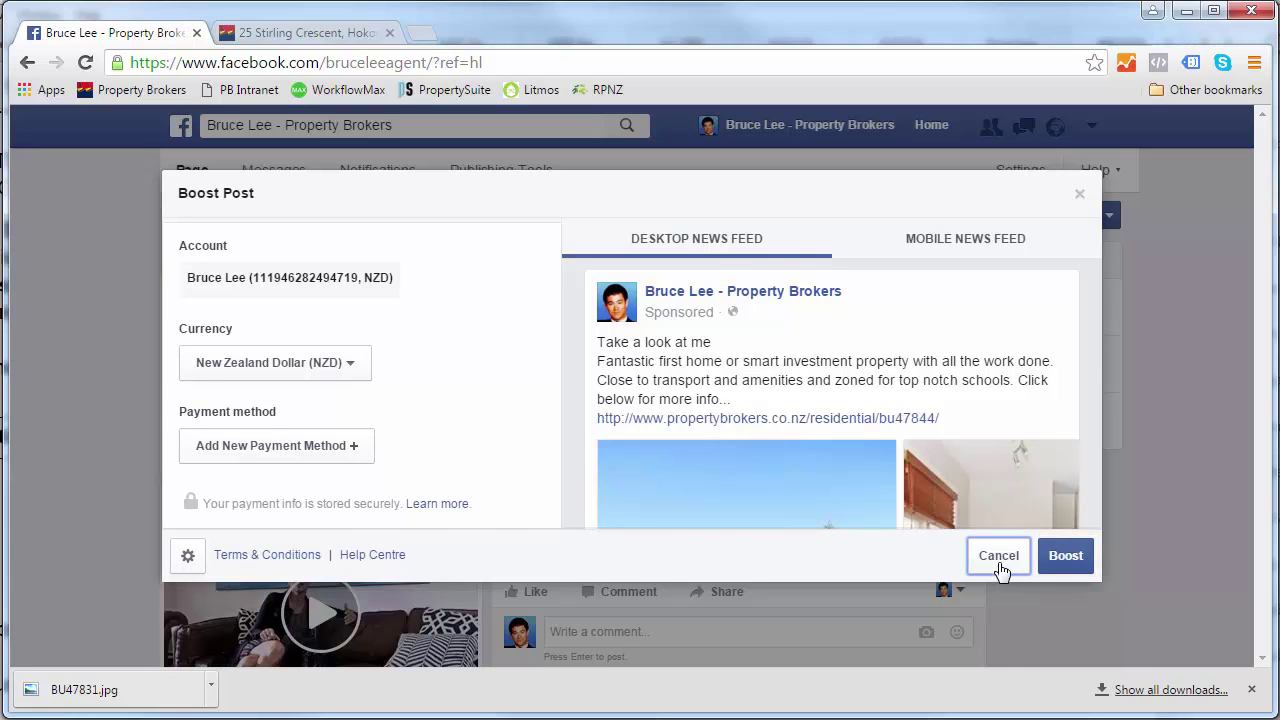